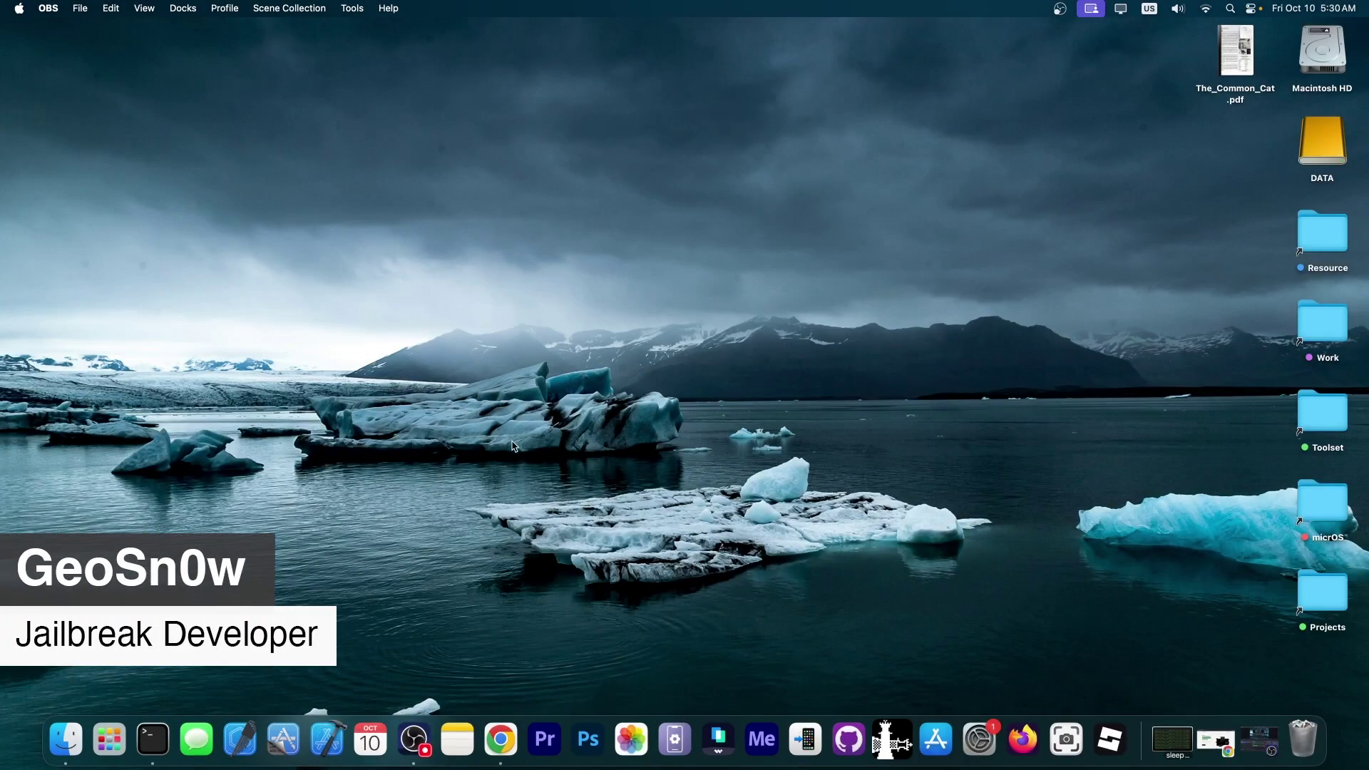
- Restore the minimized Chrome window with the SoftTooler homepage from the Dock
click(501, 739)
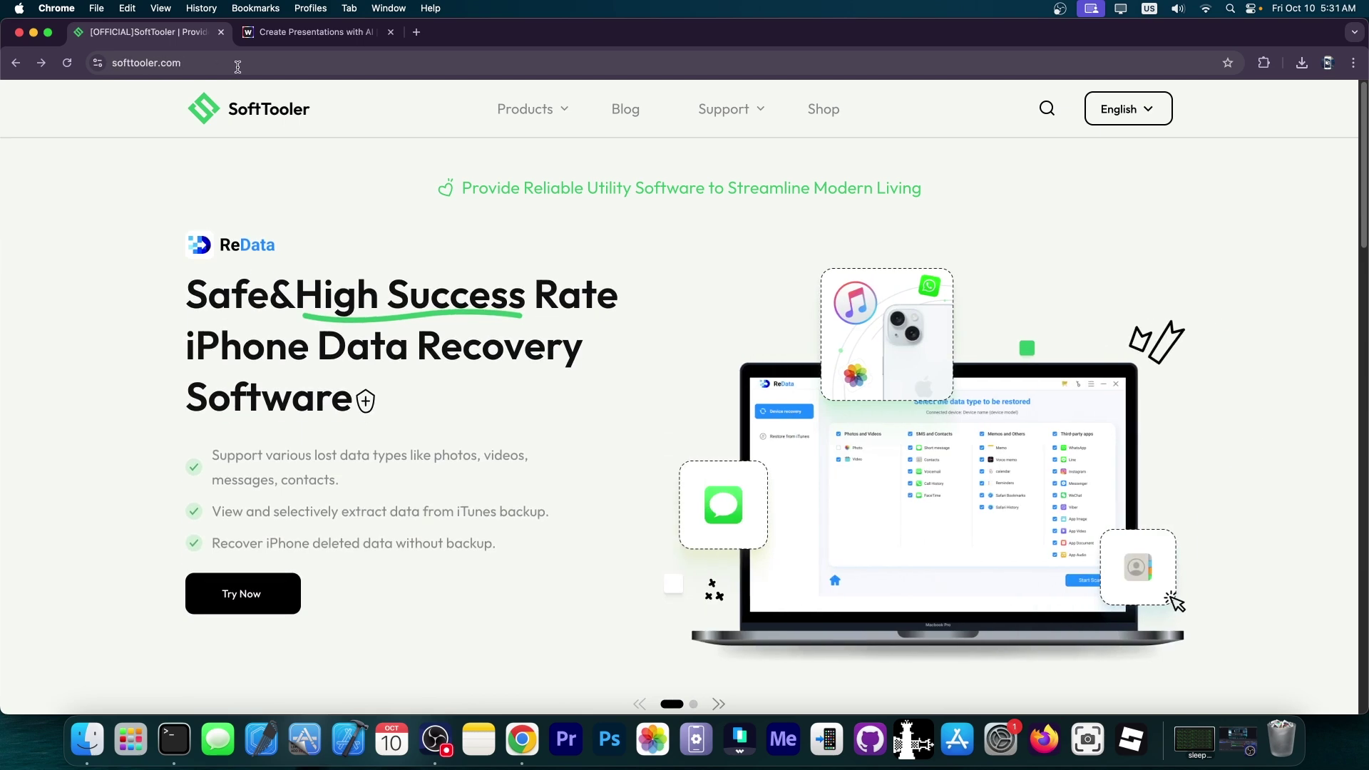
- Open Workppt (AI PowerPoint Generator) from the SoftTooler Products menu
mouse_move(542, 110)
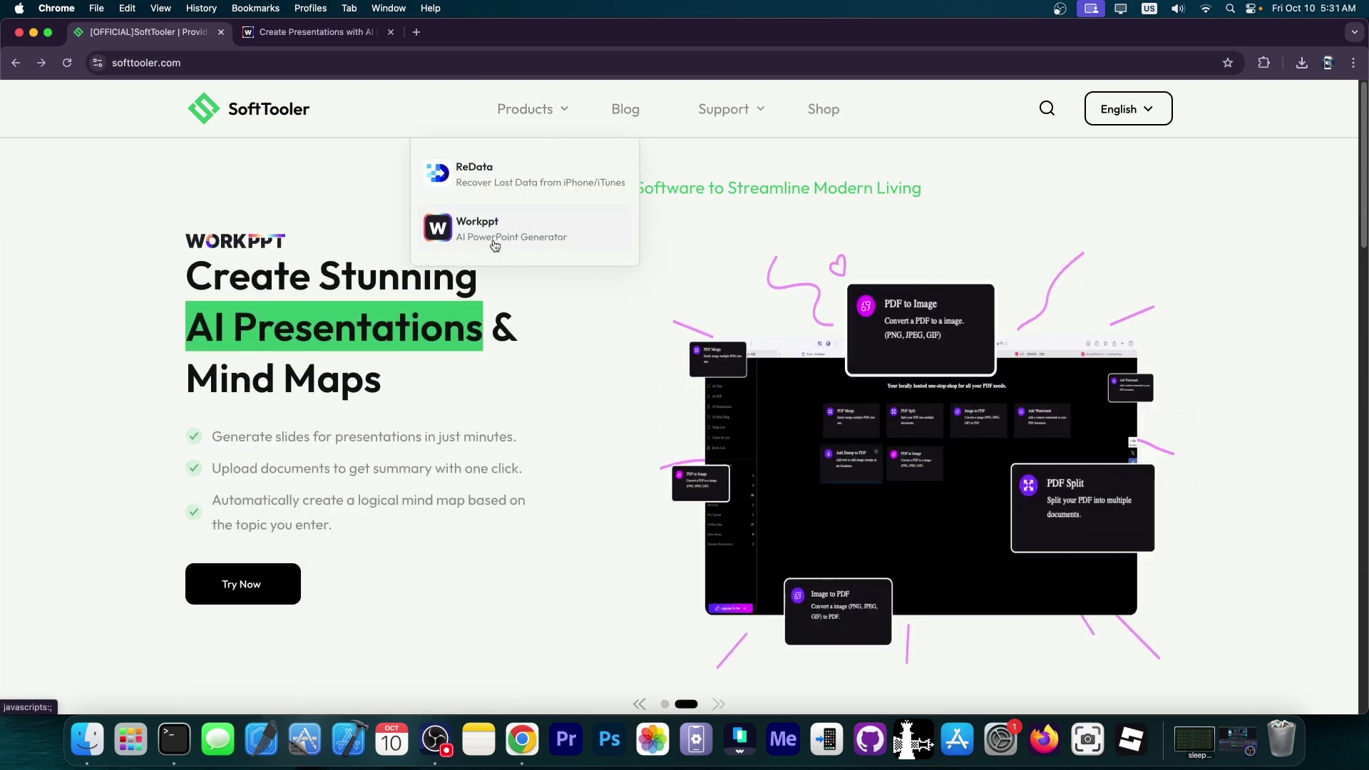
click(356, 30)
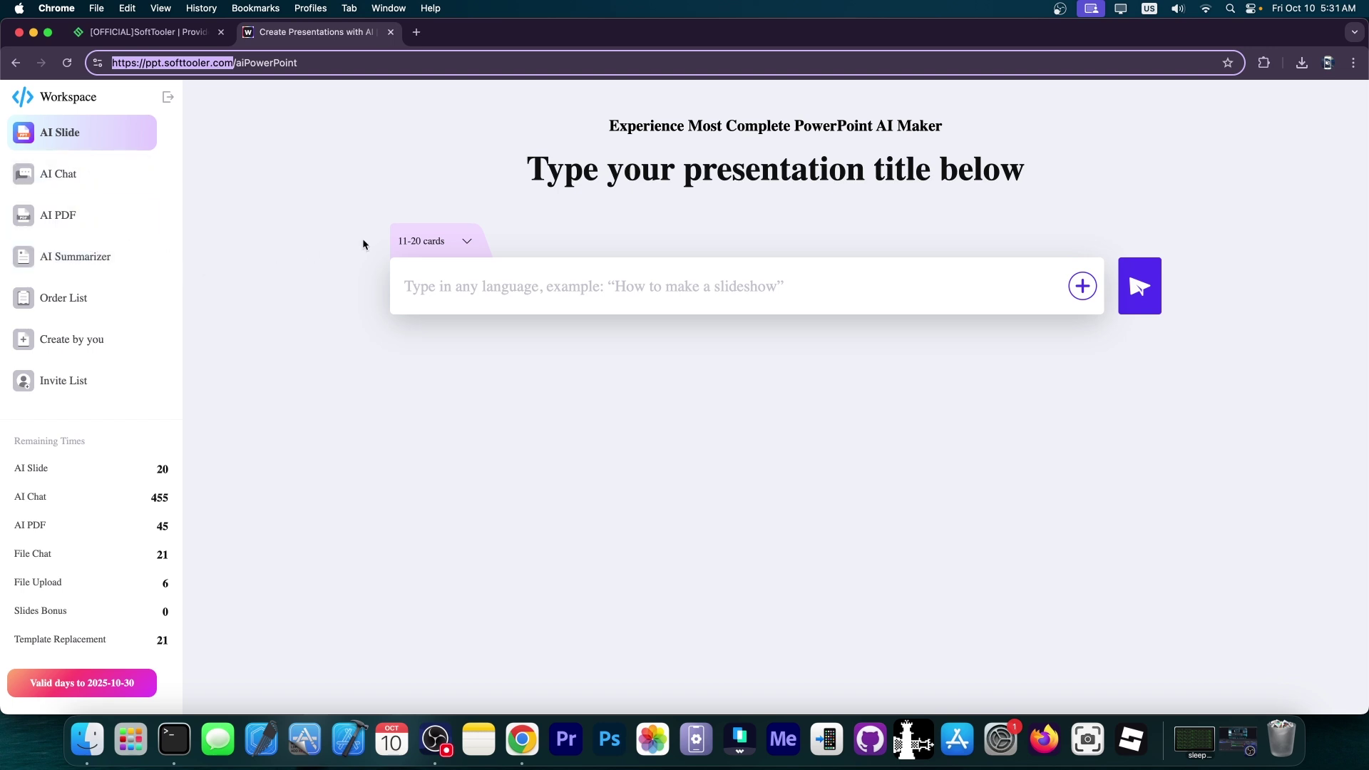
- Check the 11-20 slide-count choices, open the file-upload panel, then minimize Chrome
click(426, 236)
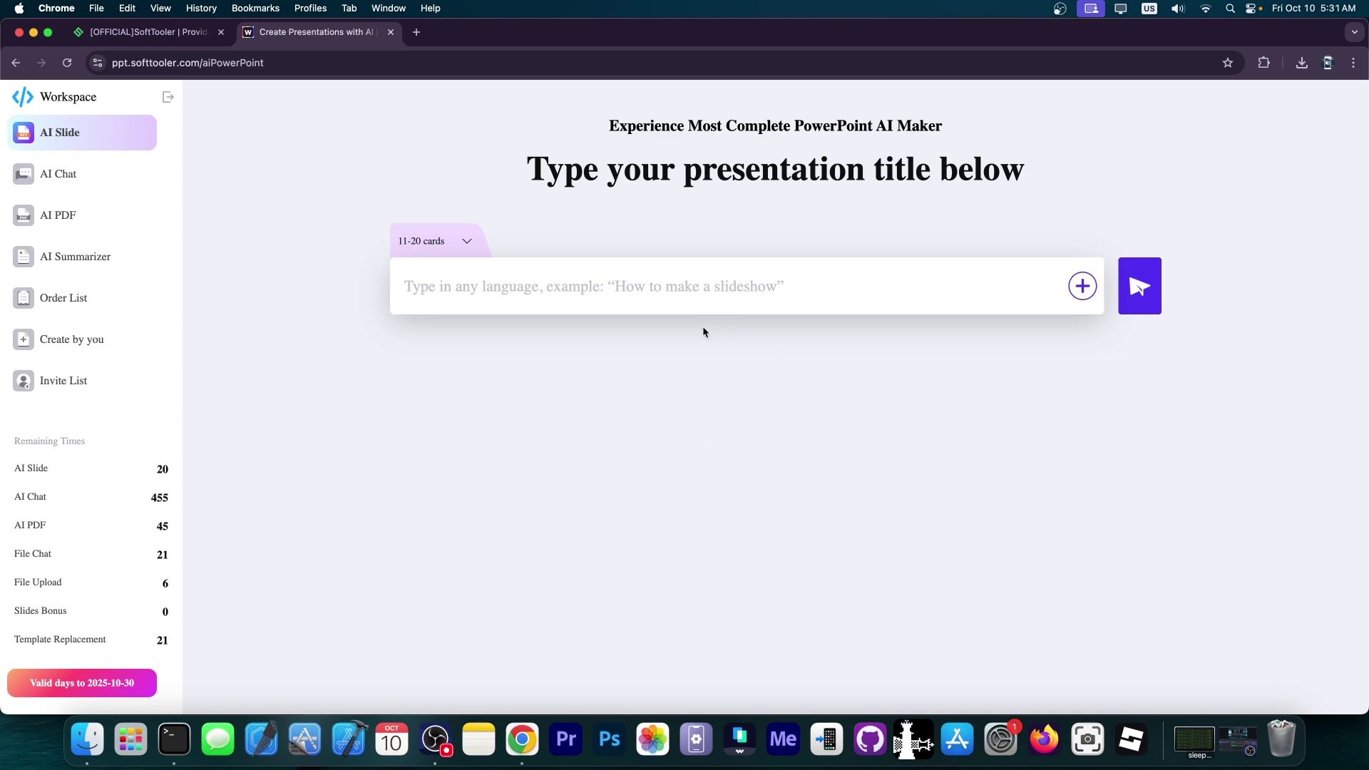
click(543, 280)
click(1083, 286)
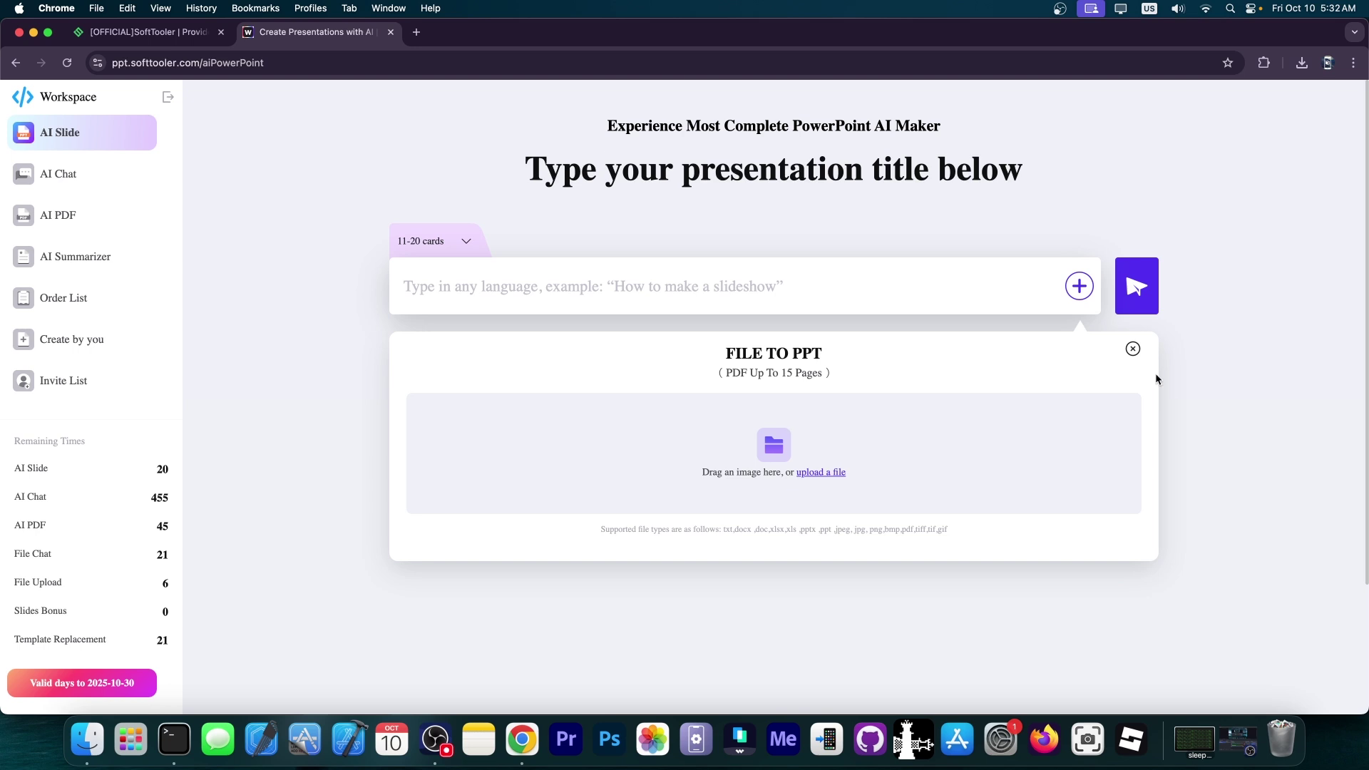
click(33, 32)
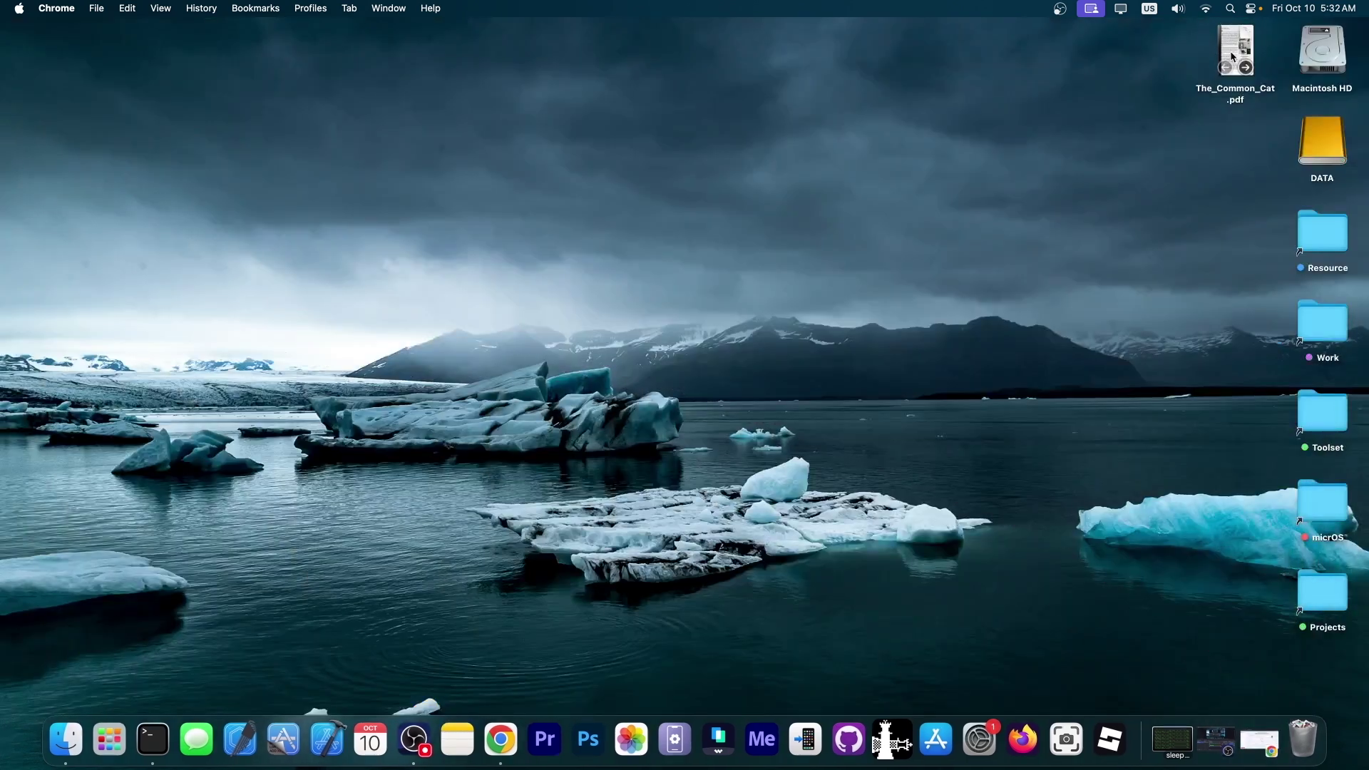
- Open The_Common_Cat.pdf in a new Chrome tab, skim its pages, and return to Workppt
click(1235, 57)
drag(1296, 744, 576, 100)
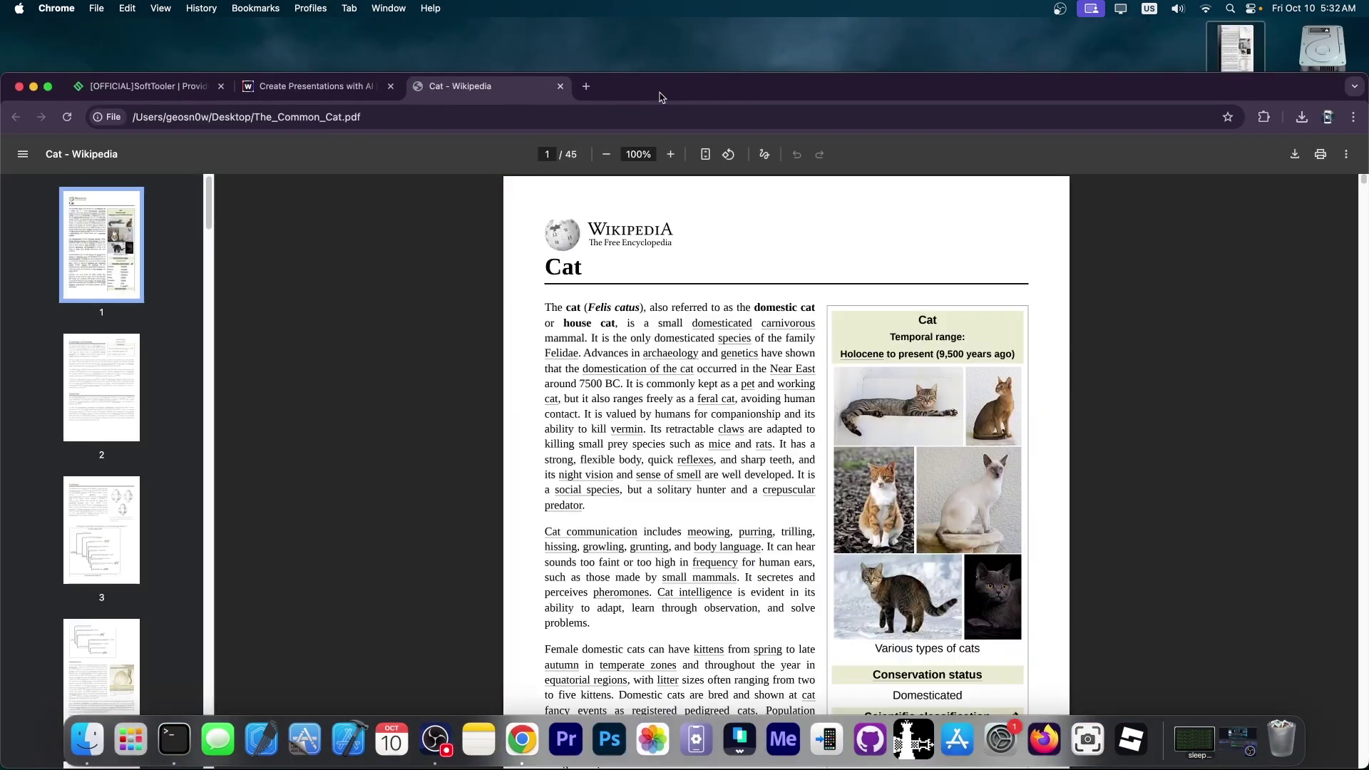
scroll(842, 528, down, 20)
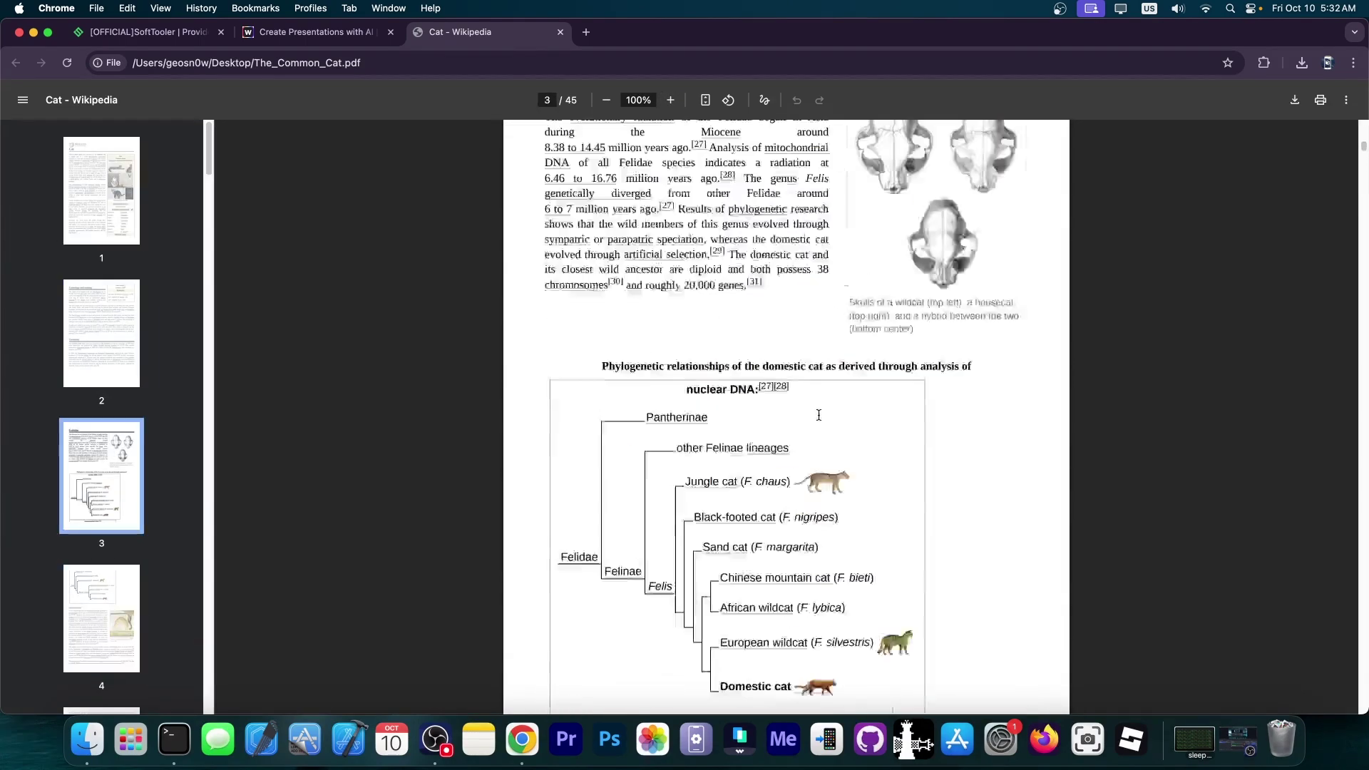
scroll(819, 415, down, 4)
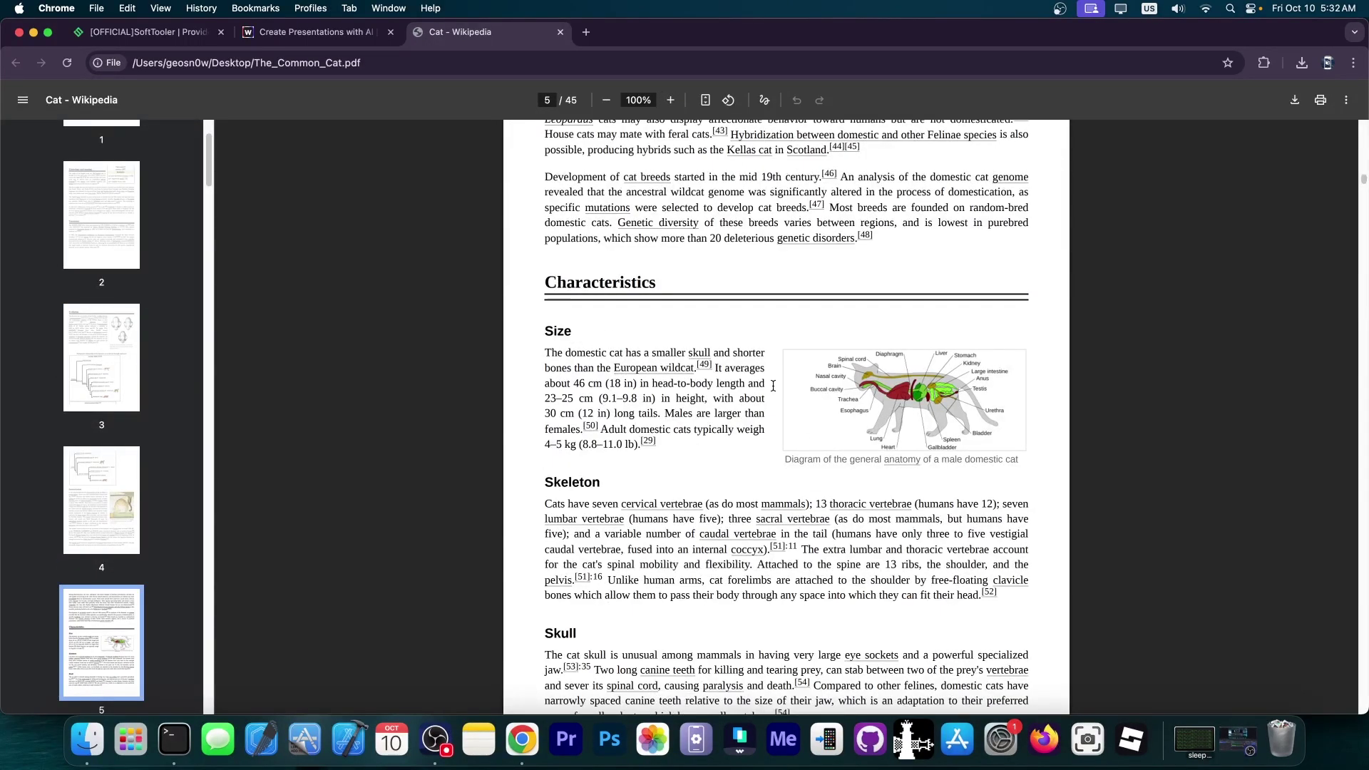
scroll(773, 385, up, 10)
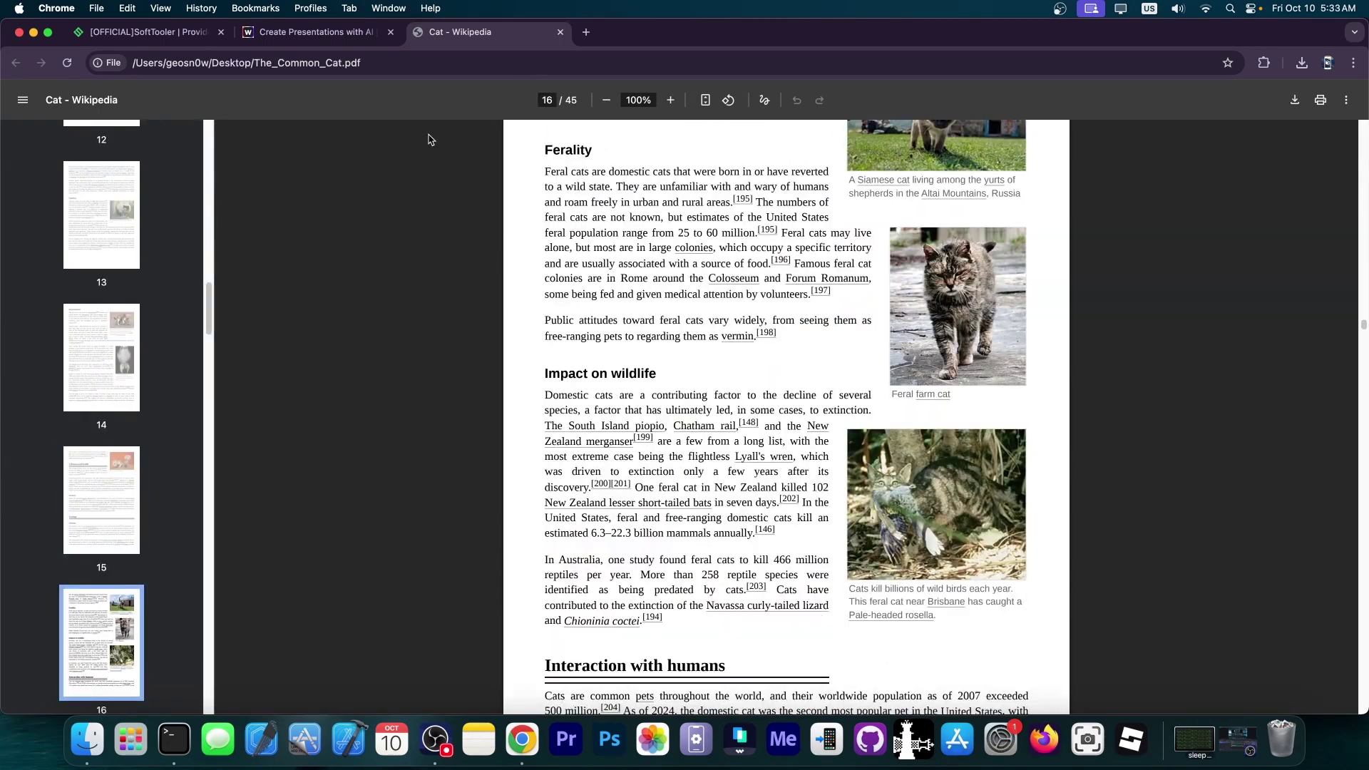
scroll(685, 296, down, 20)
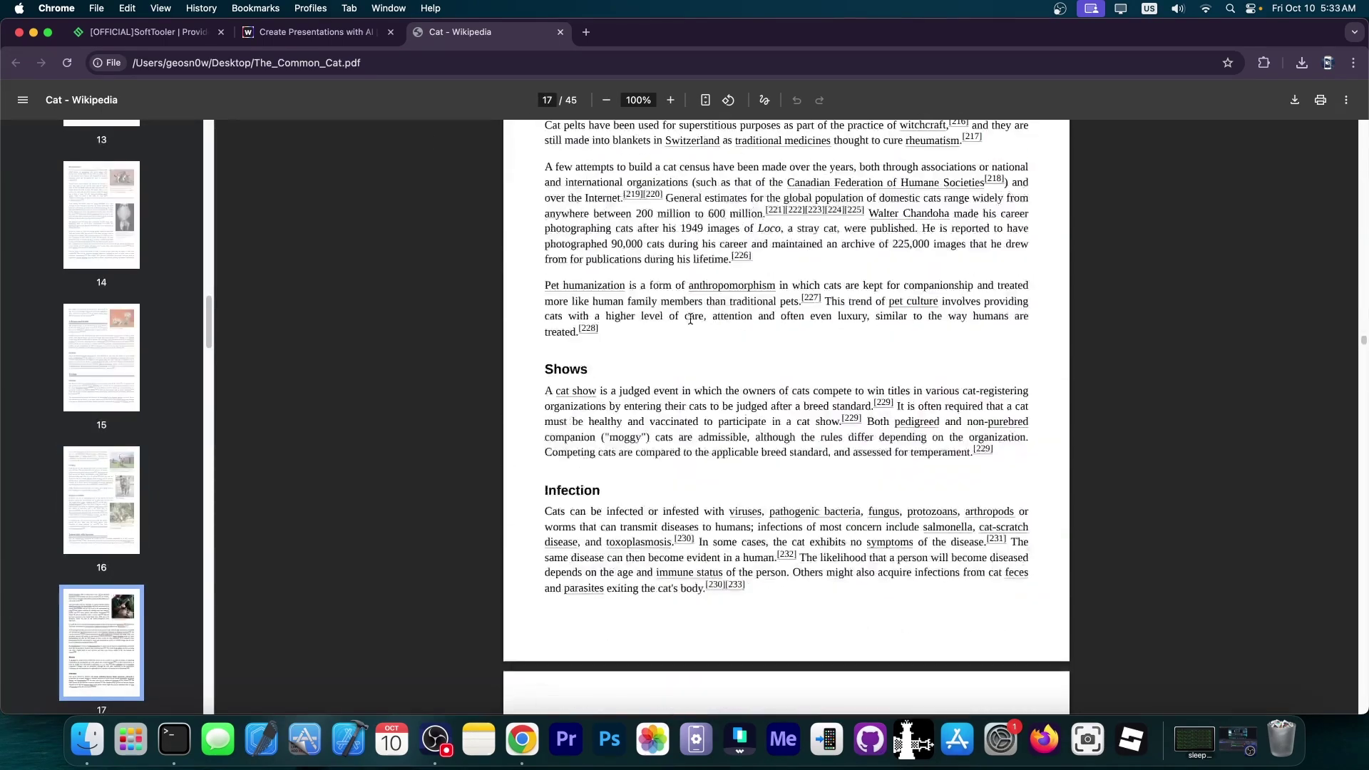
key(ctrl+shift+Tab)
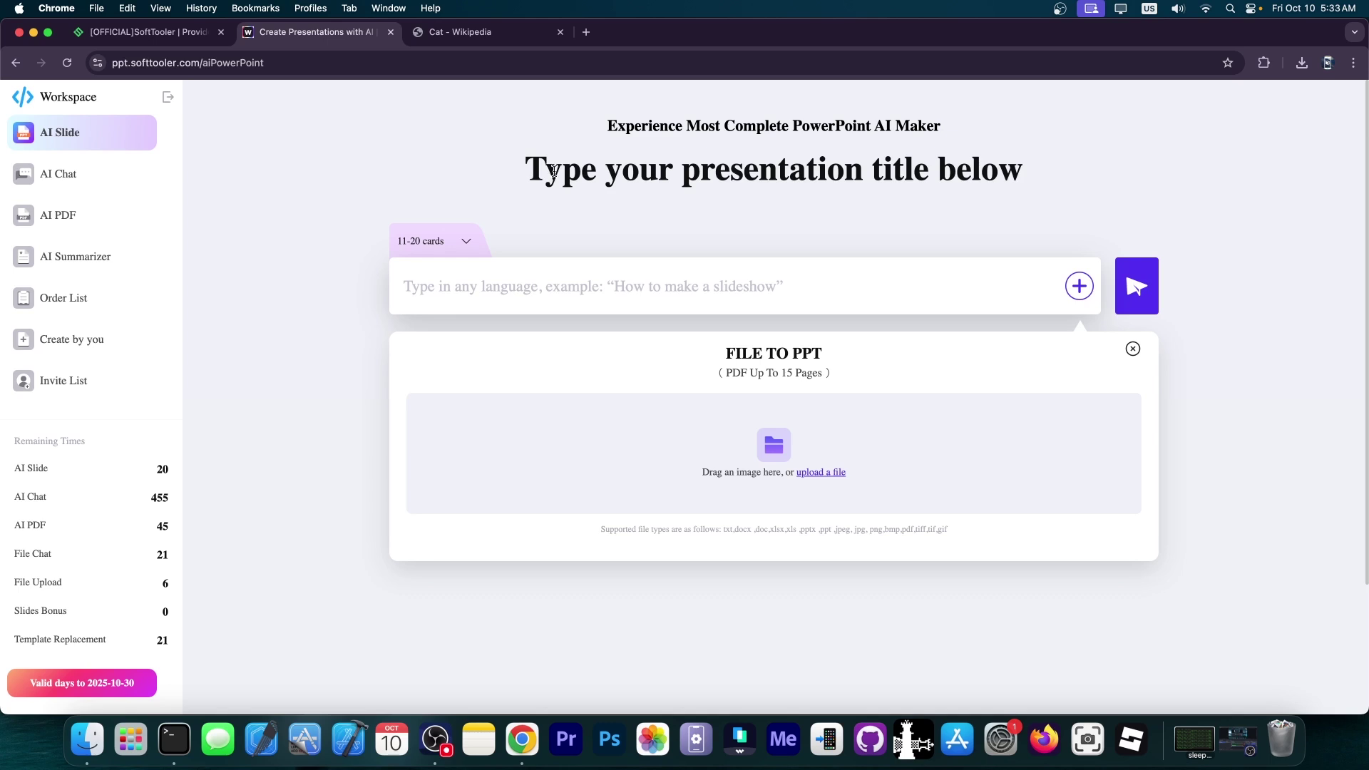
- Upload The_Common_Cat.pdf, accept the four-section cat outline, and proceed to templates
click(771, 444)
double_click(488, 288)
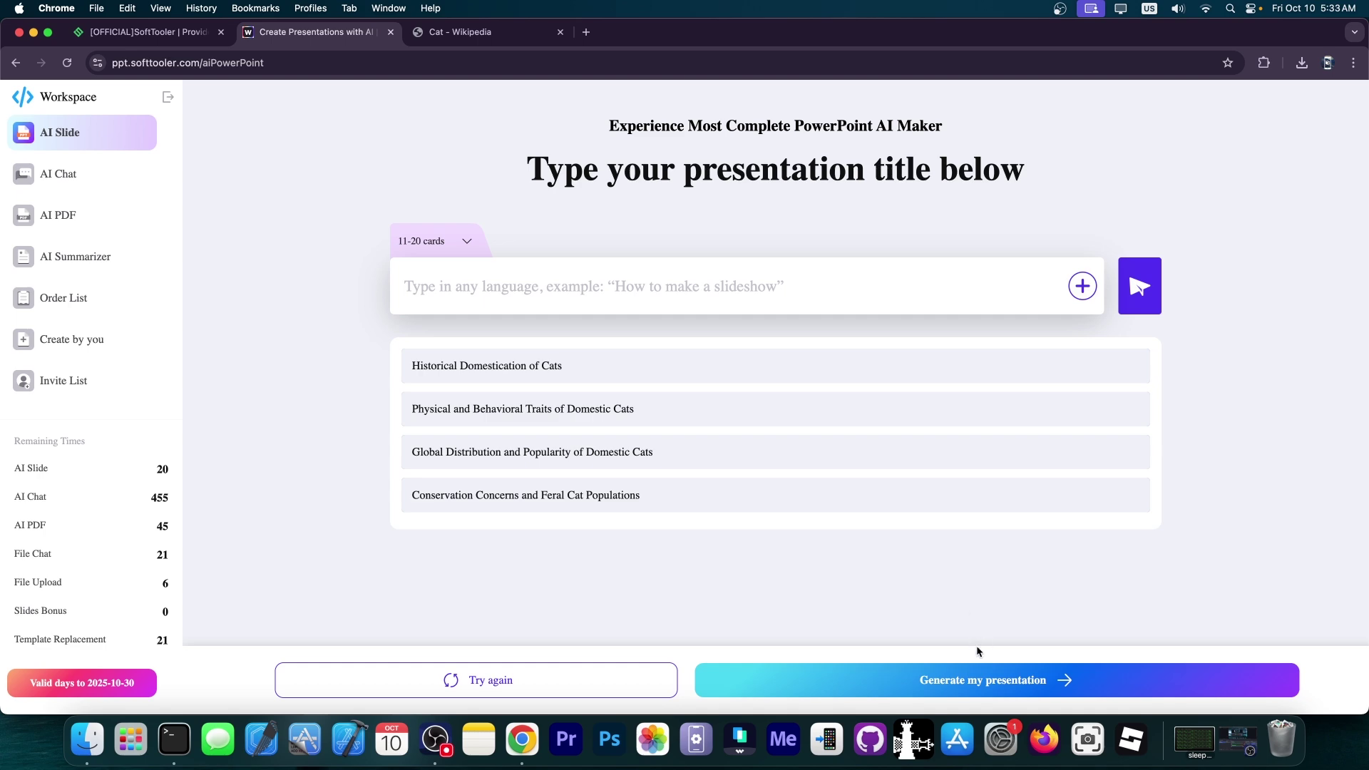
click(947, 686)
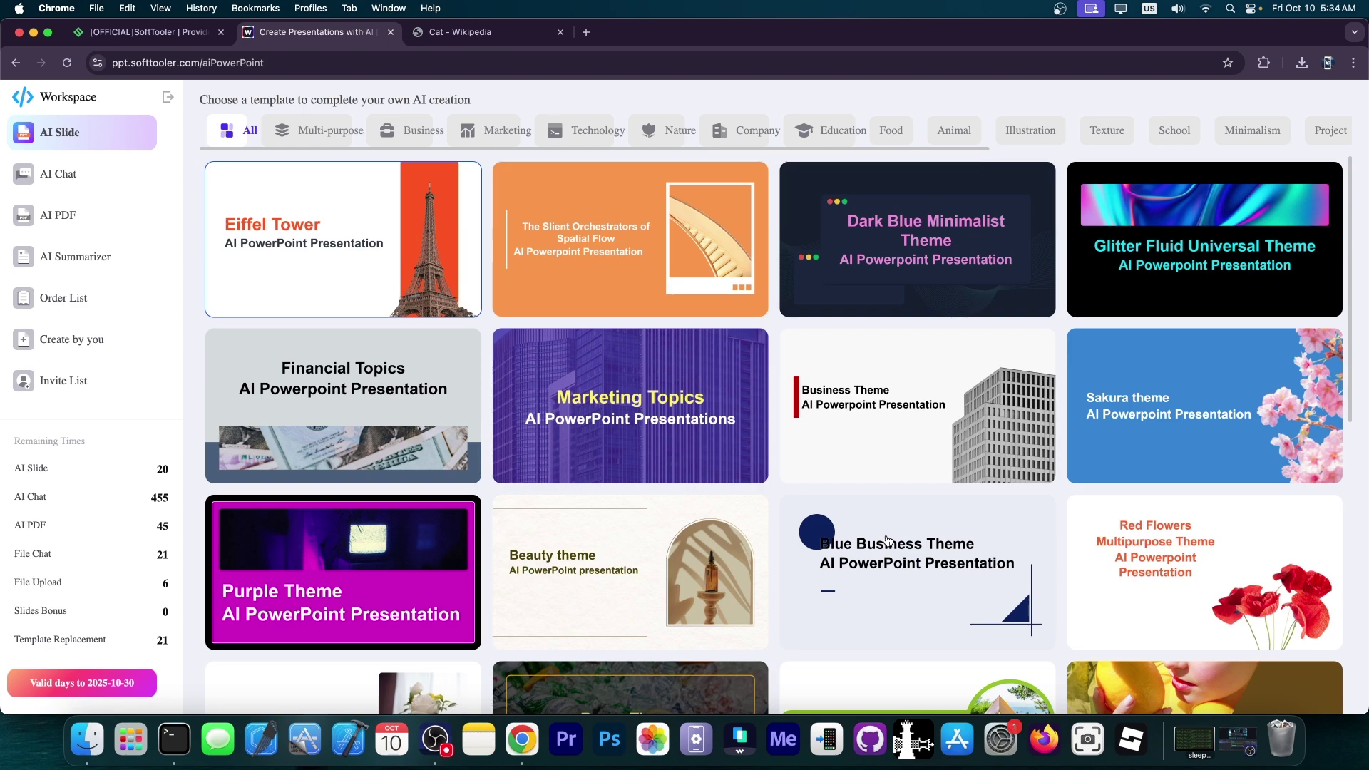
- Browse the Multi-purpose, Business, Marketing and Technology template categories
scroll(886, 541, down, 15)
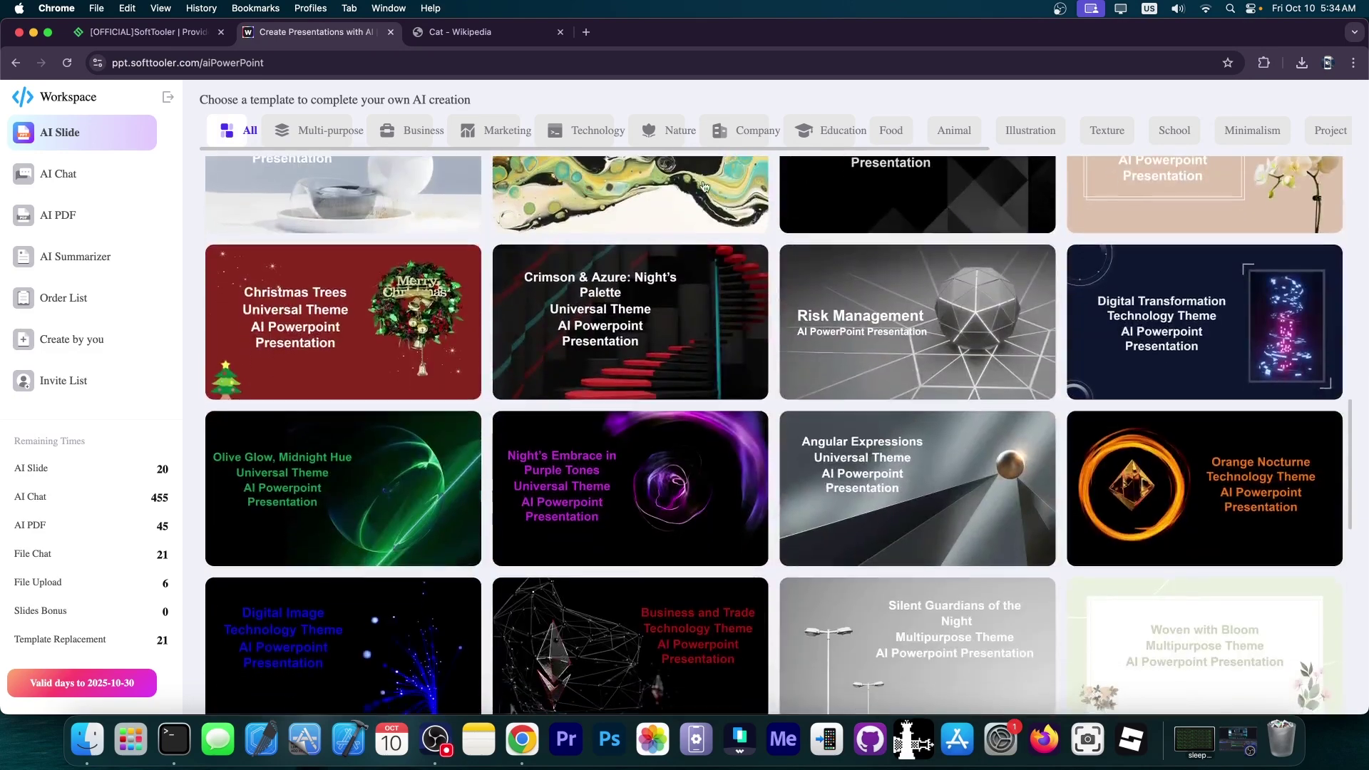
click(324, 129)
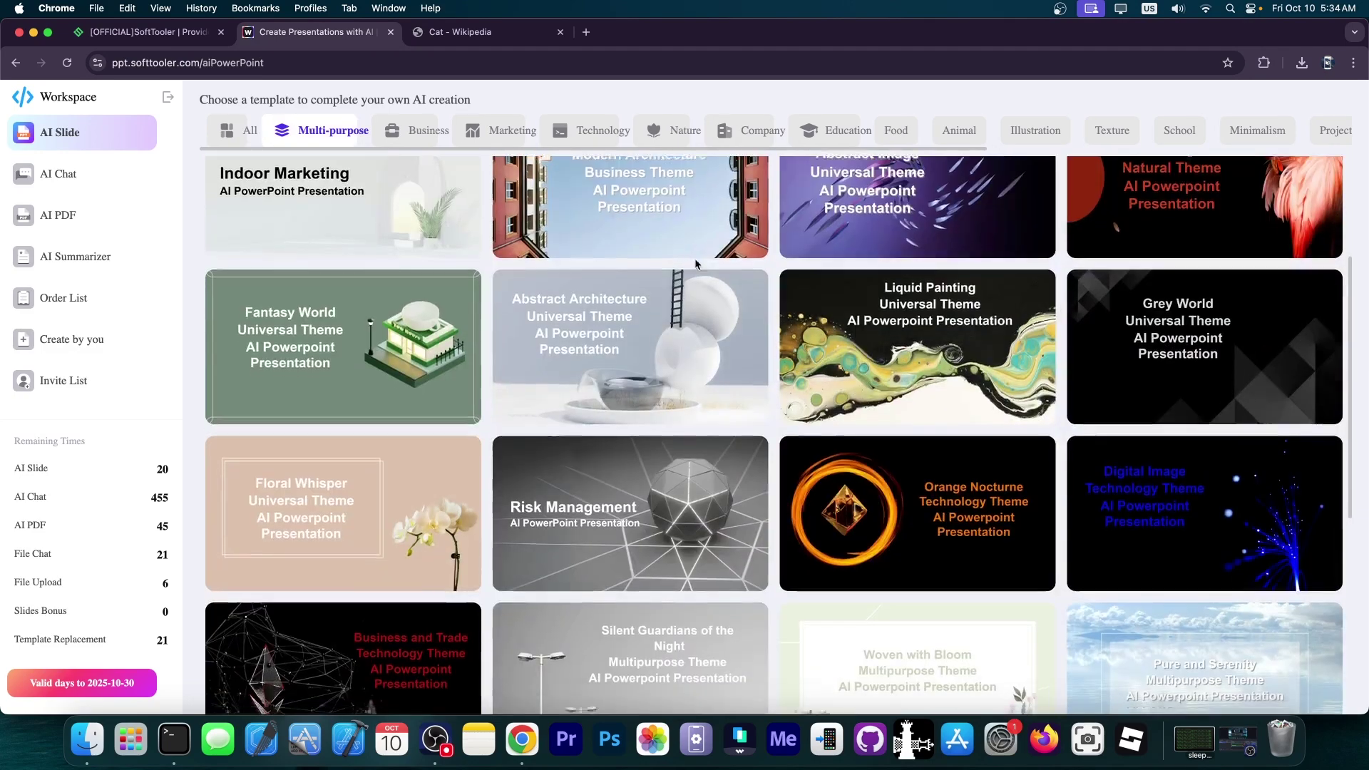
scroll(694, 265, down, 6)
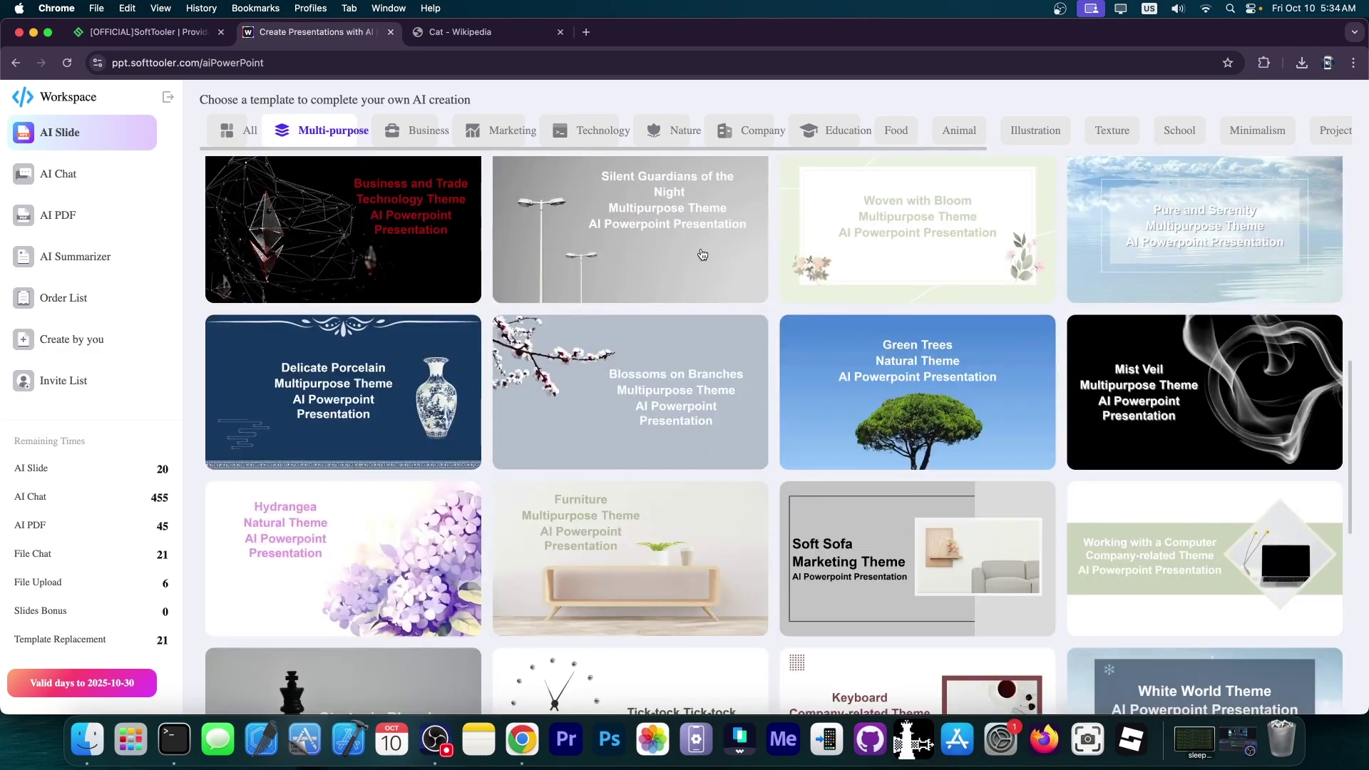
scroll(703, 254, down, 1)
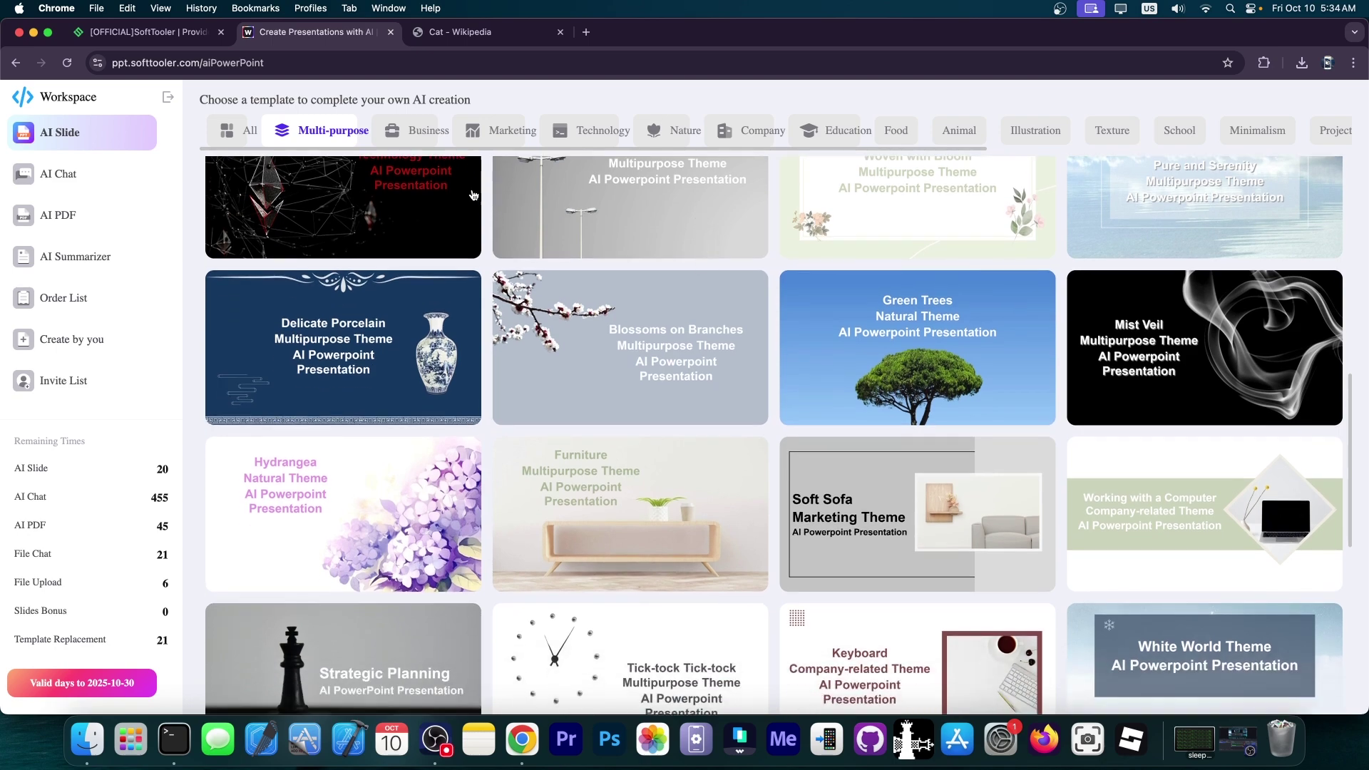
click(421, 134)
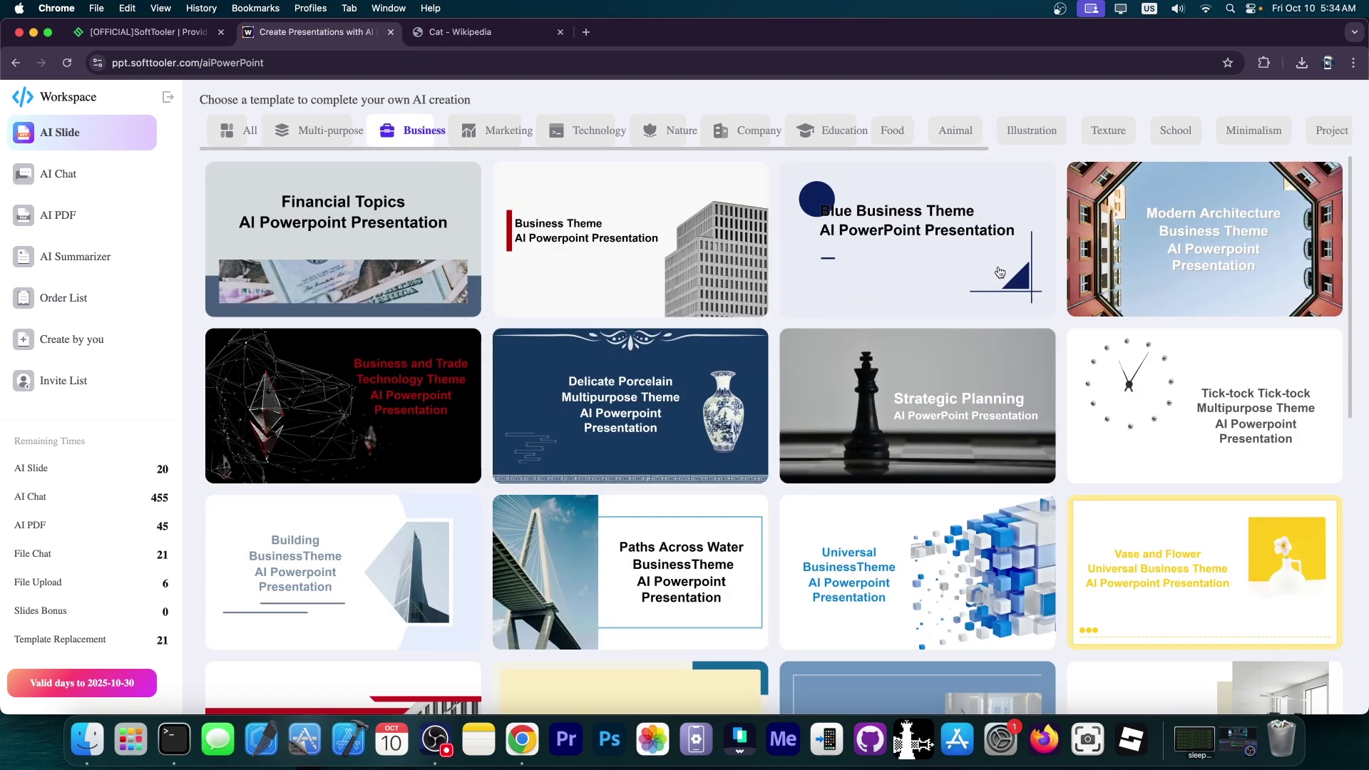
scroll(896, 295, down, 8)
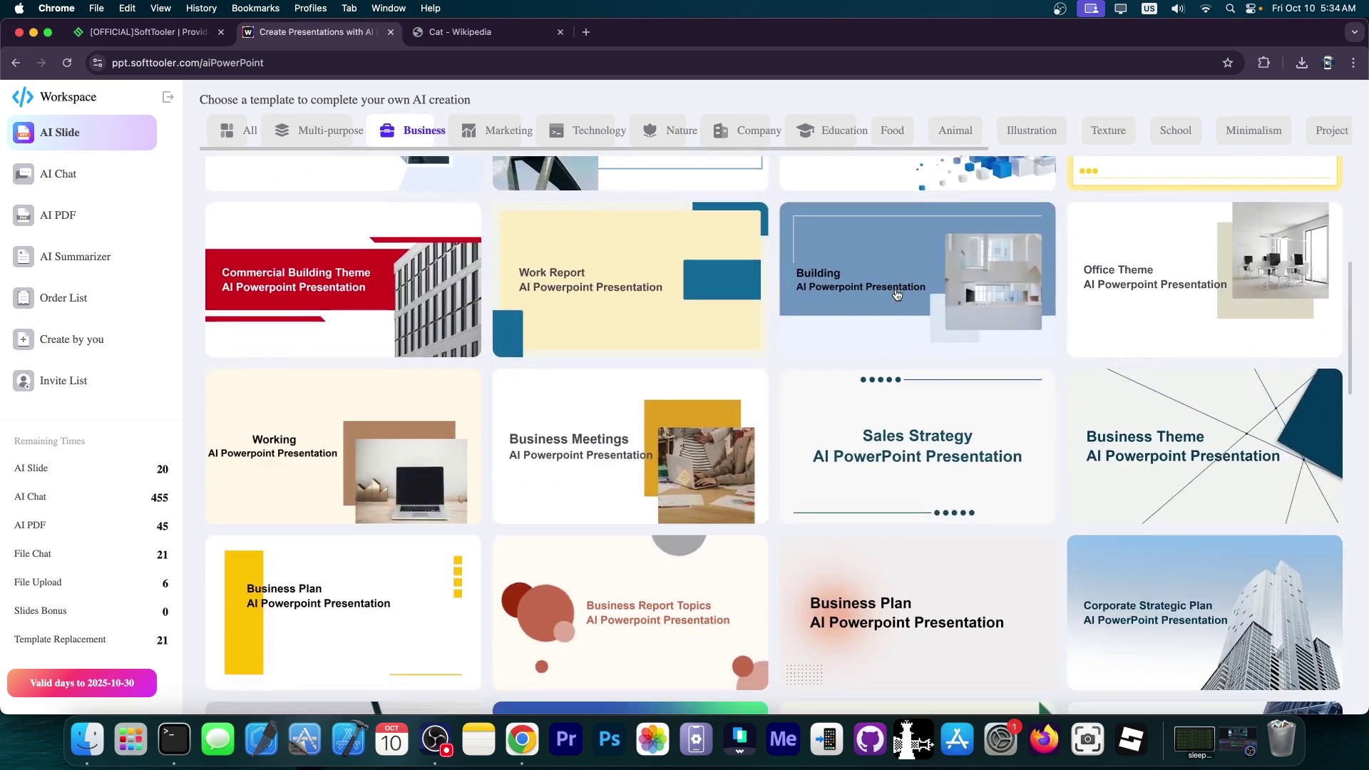
scroll(893, 299, down, 3)
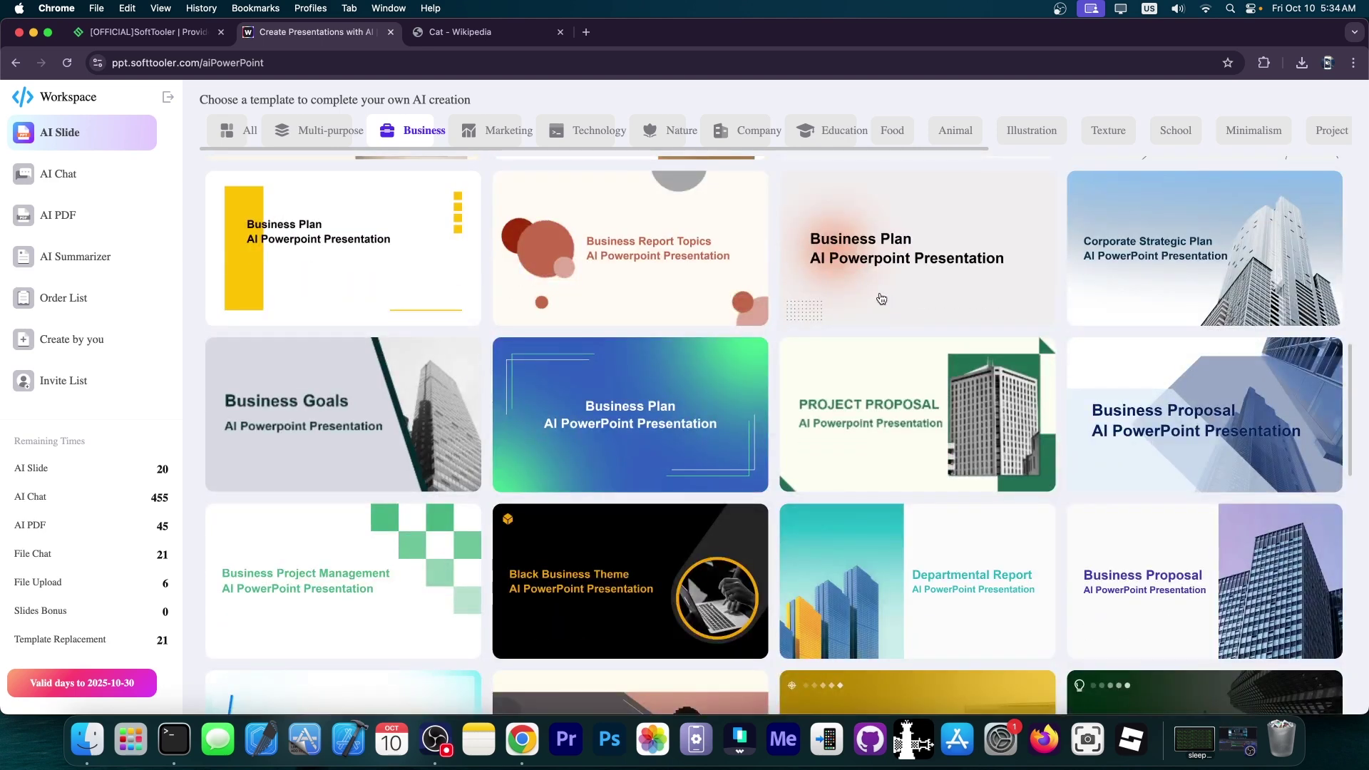
scroll(930, 326, down, 5)
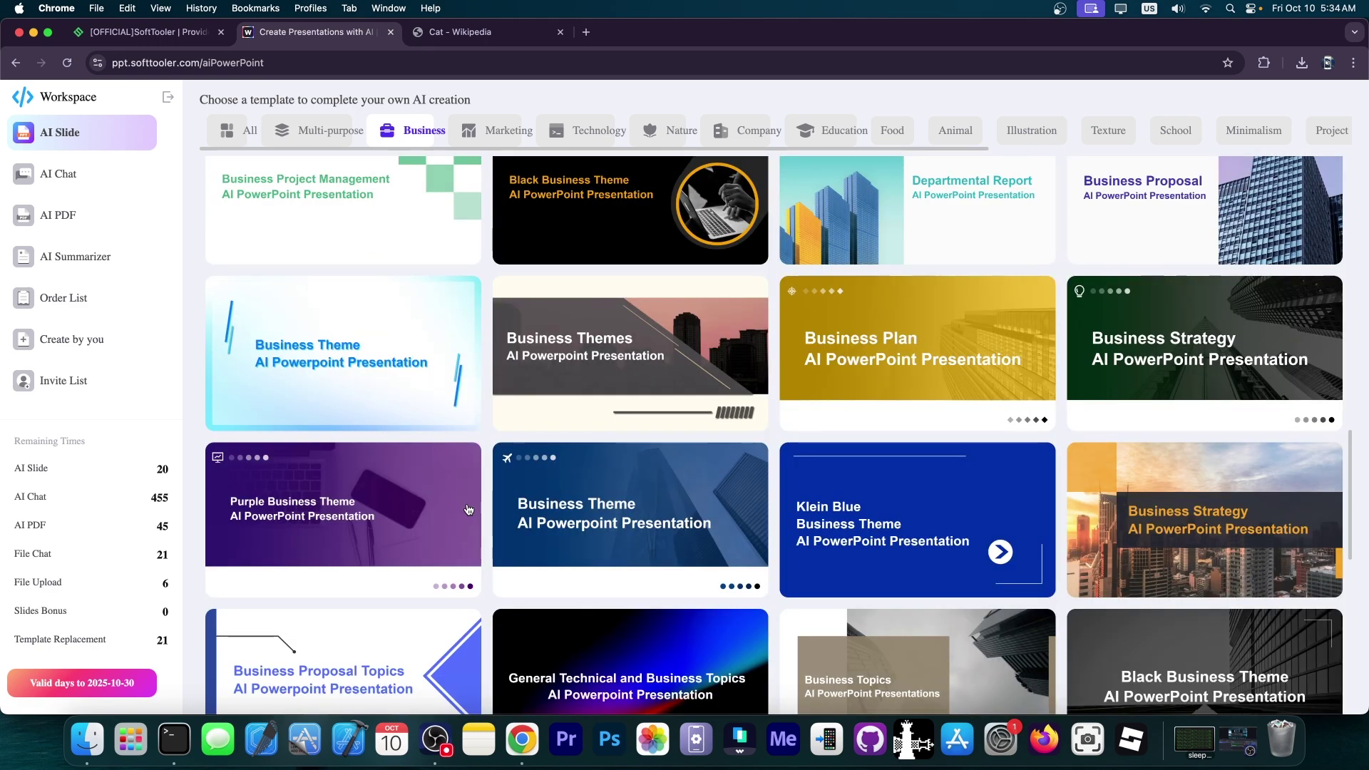
click(515, 126)
click(596, 131)
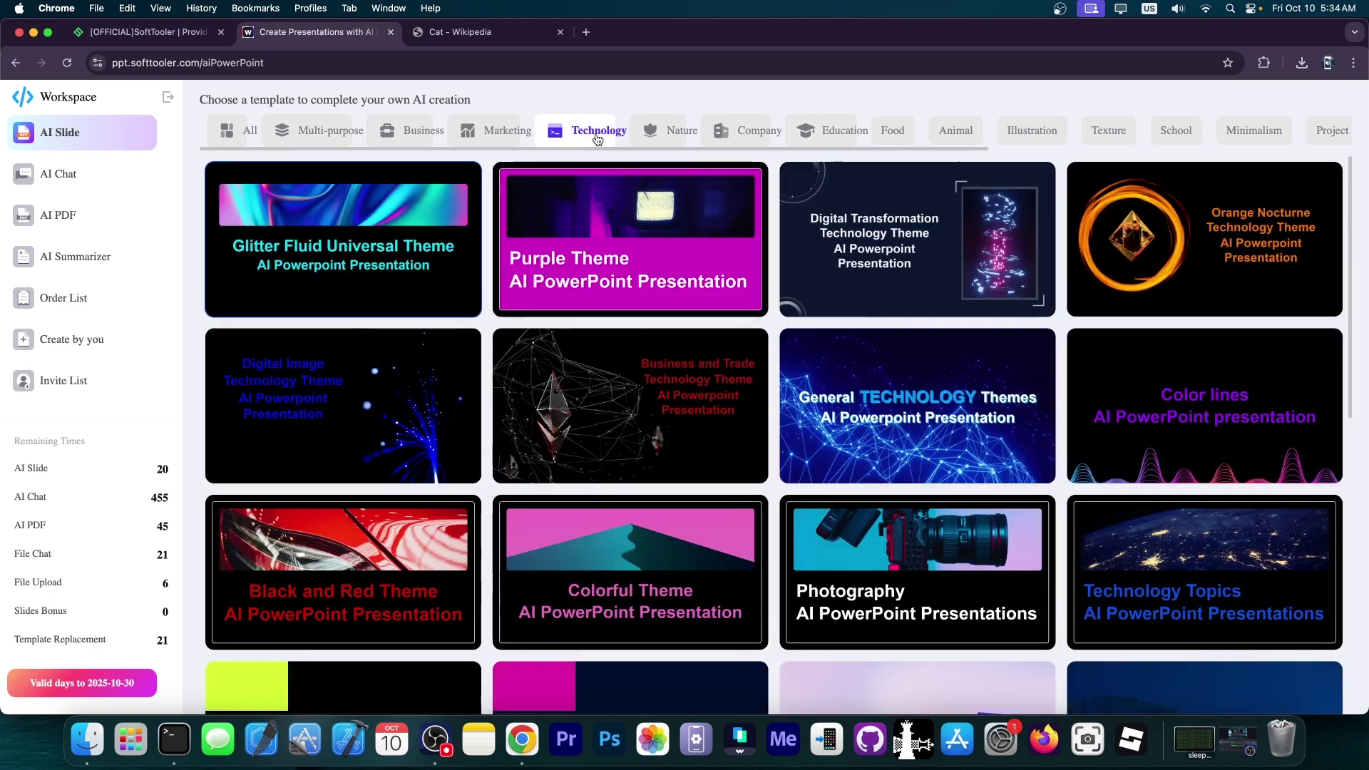
scroll(619, 287, down, 10)
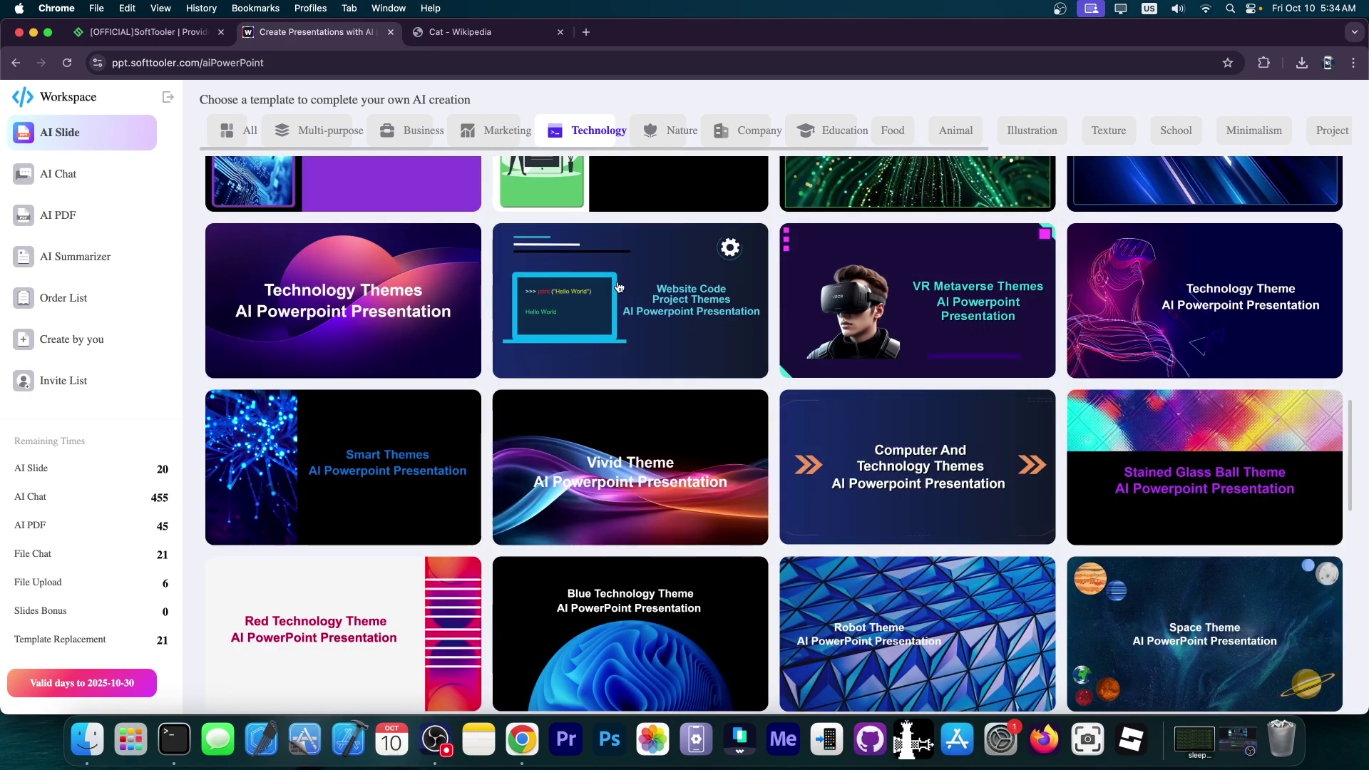
scroll(619, 287, down, 6)
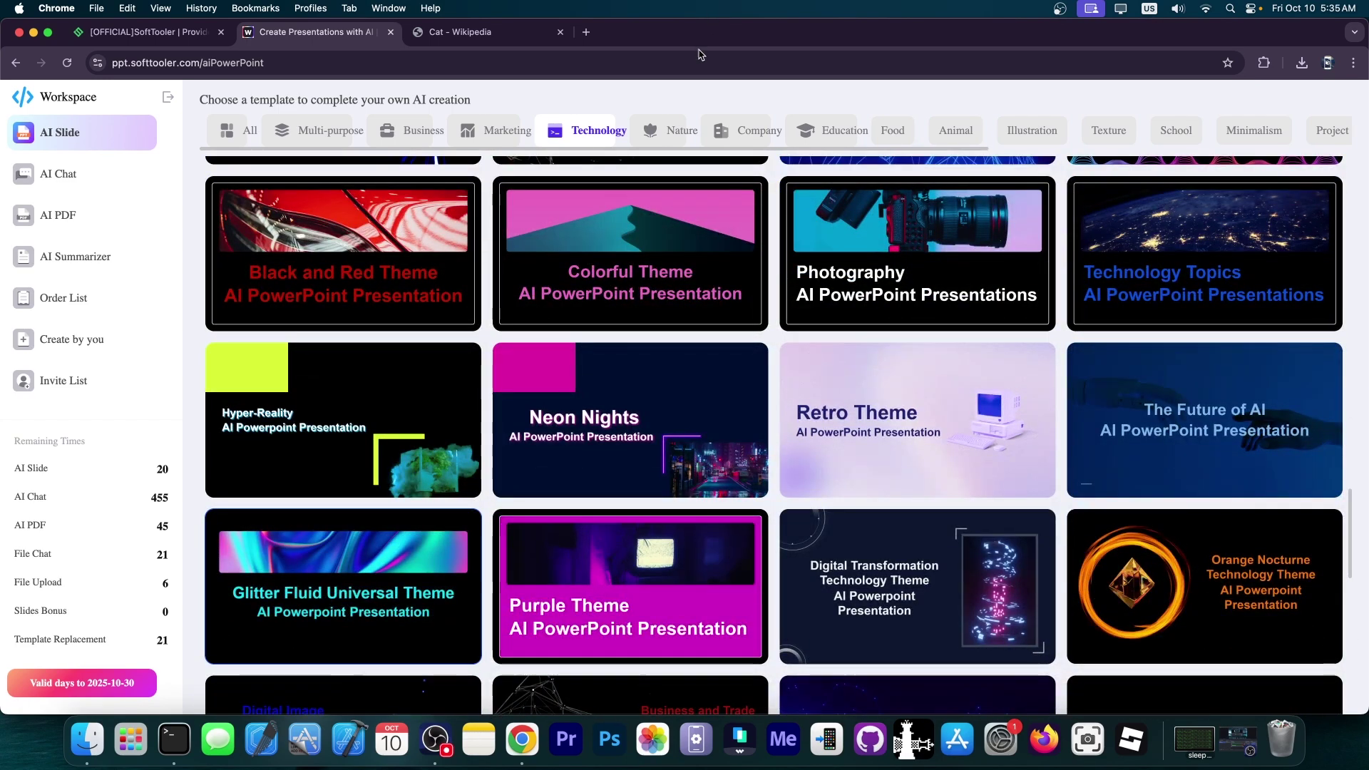
- Browse the Nature, Company and Education templates, then filter the gallery to Food
click(676, 131)
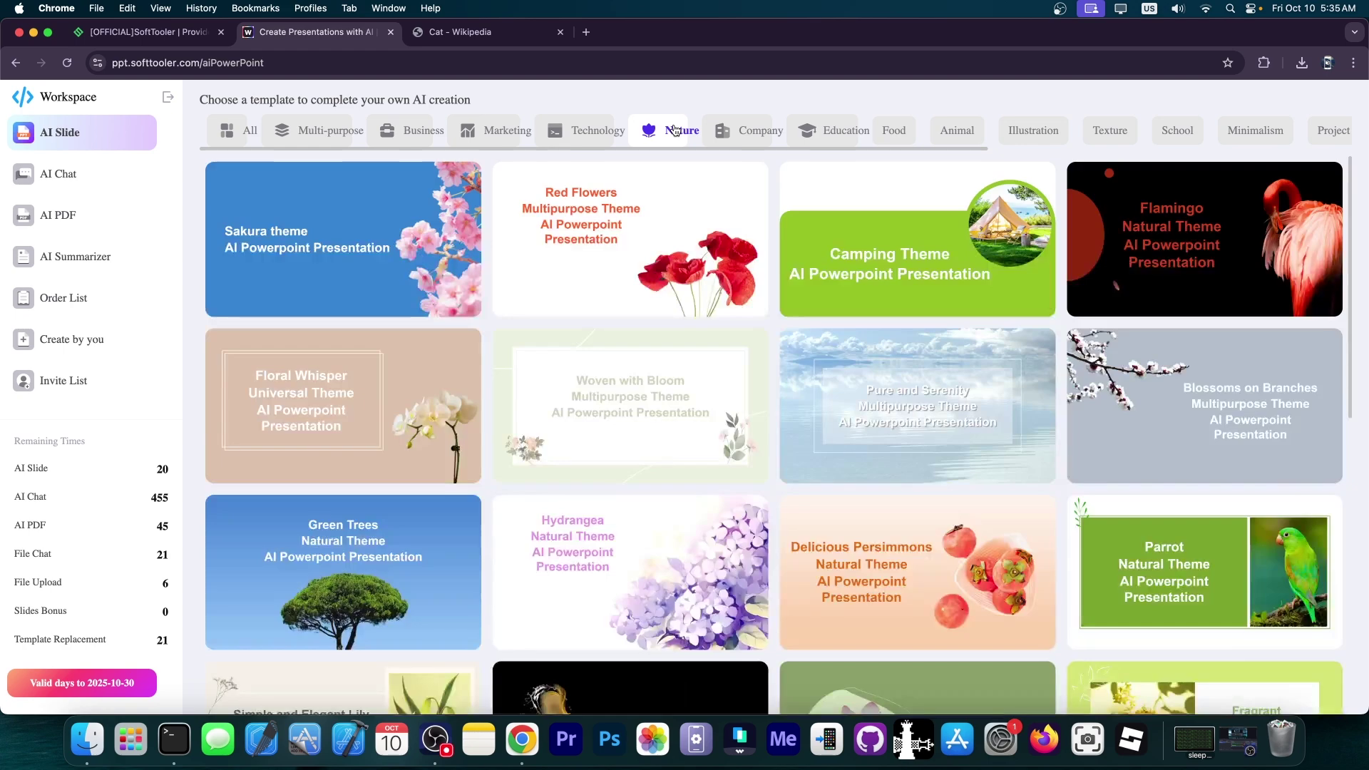
scroll(714, 314, down, 8)
scroll(714, 315, up, 6)
scroll(714, 314, up, 3)
click(745, 145)
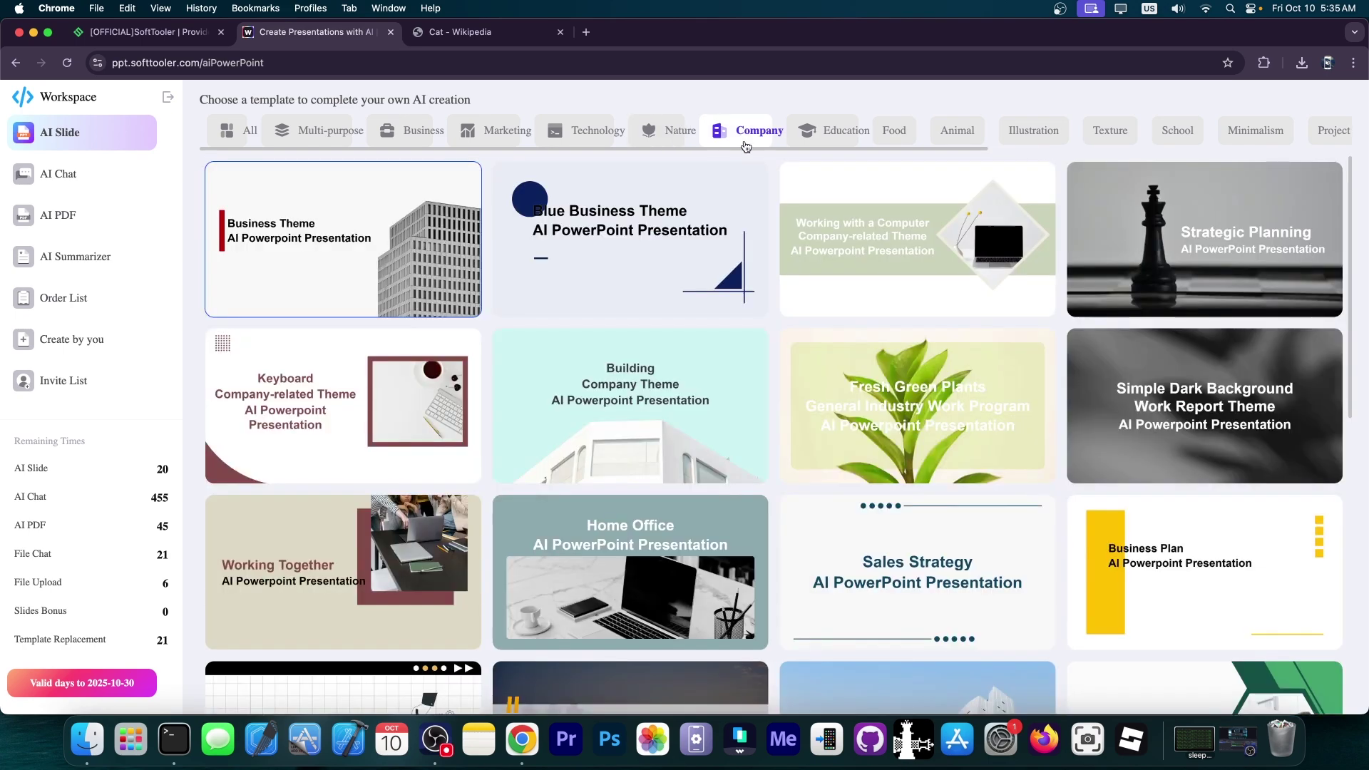
scroll(856, 364, down, 15)
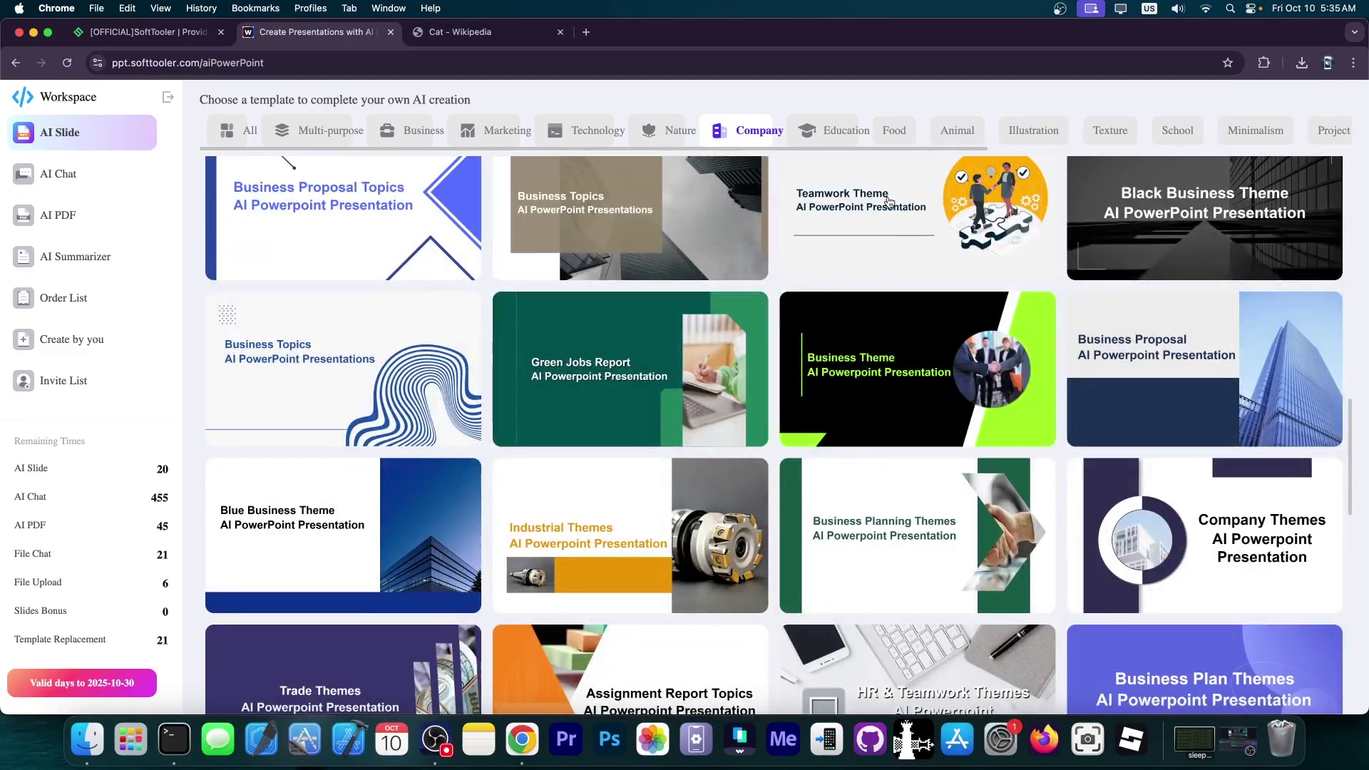
click(830, 133)
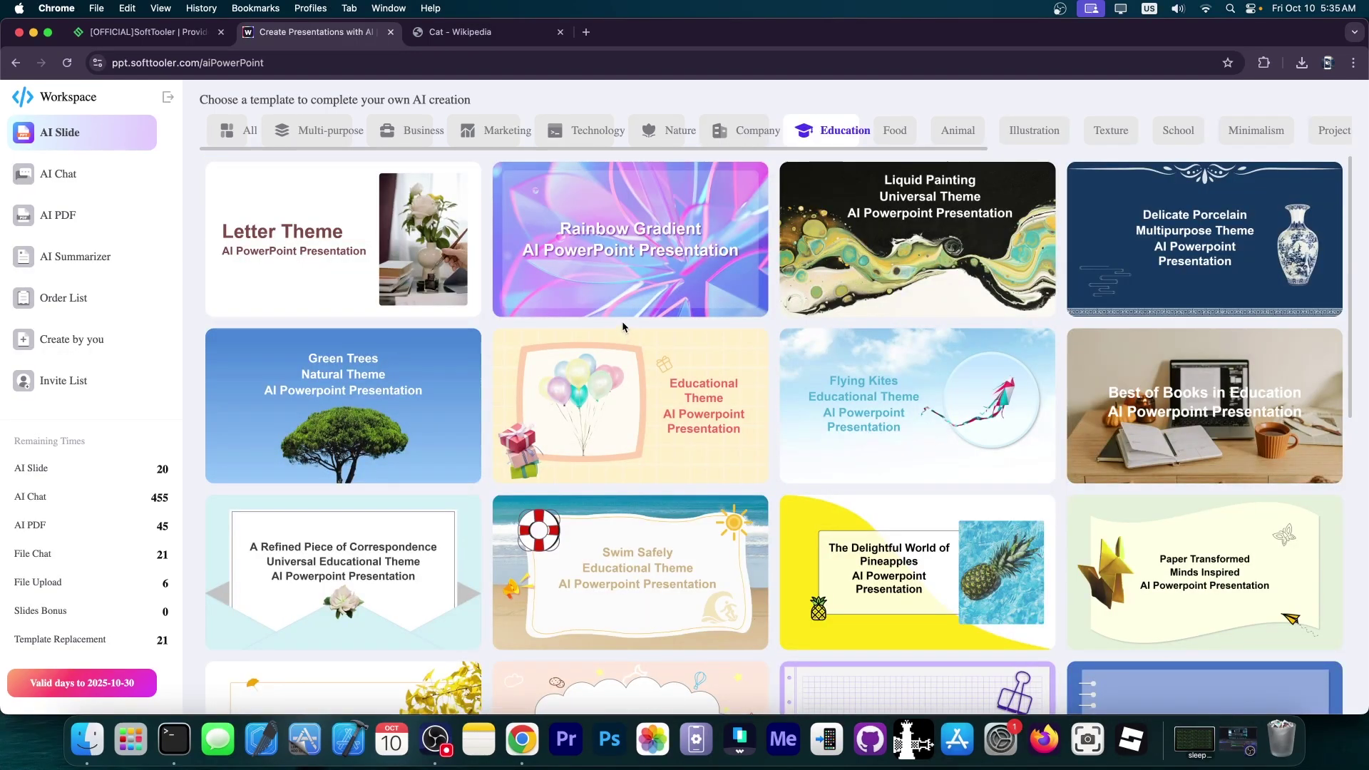
scroll(622, 326, down, 10)
scroll(836, 430, down, 5)
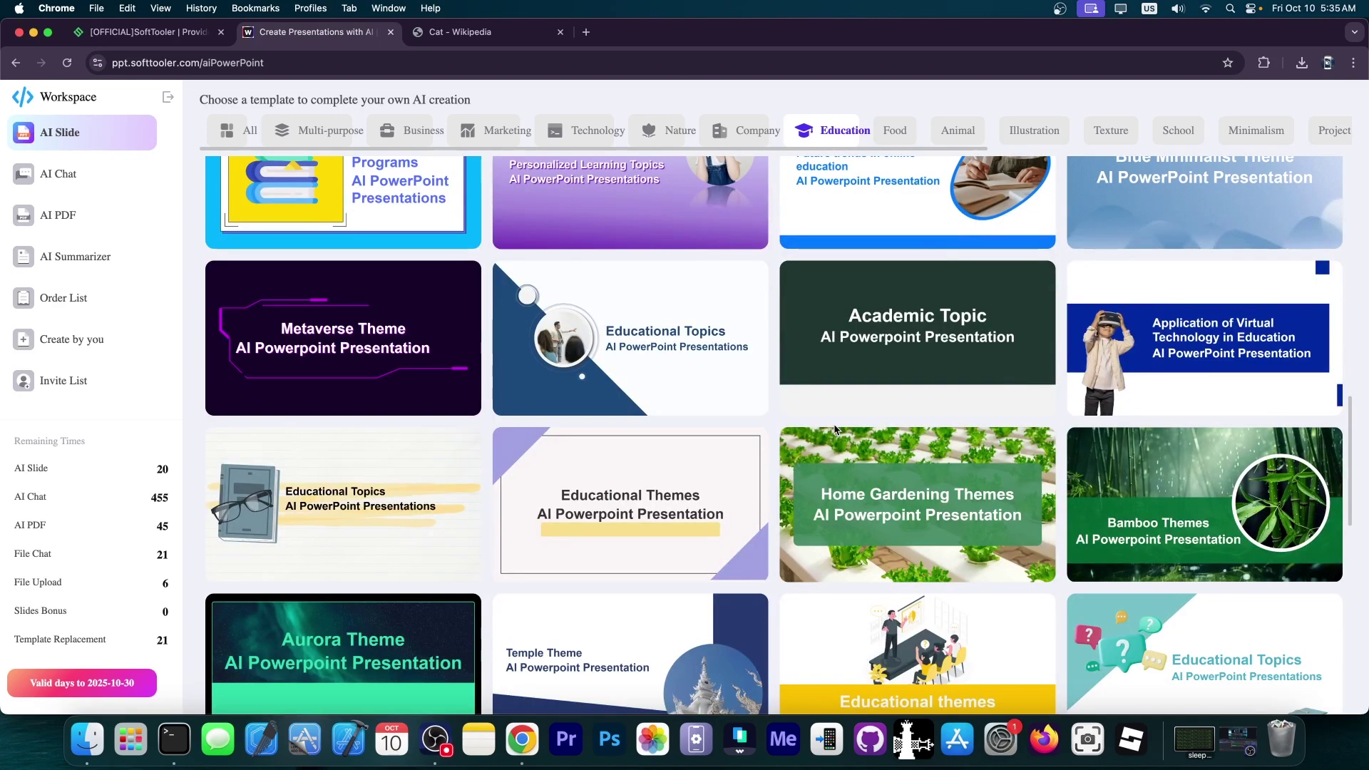
scroll(835, 430, down, 5)
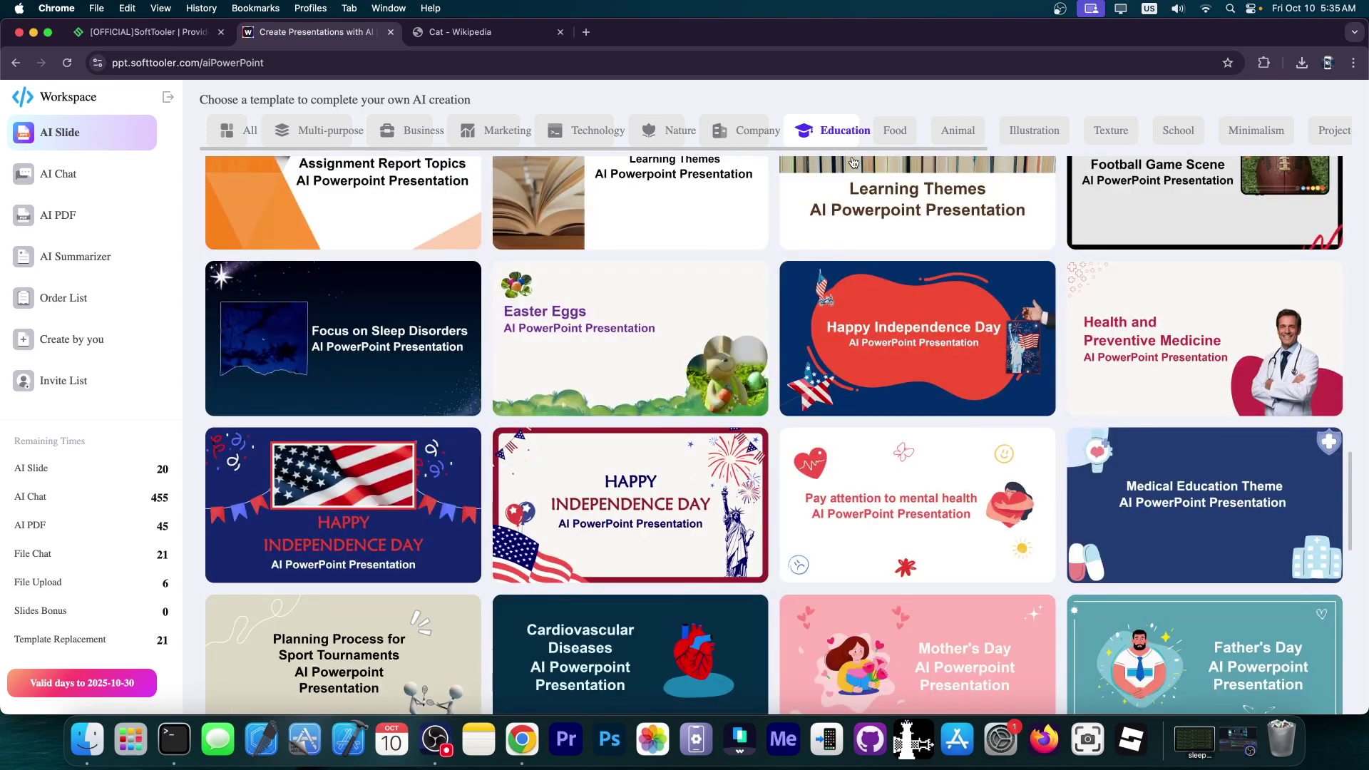
click(890, 131)
- Filter the gallery to Animal templates and preview the Cat Theme template
click(956, 130)
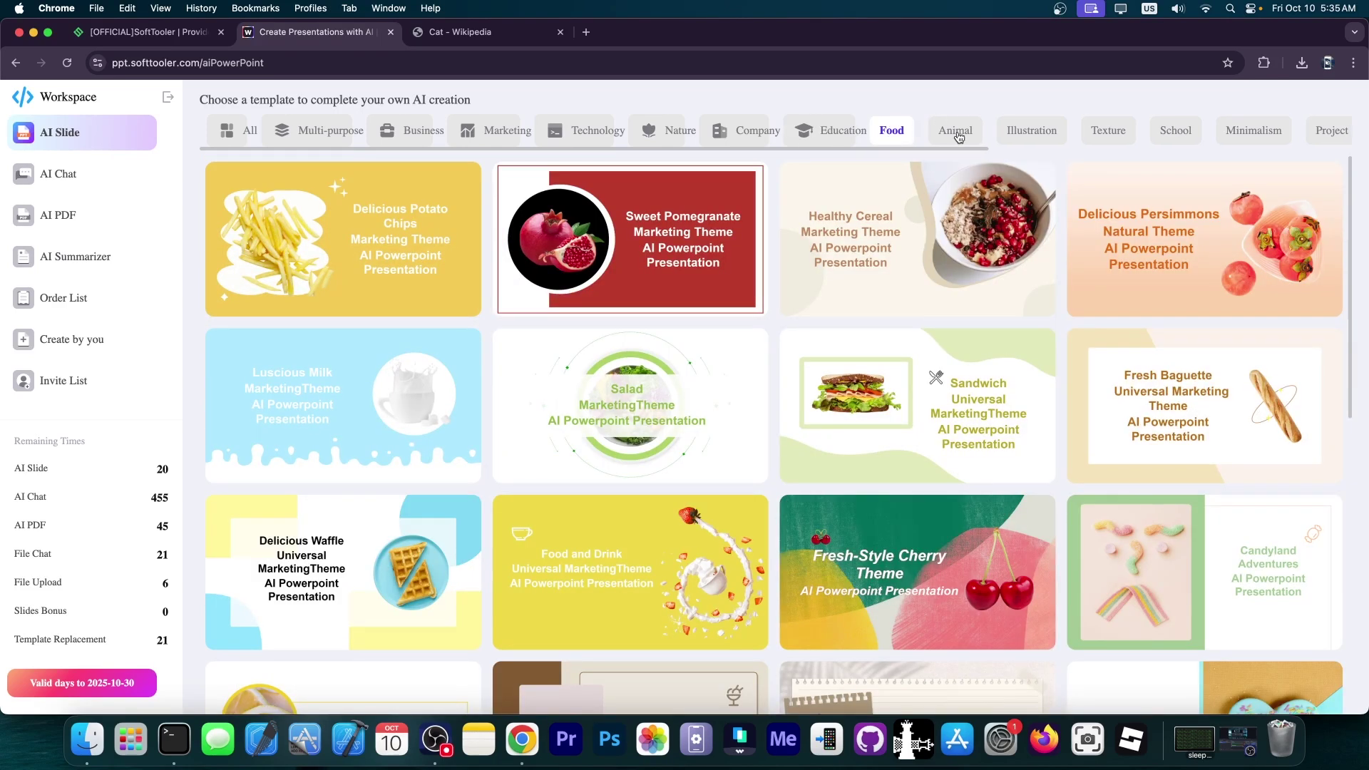
scroll(617, 494, down, 5)
scroll(659, 449, down, 5)
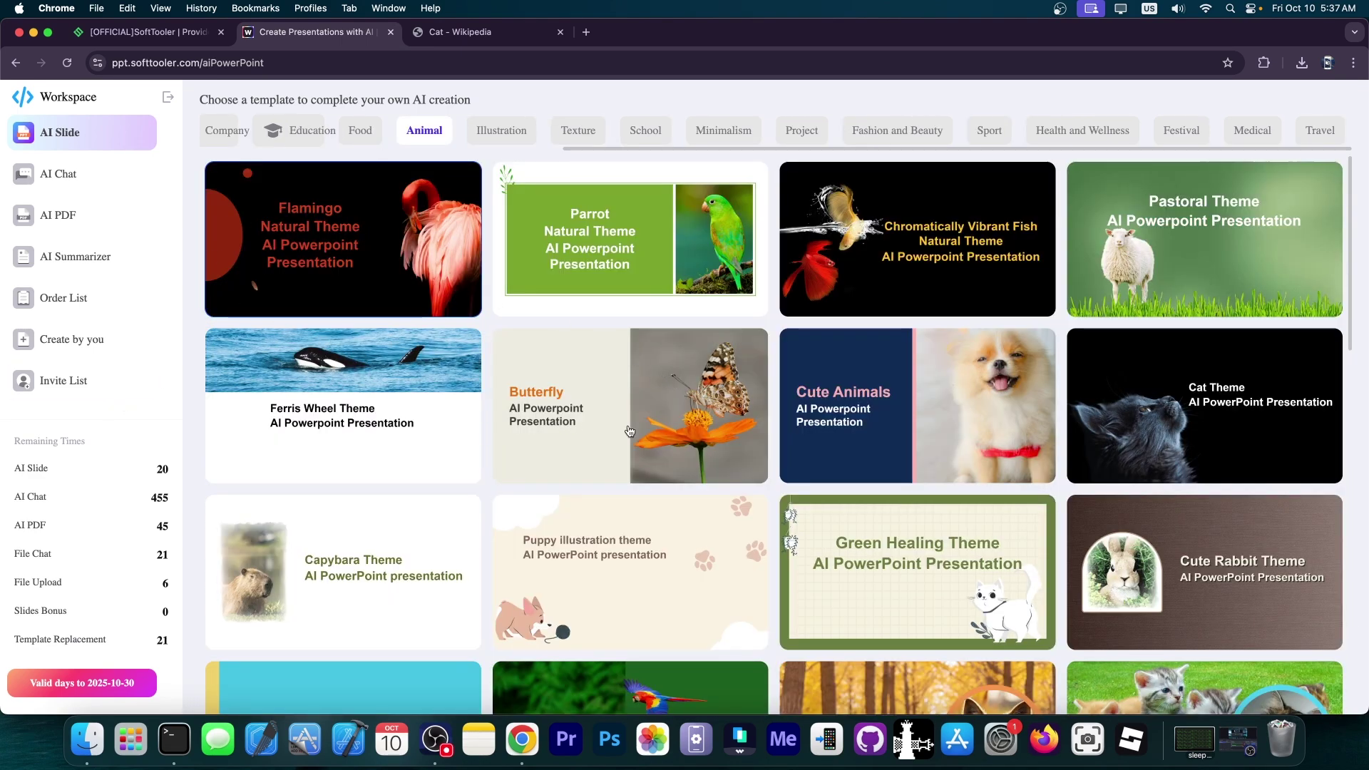
scroll(1112, 254, down, 2)
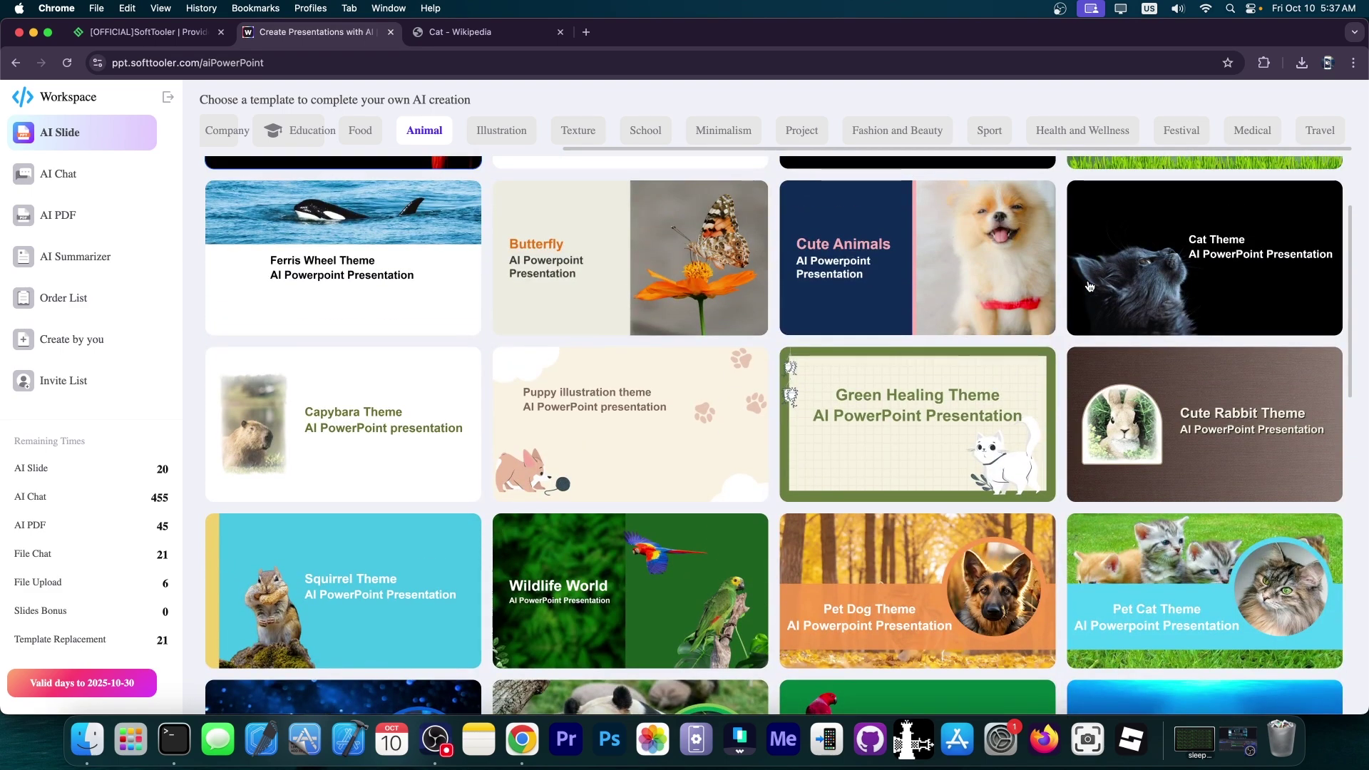
click(1155, 248)
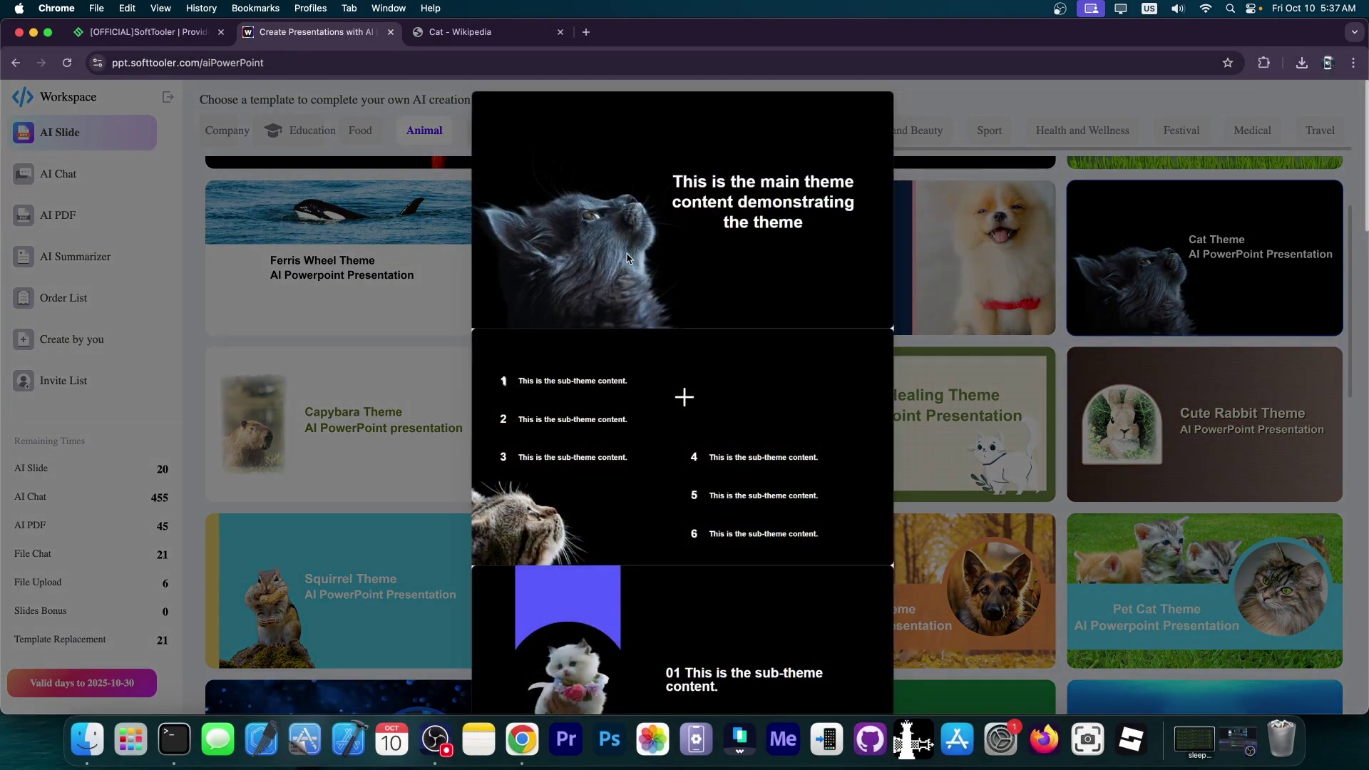
- Scroll further through the Animal templates and preview the Pet Cat Theme template
scroll(642, 271, down, 10)
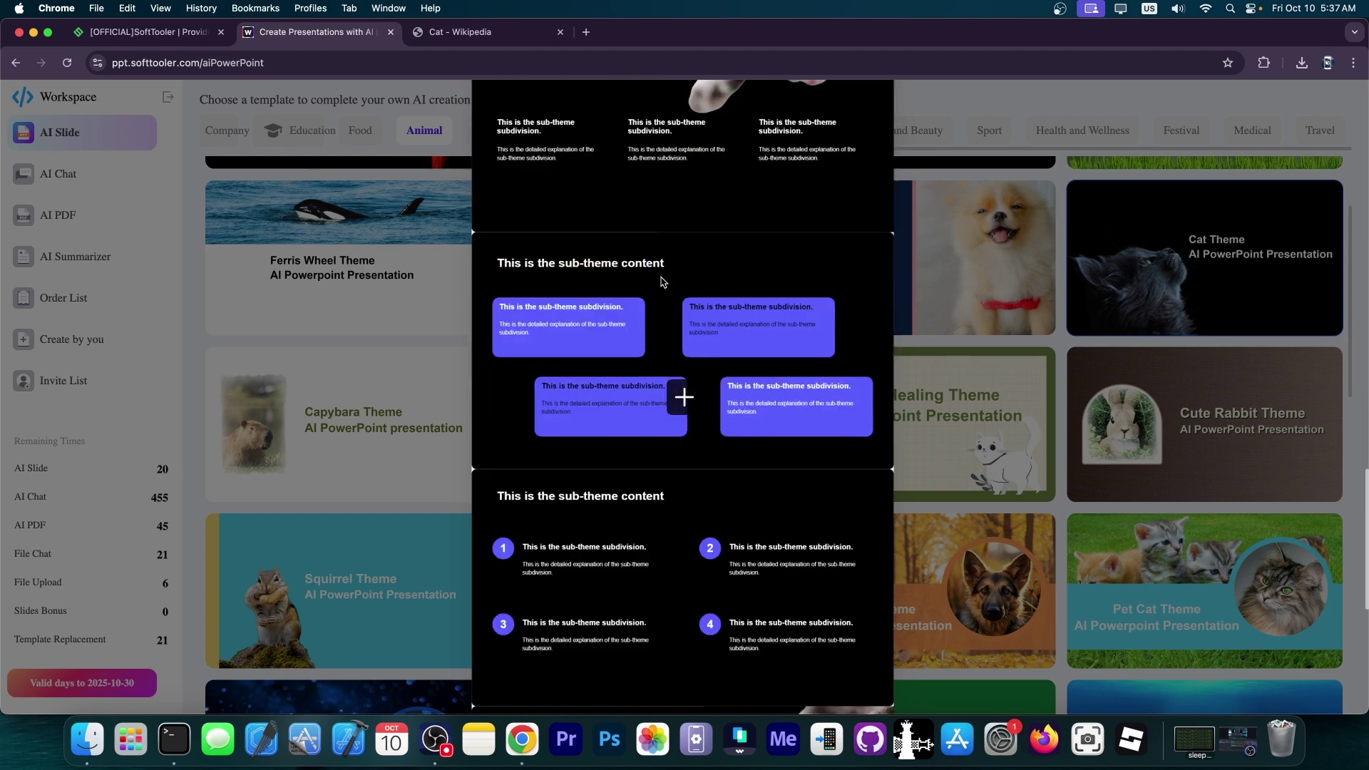
scroll(663, 285, down, 6)
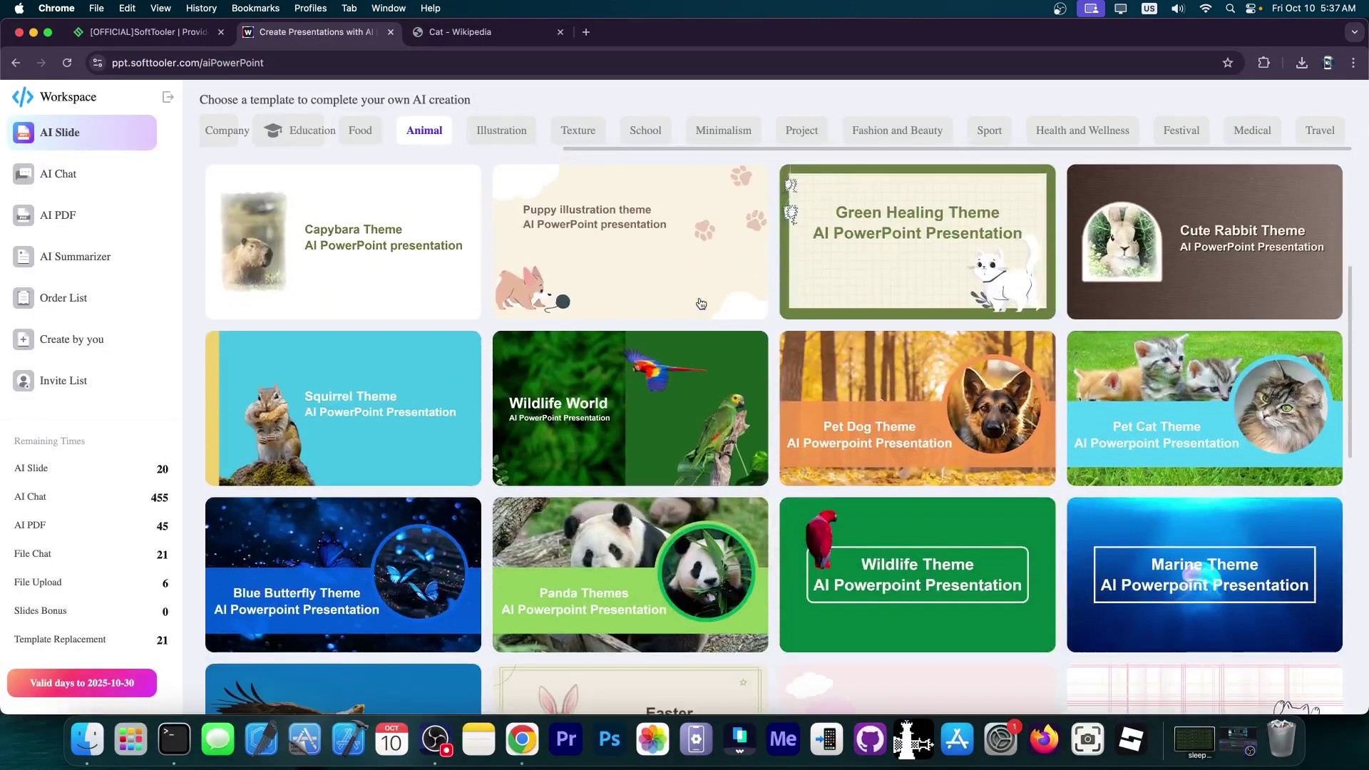
scroll(1141, 335, down, 1)
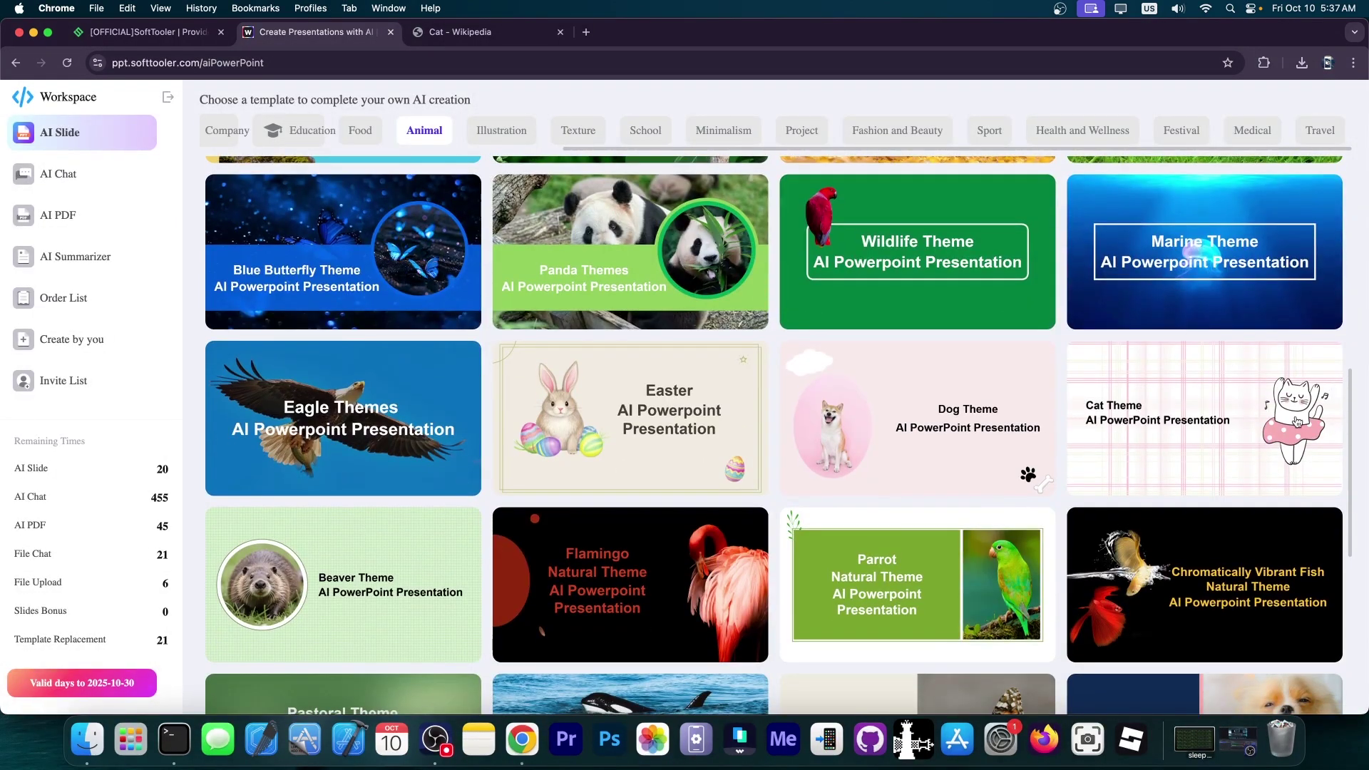
scroll(1290, 426, up, 6)
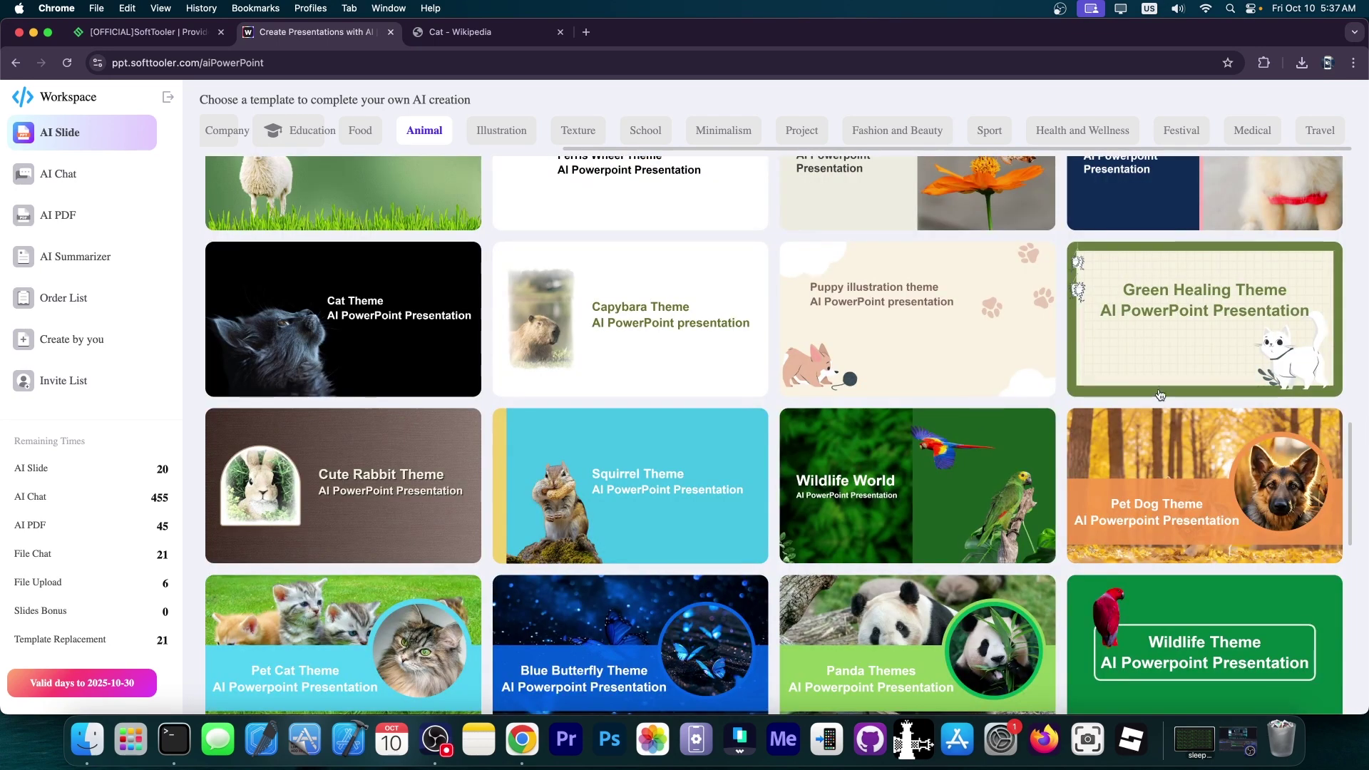
scroll(1276, 359, down, 4)
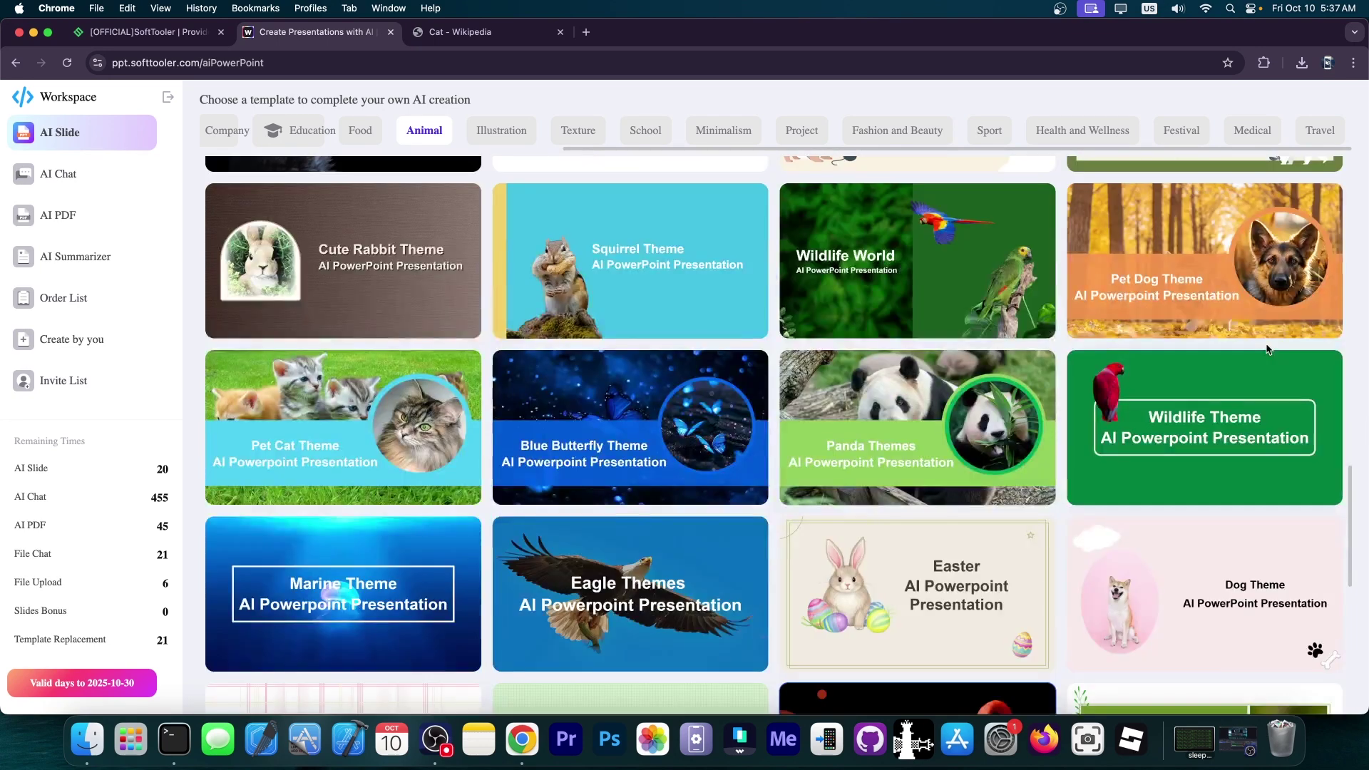
click(352, 434)
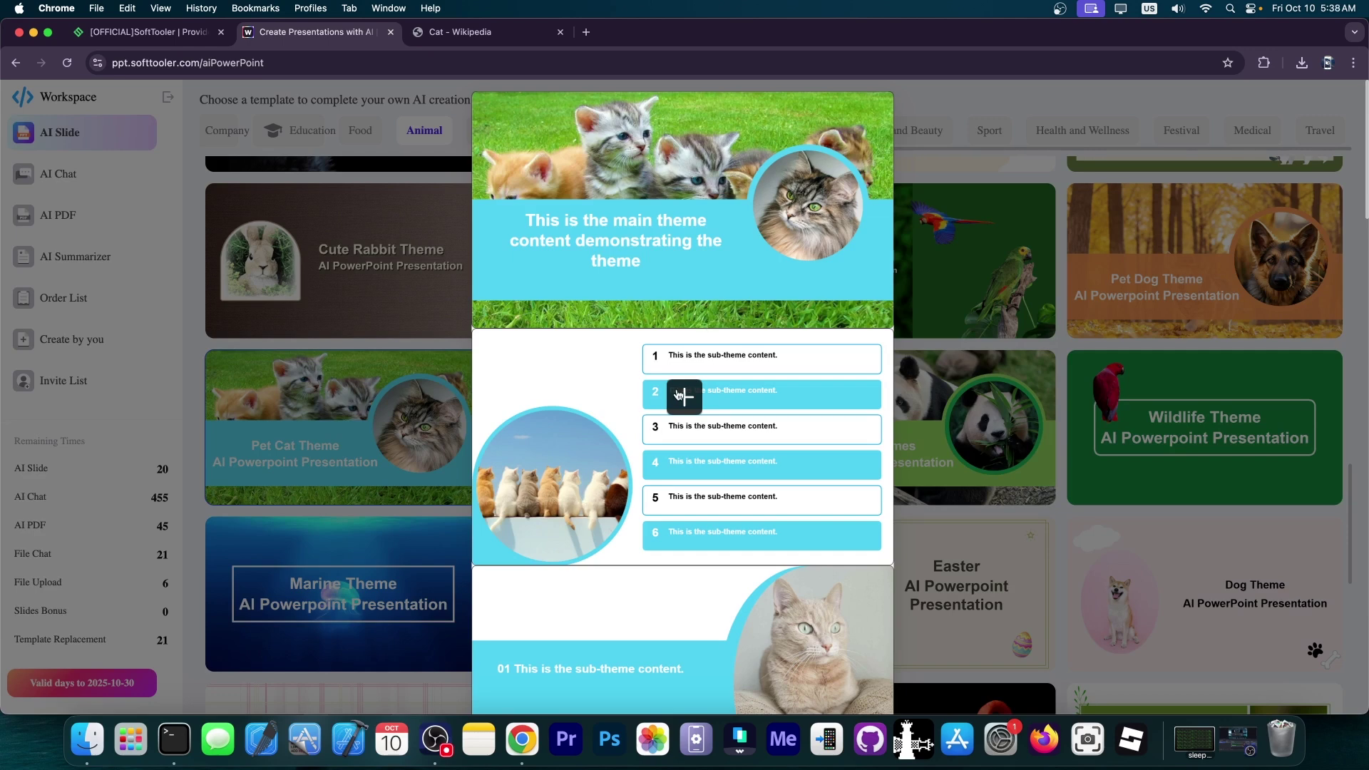
- Generate the 18-slide 'Comprehensive Overview of Domestic Cats' deck using Pet Cat Theme
click(633, 432)
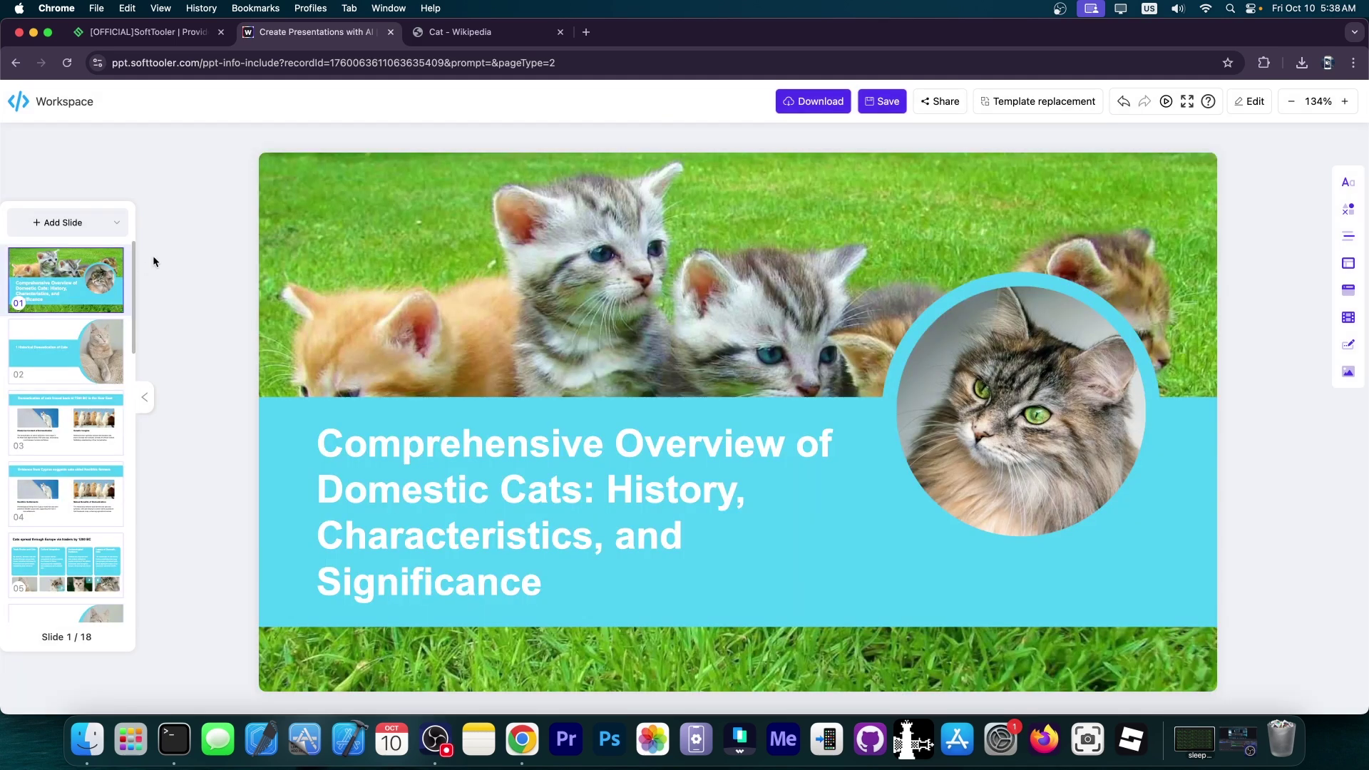
- Review slides 2 to 4 and compare them with the Cat - Wikipedia PDF tab
click(86, 353)
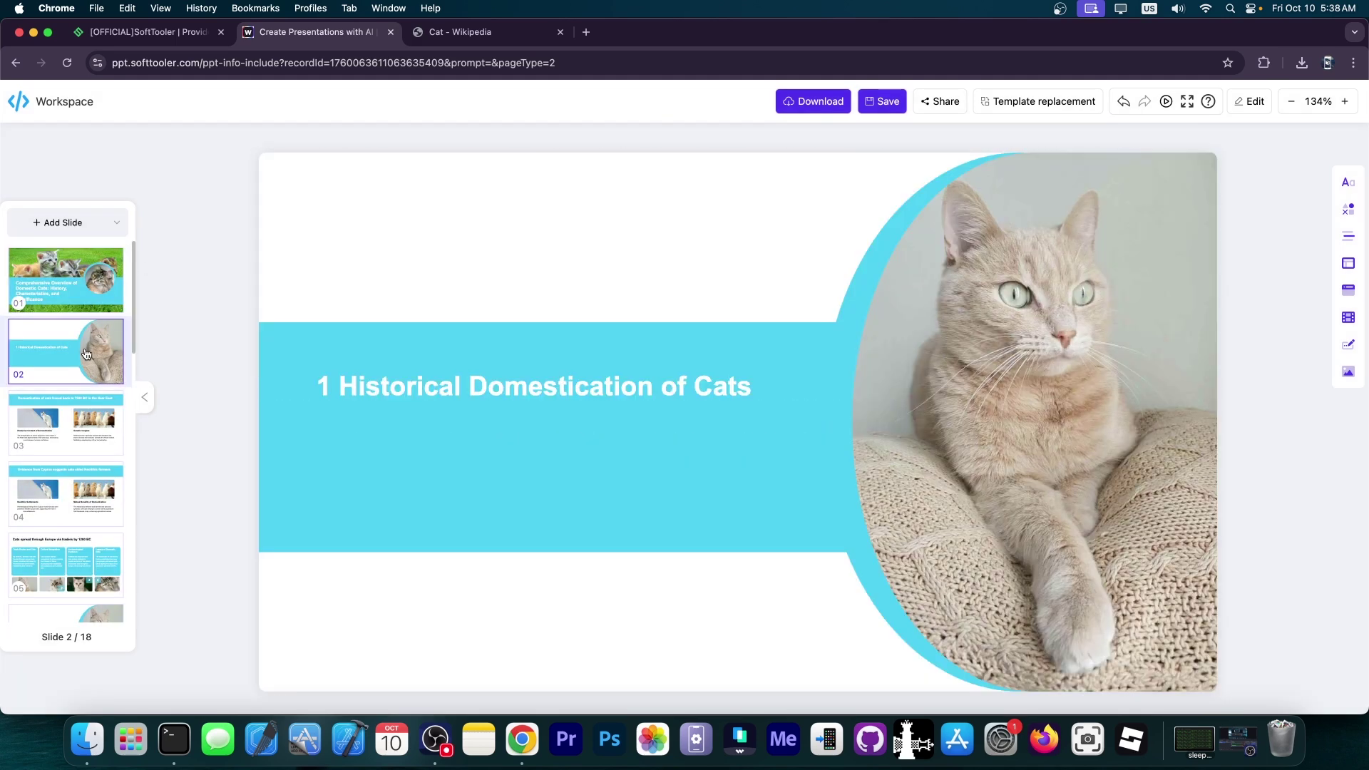
key(Down)
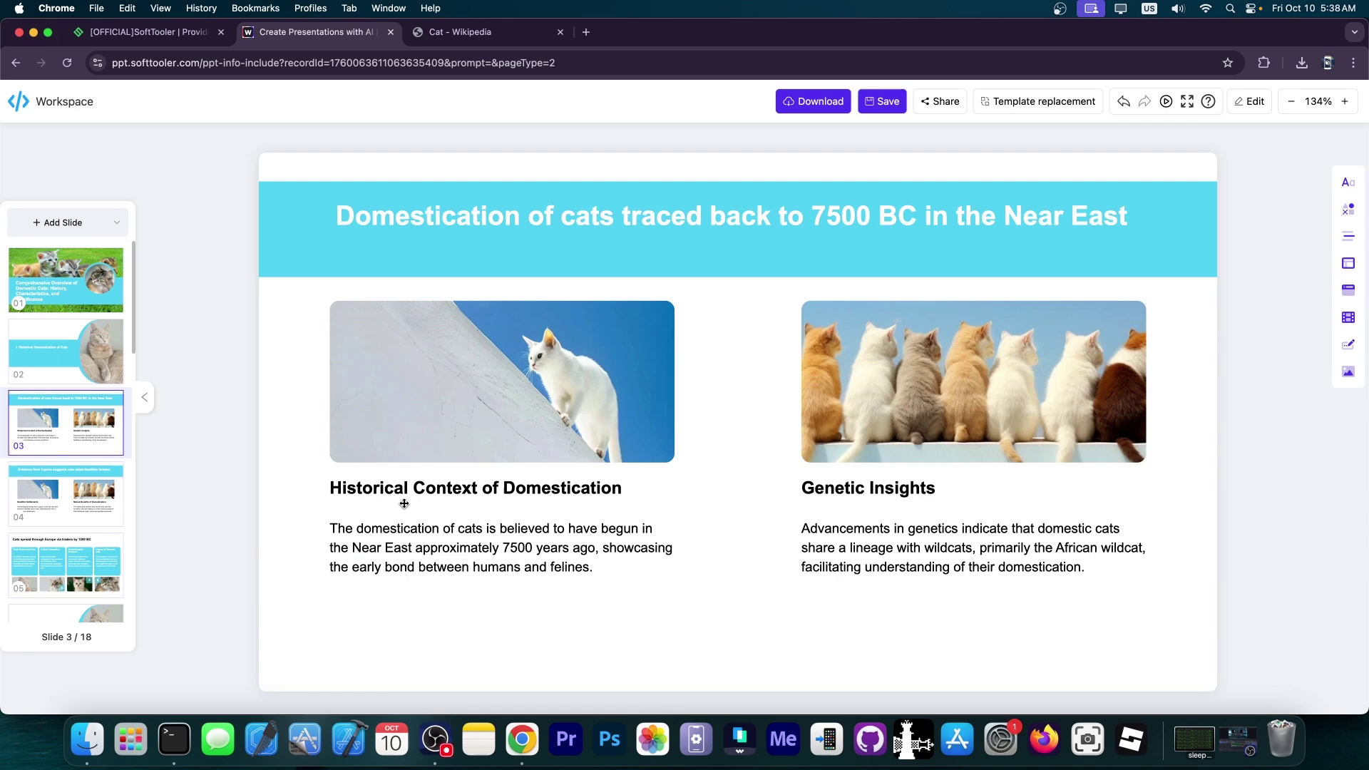
click(82, 515)
click(534, 32)
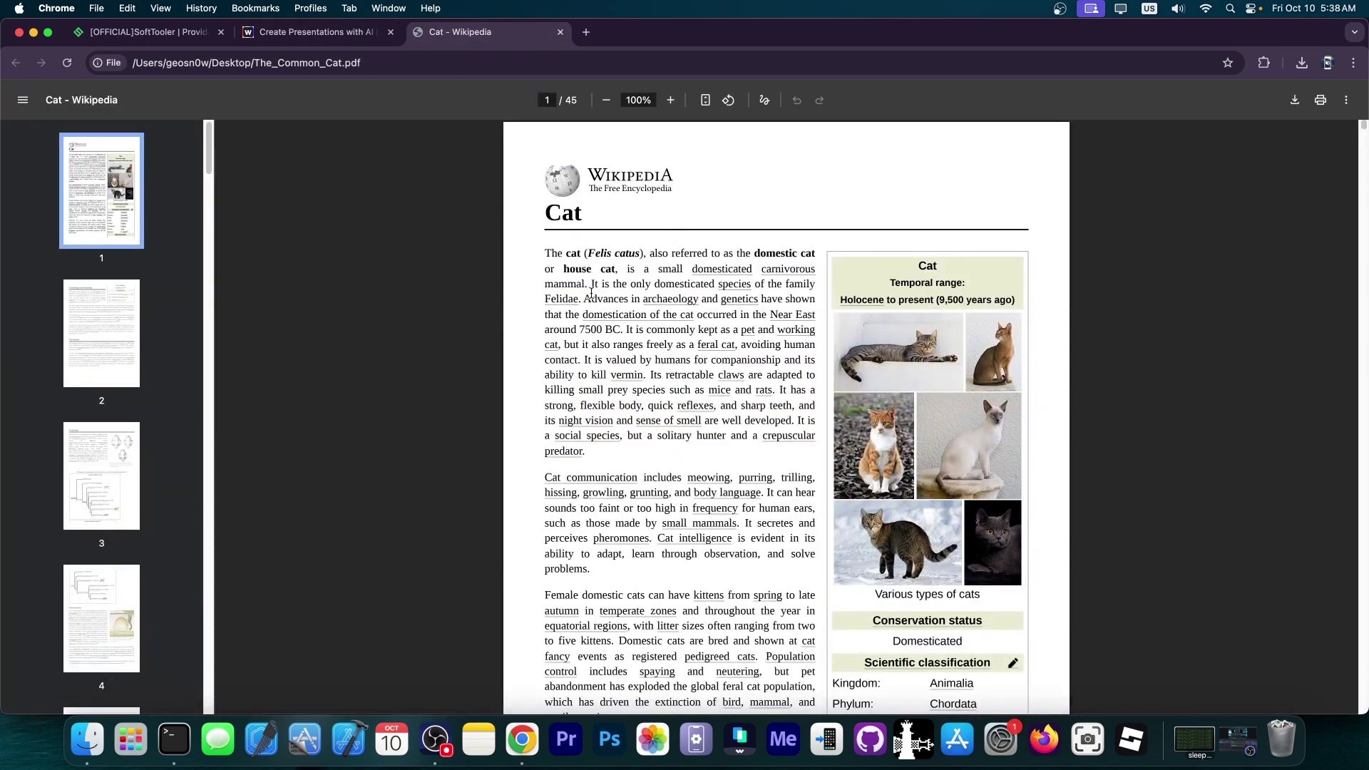
click(321, 34)
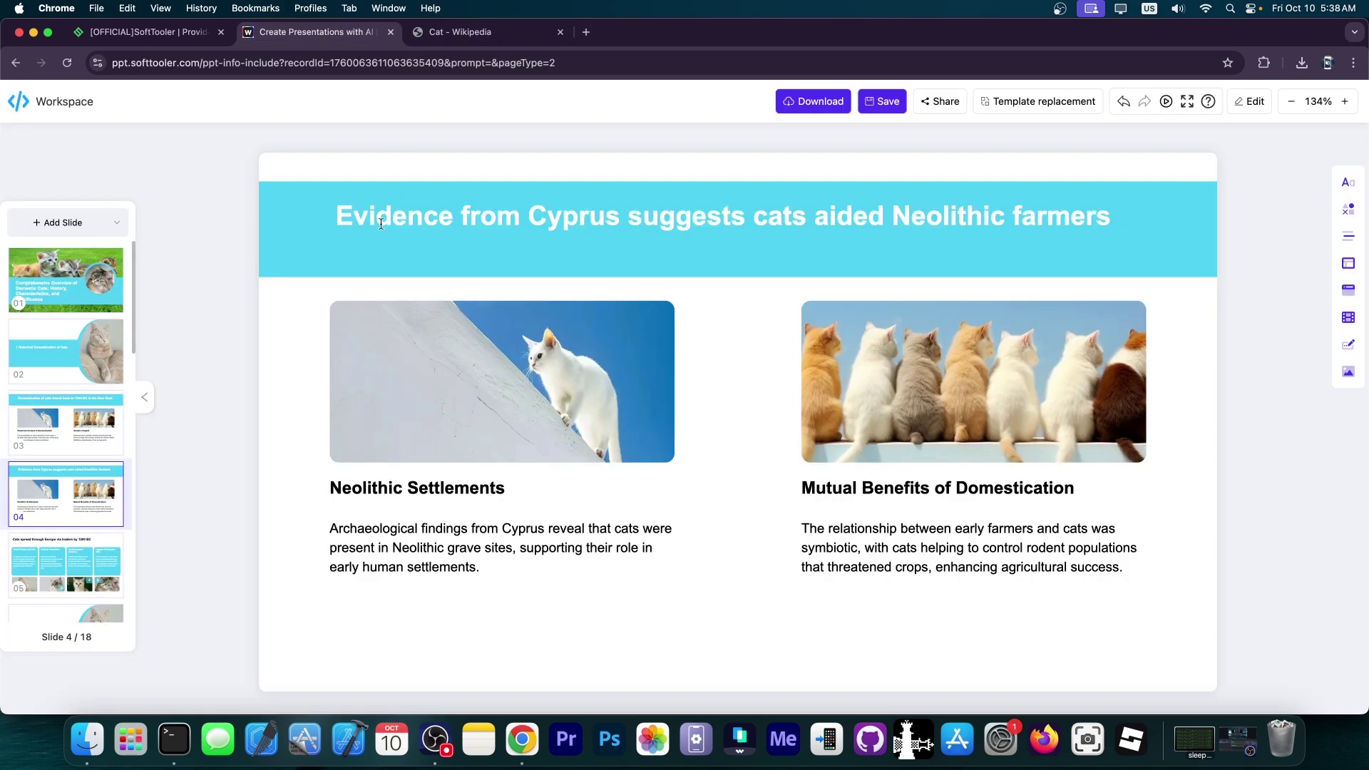
- Continue through slides 8 and 9 down to the final Thank You slide
scroll(215, 451, down, 2)
scroll(79, 428, down, 2)
click(87, 449)
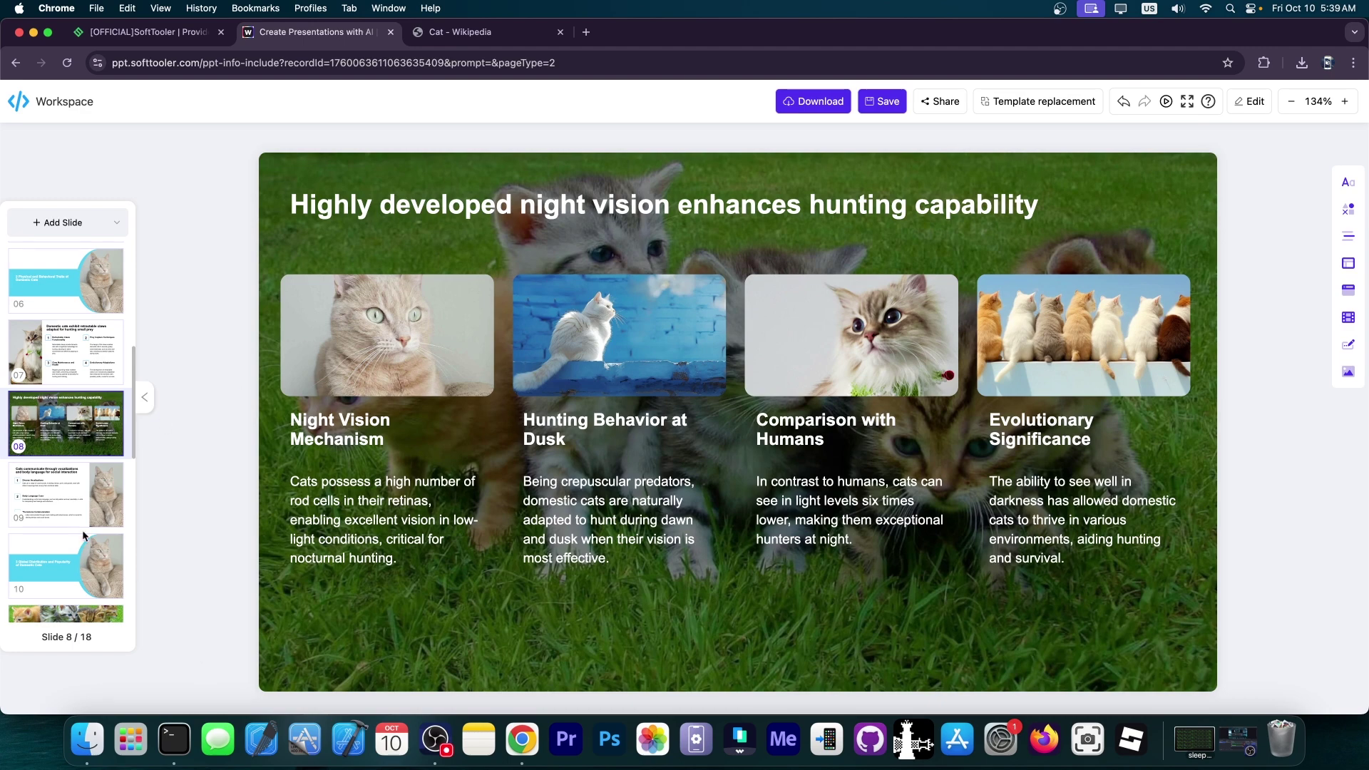
click(72, 506)
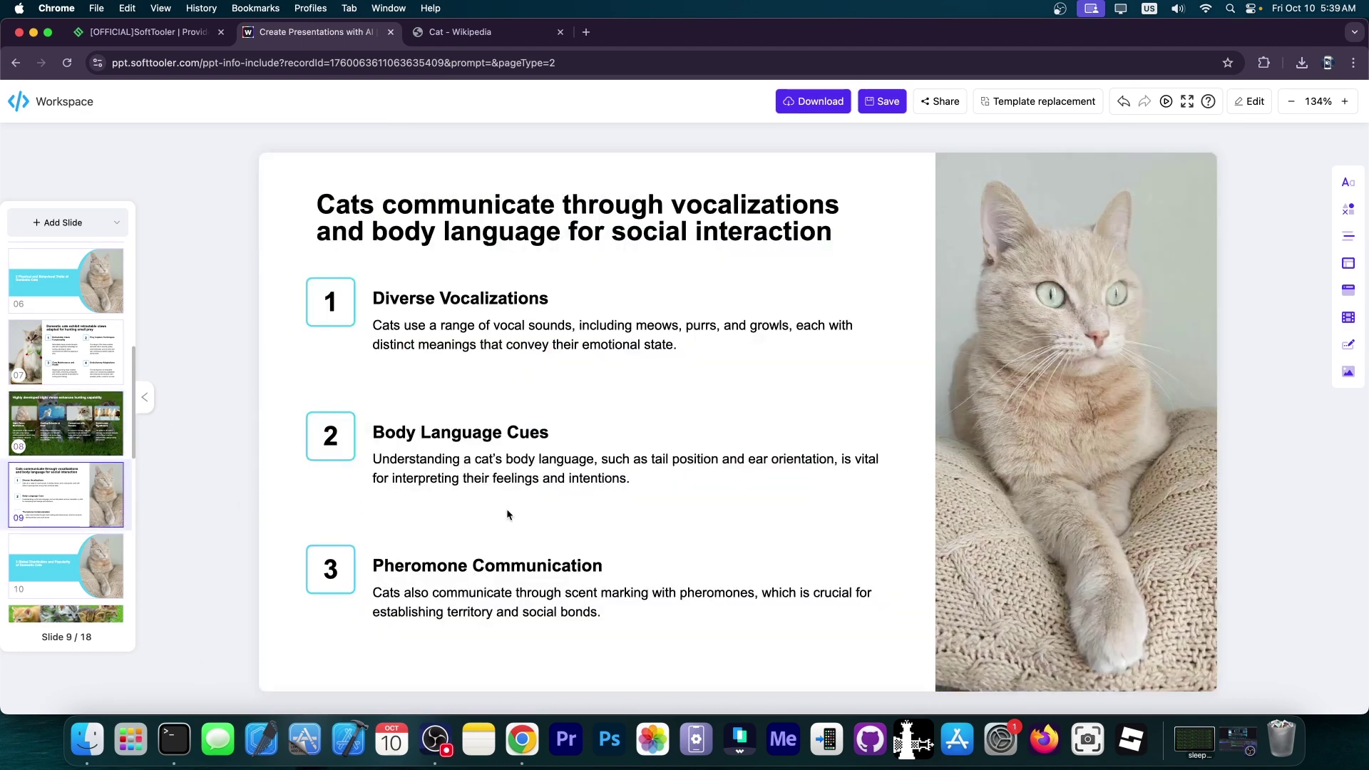
scroll(506, 508, down, 10)
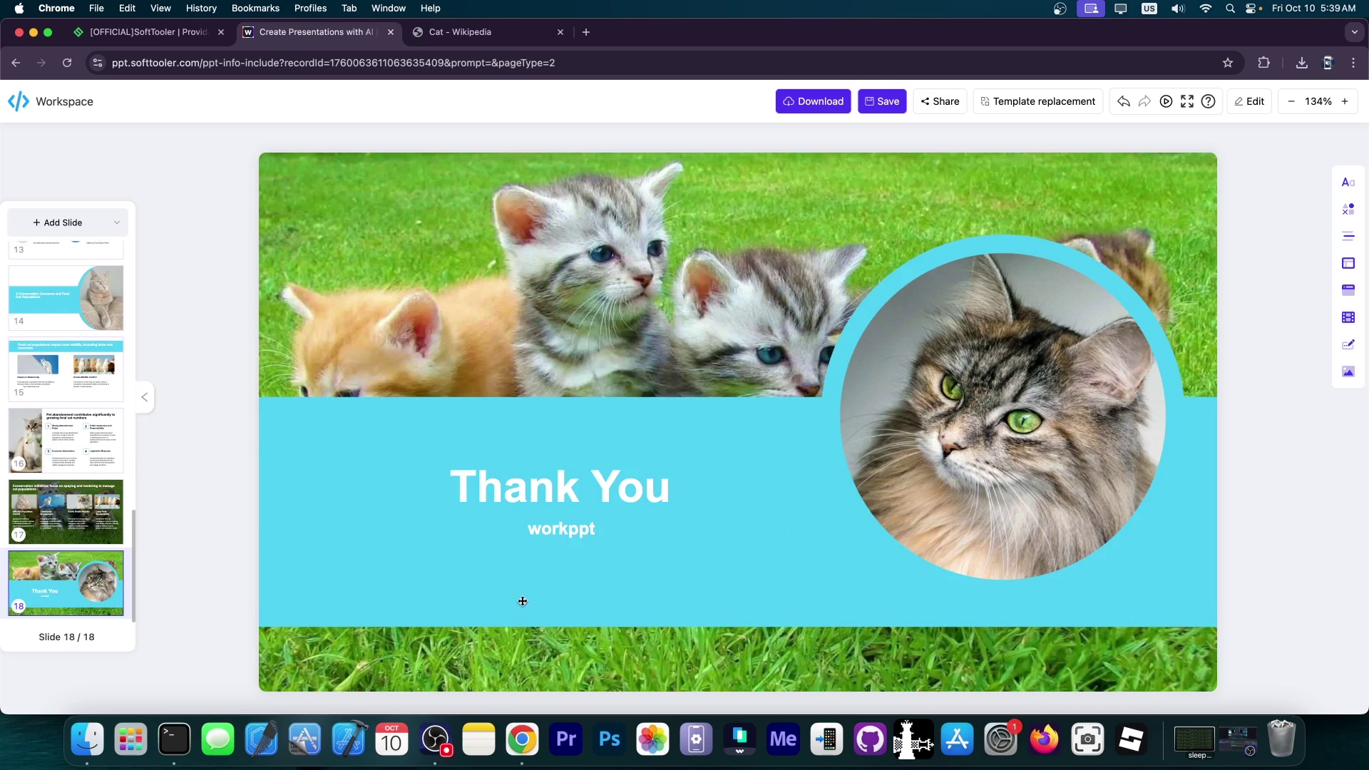
- Replace the 'workppt' subtitle with bold 'Cat VET LLC'
click(563, 538)
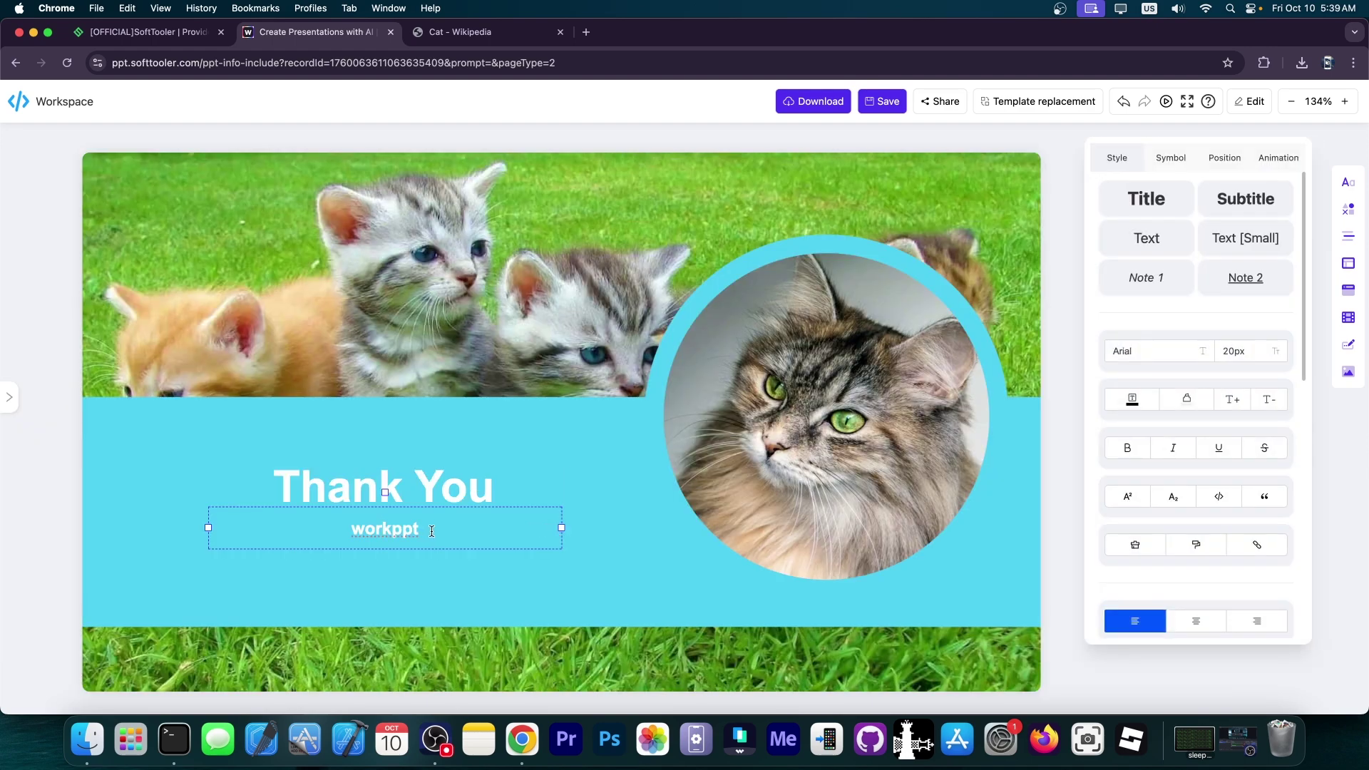
double_click(399, 533)
key(BackSpace)
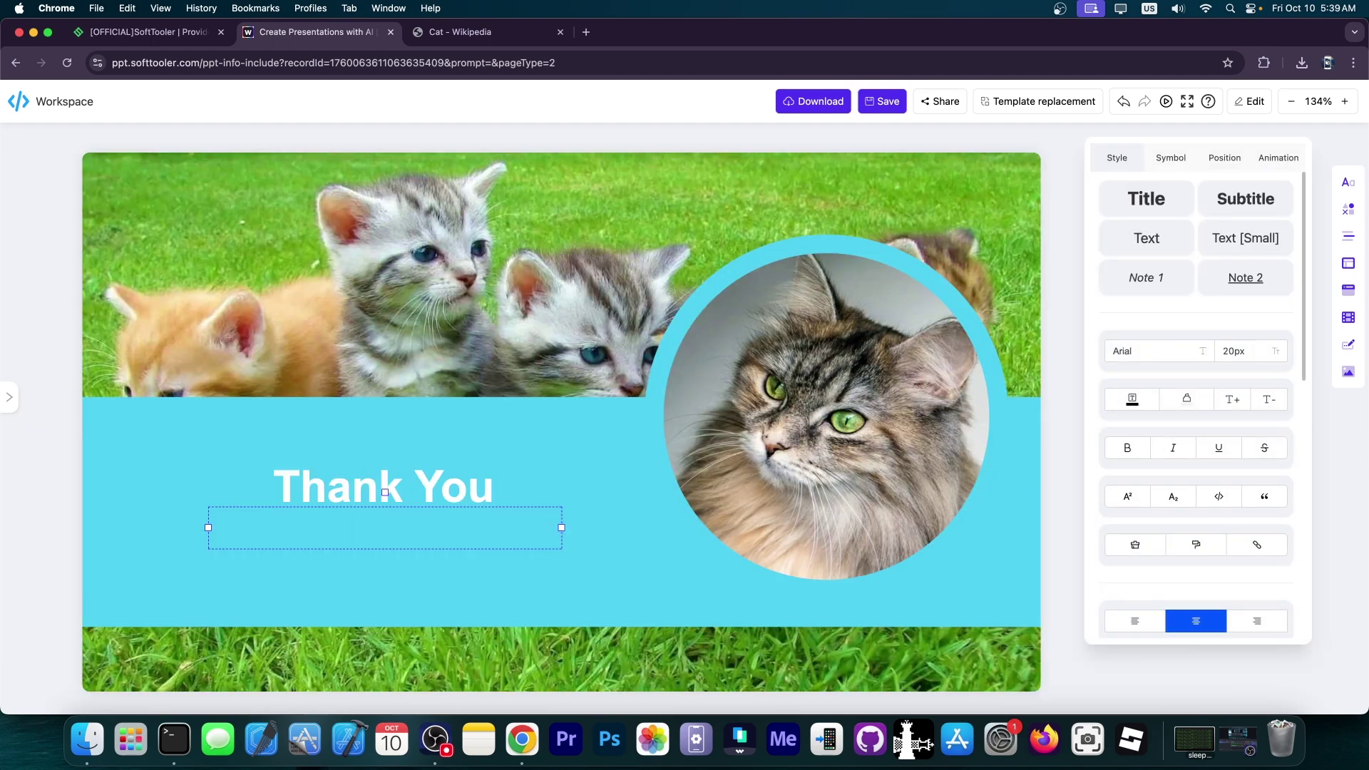
key(super+b)
text(Cat VET LLC)
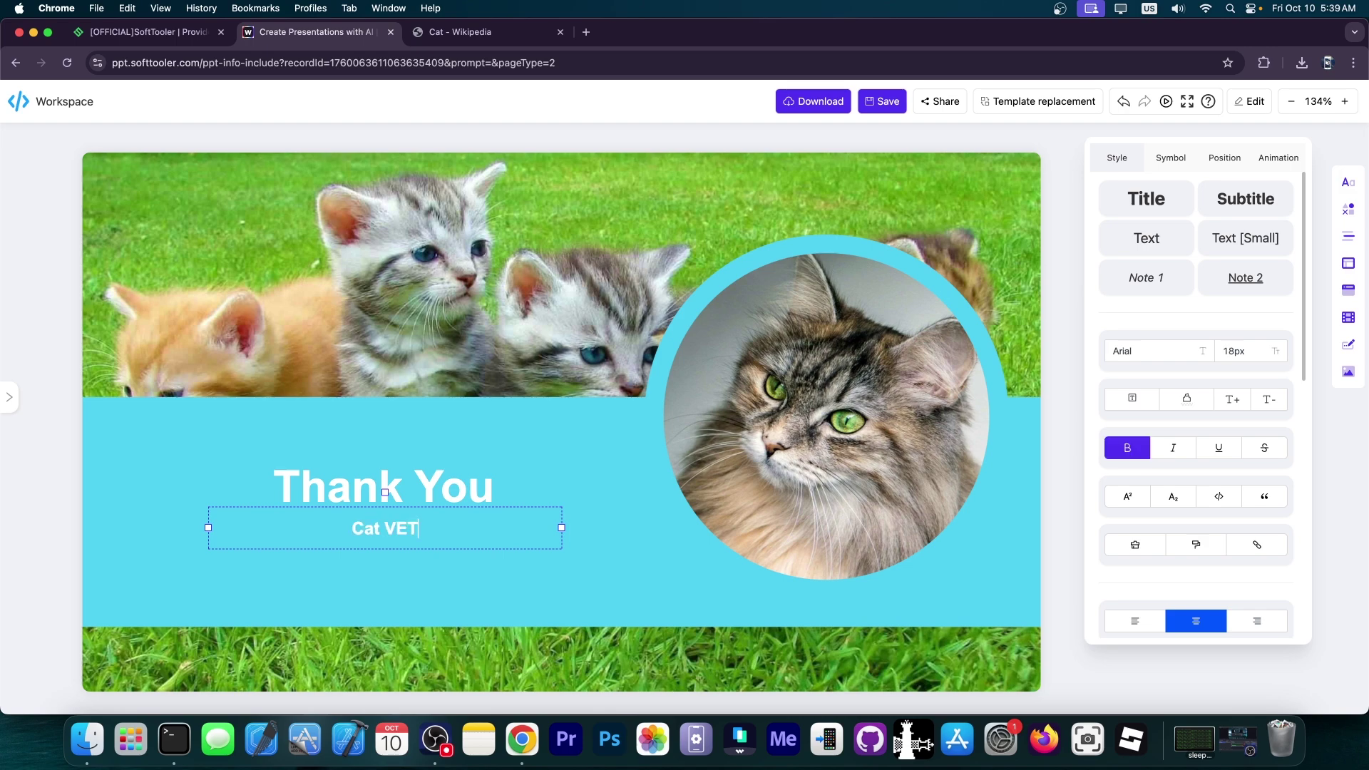
- Nudge the circular cat photo, flip it horizontally, and test sending it backward and forward
click(766, 350)
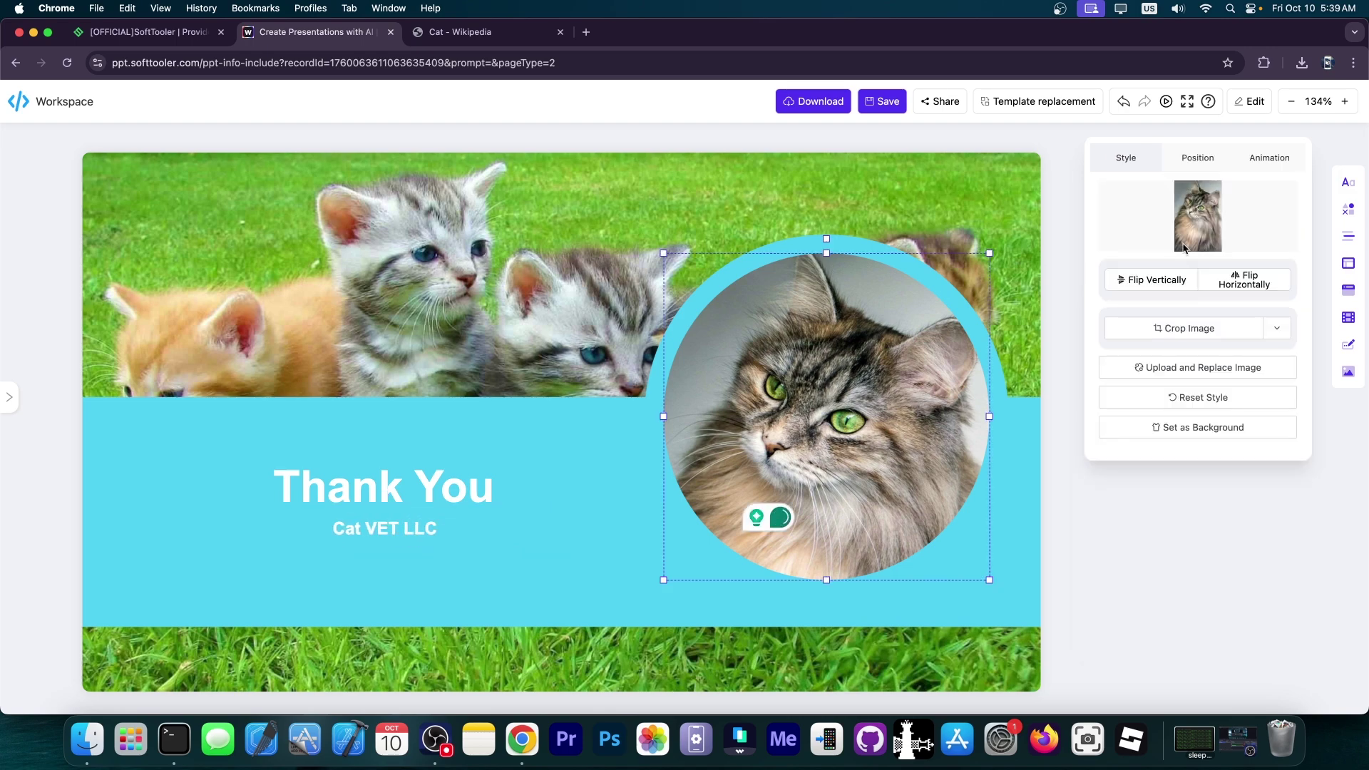
drag(766, 349, 864, 375)
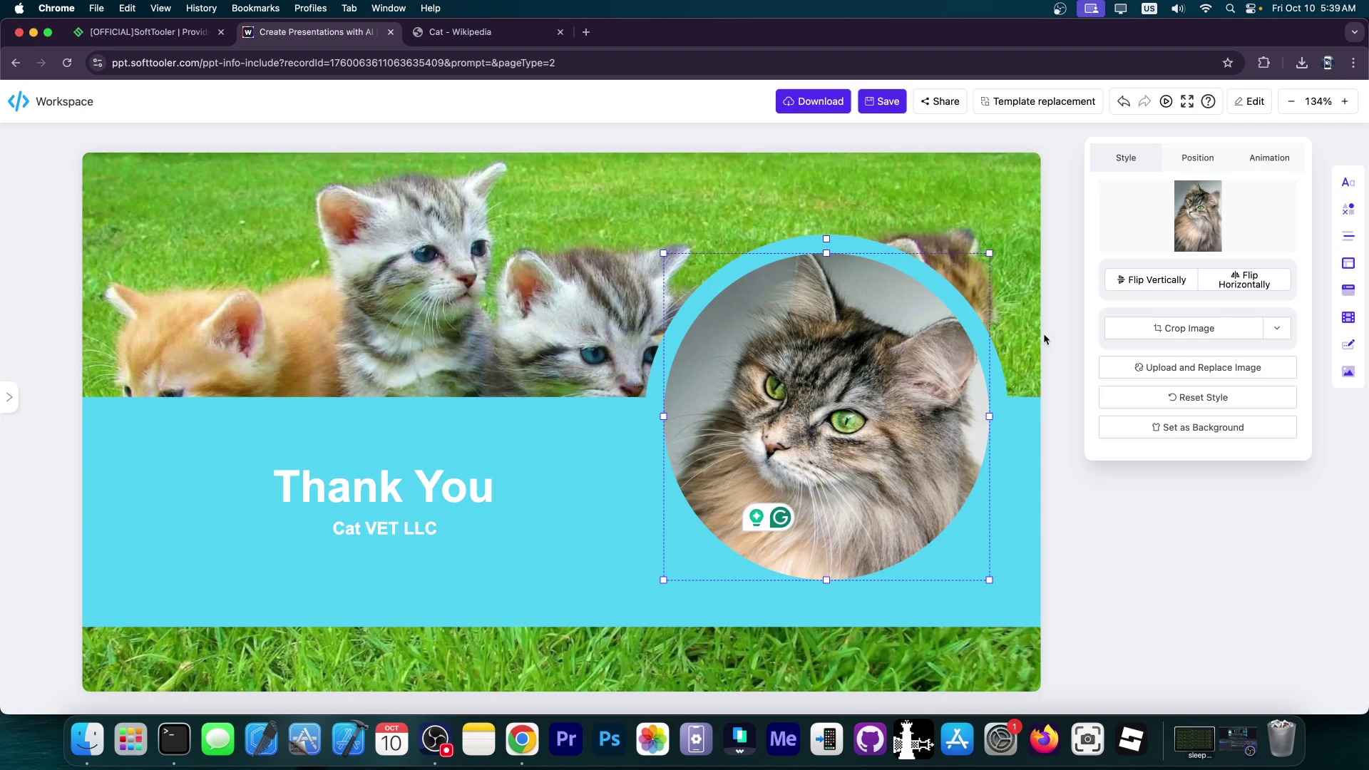
click(1260, 284)
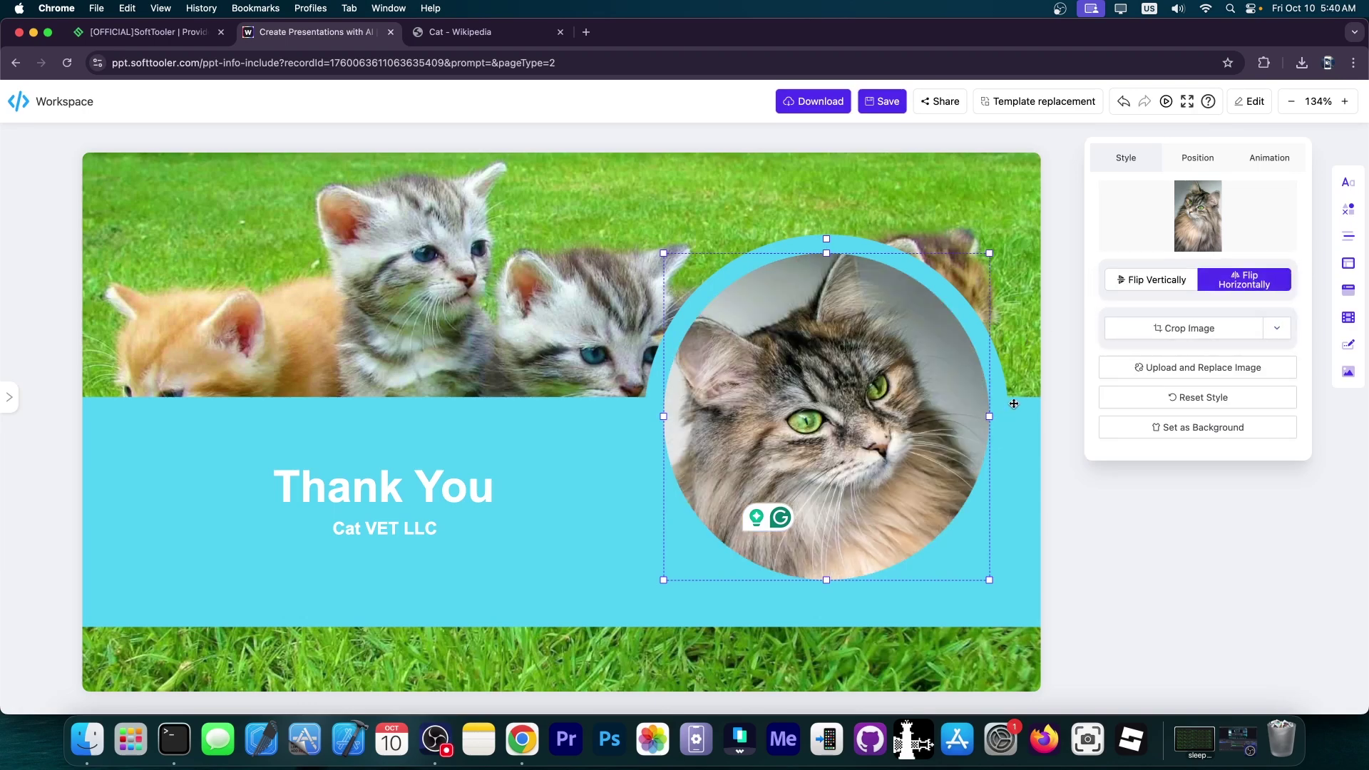
click(1196, 157)
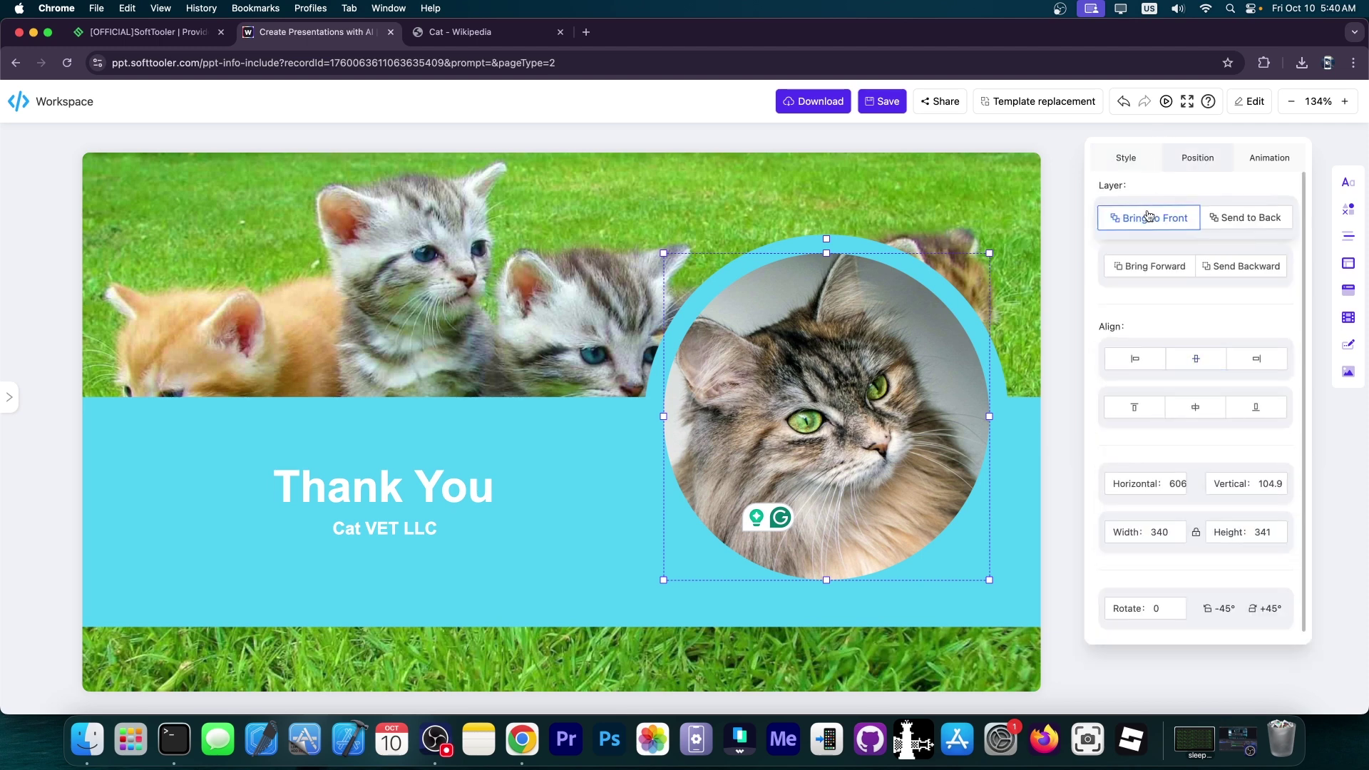
click(1242, 275)
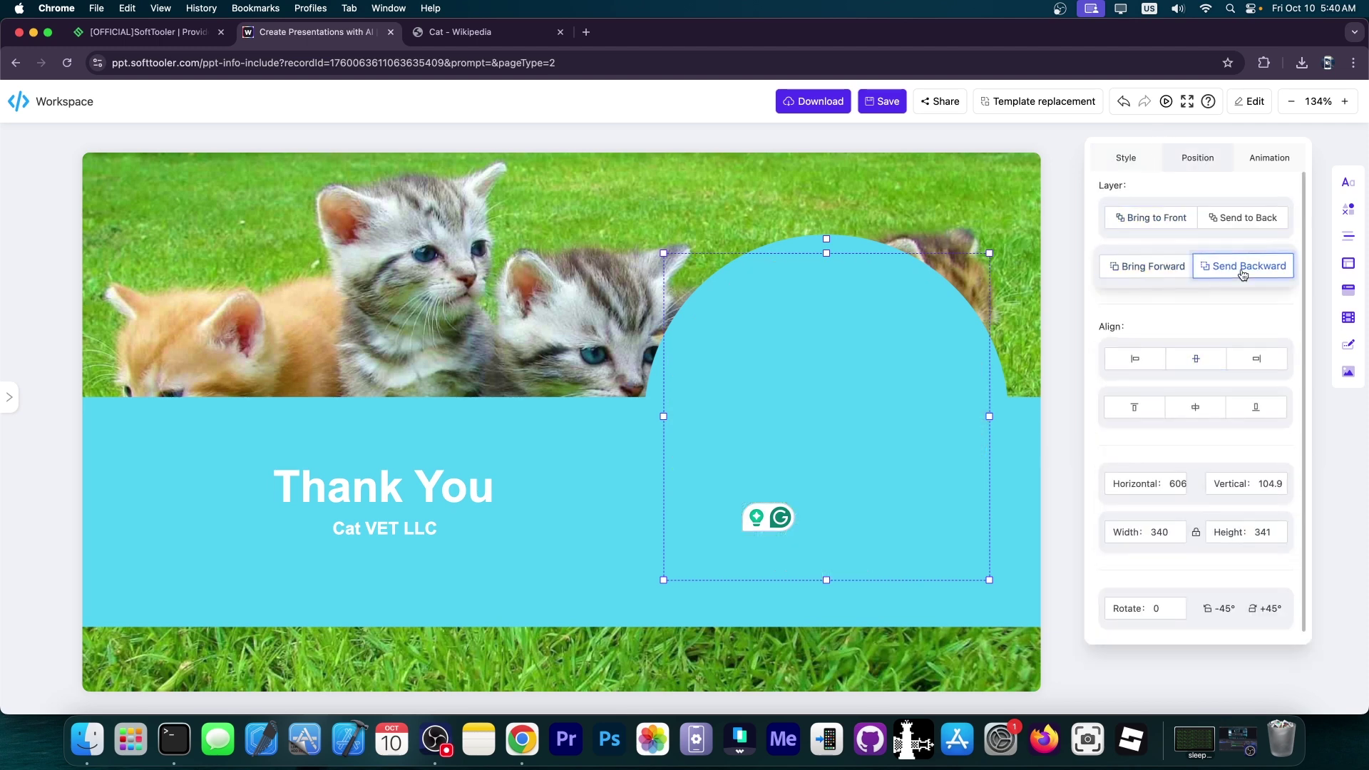
click(1156, 221)
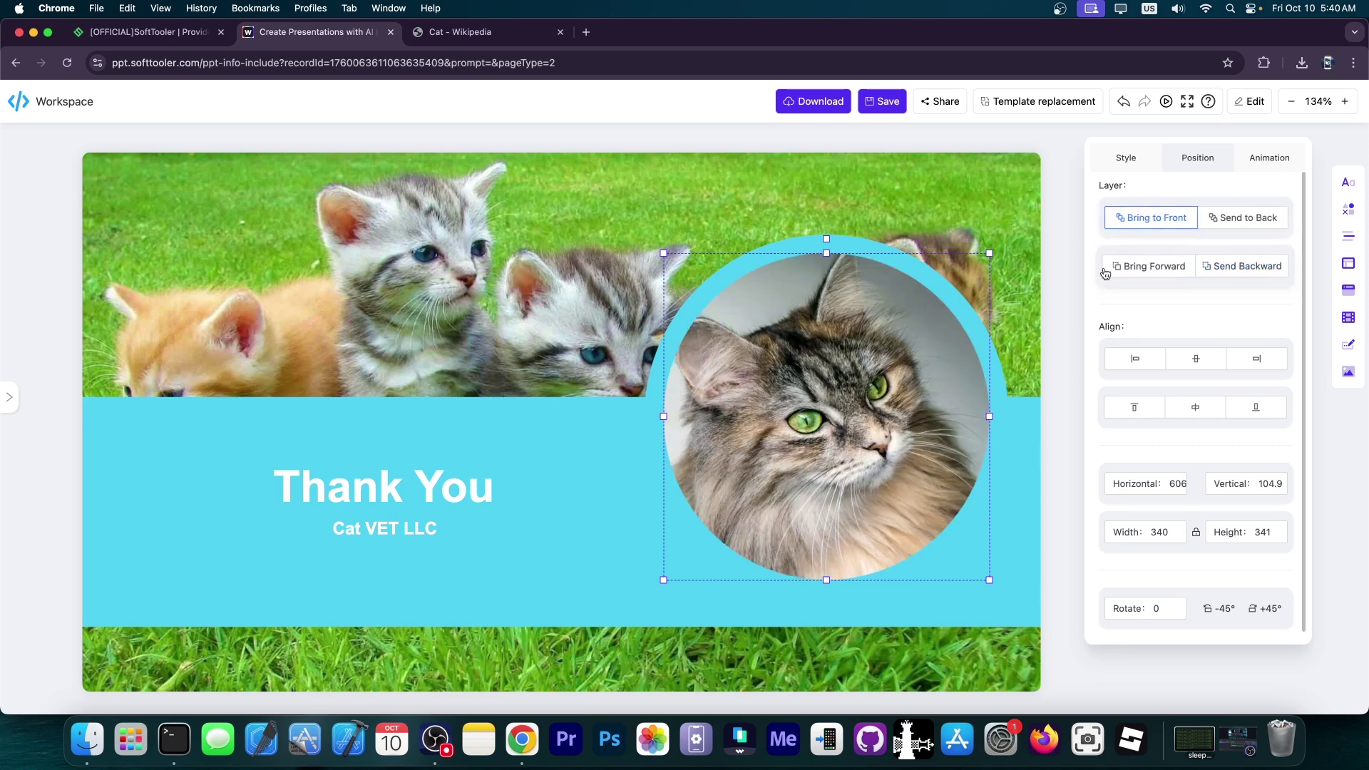
click(1270, 158)
click(1191, 193)
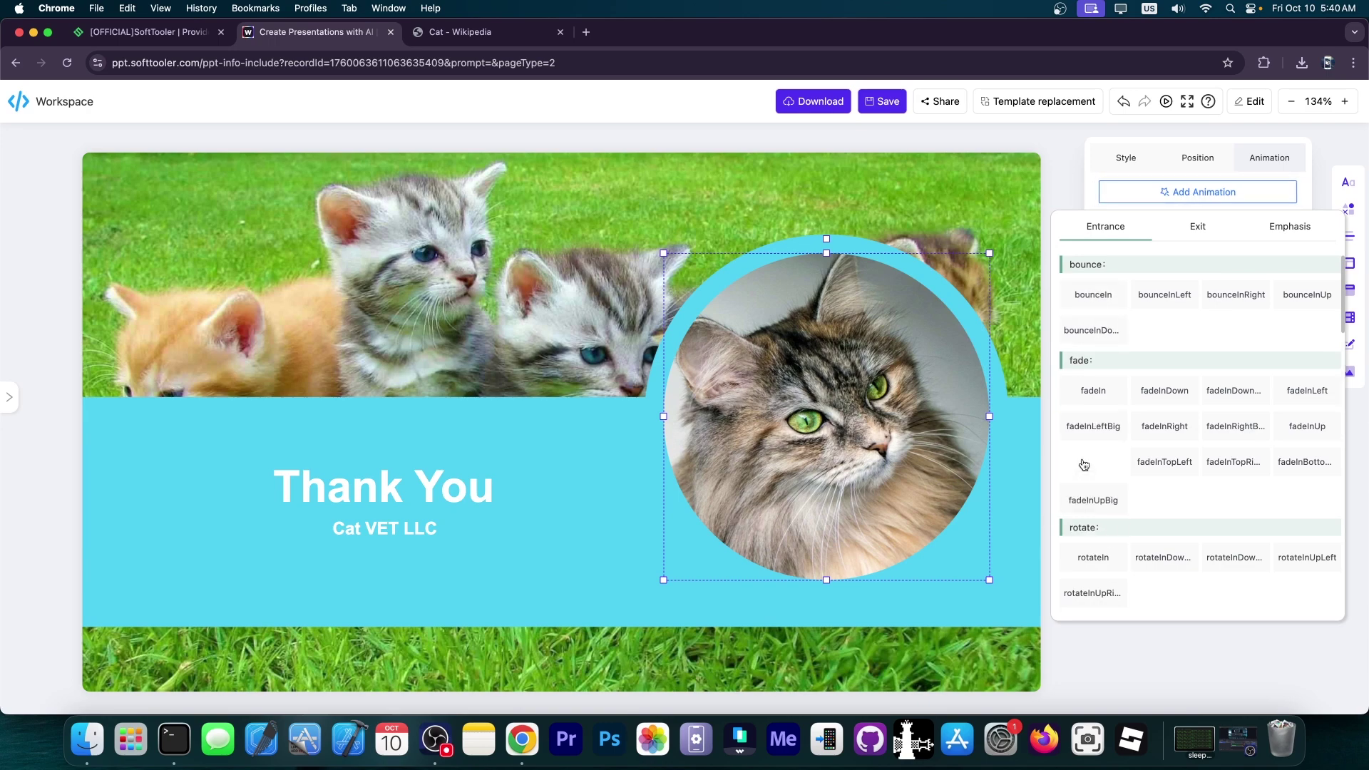
click(1080, 462)
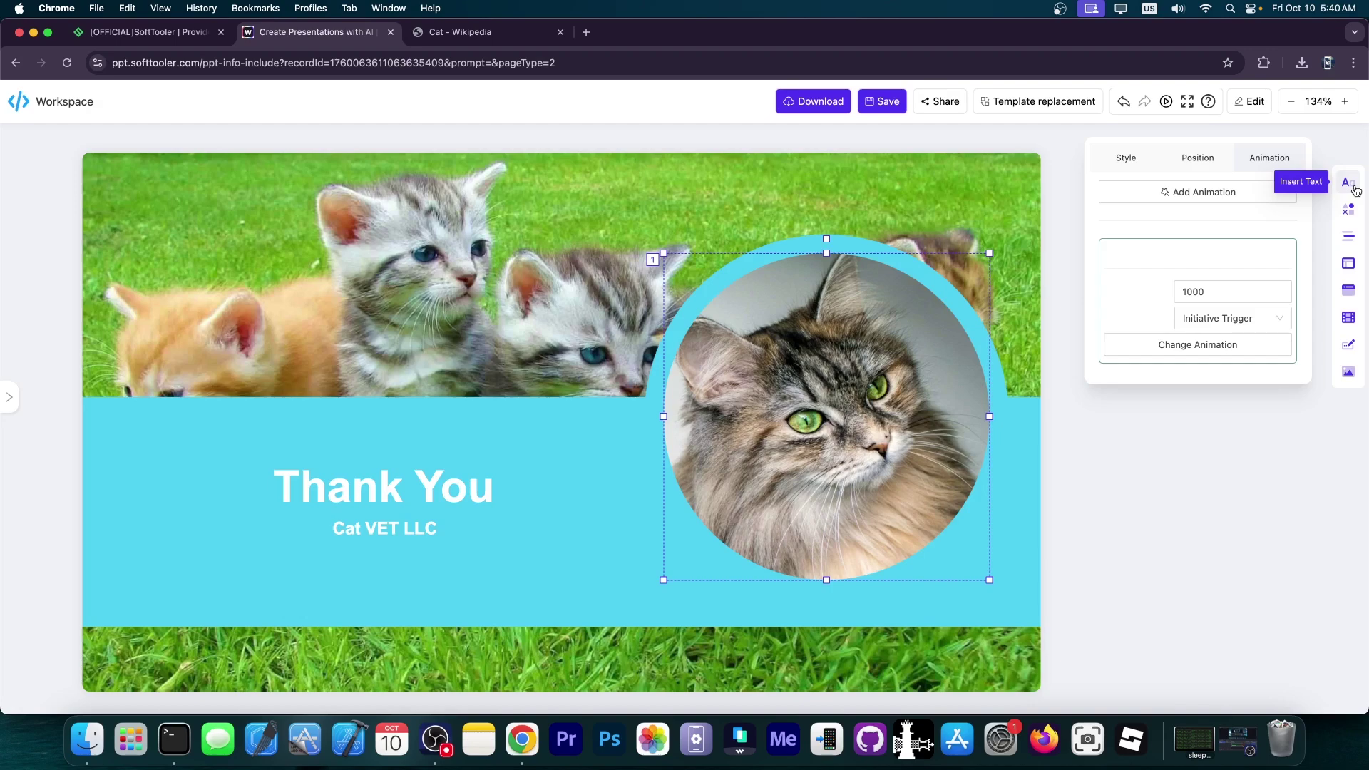
click(1350, 213)
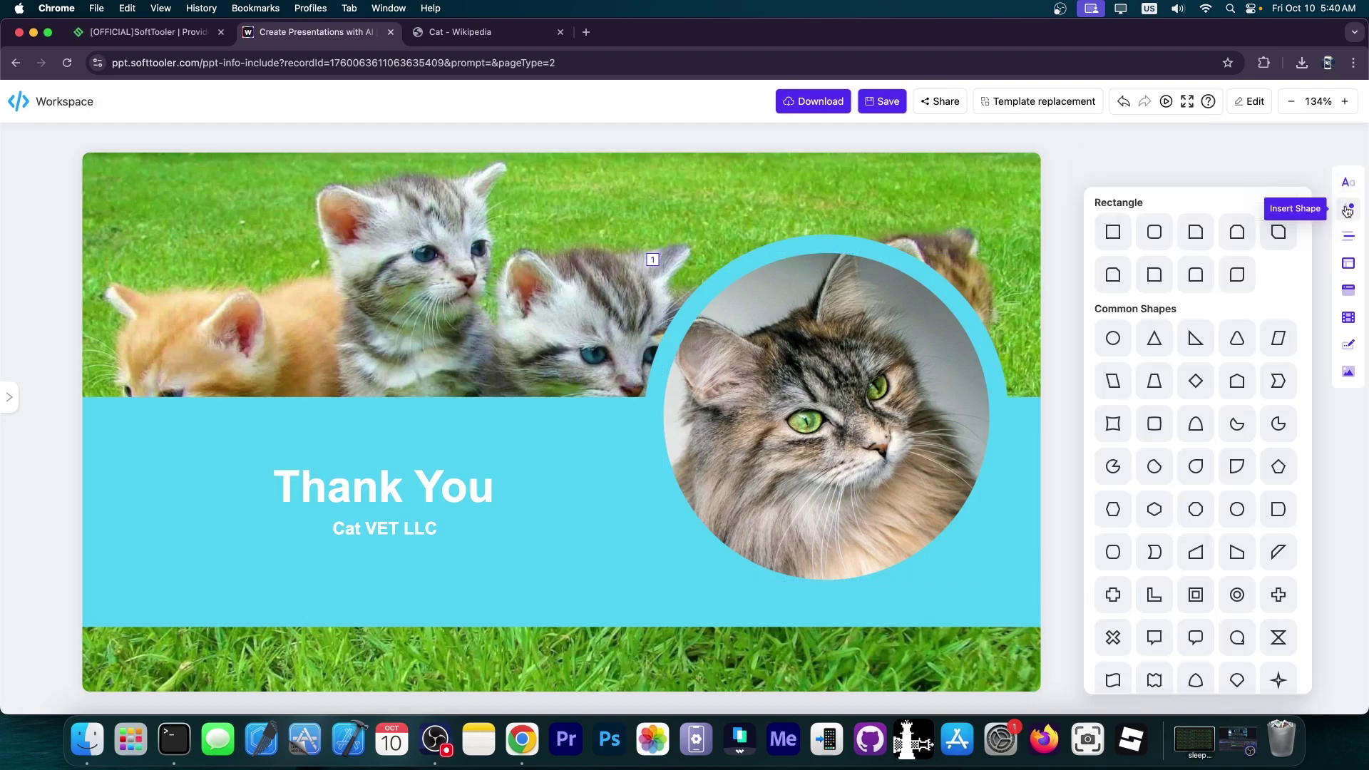
scroll(1241, 531, down, 4)
scroll(1241, 531, down, 10)
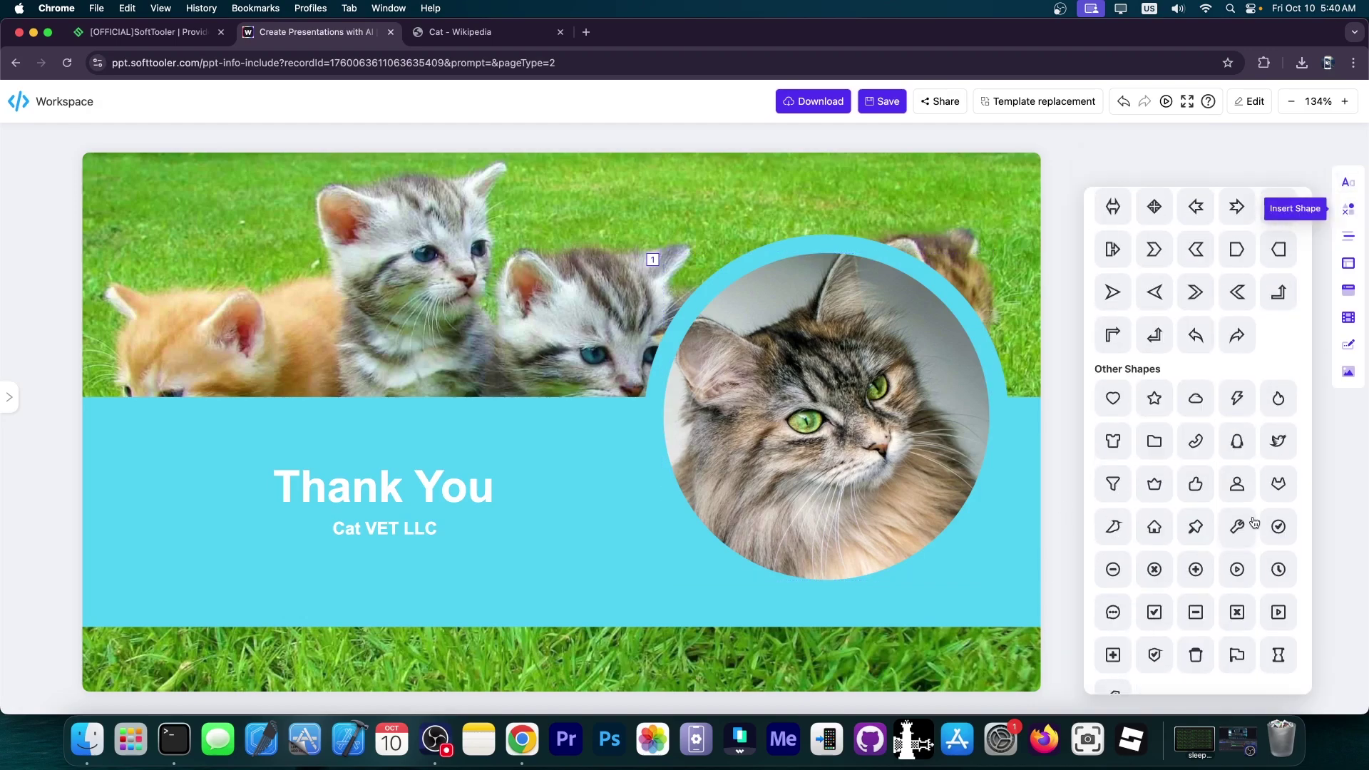
scroll(1142, 335, down, 1)
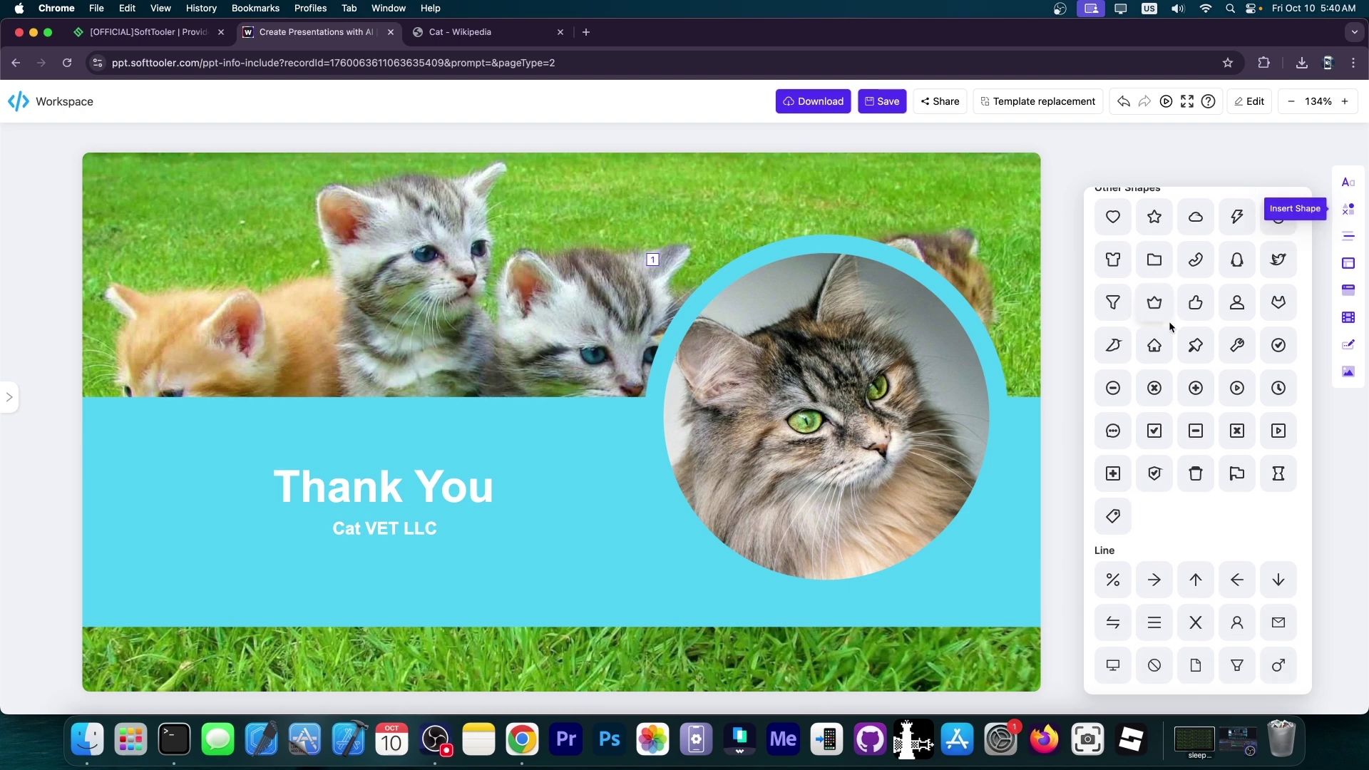
click(1115, 265)
click(287, 471)
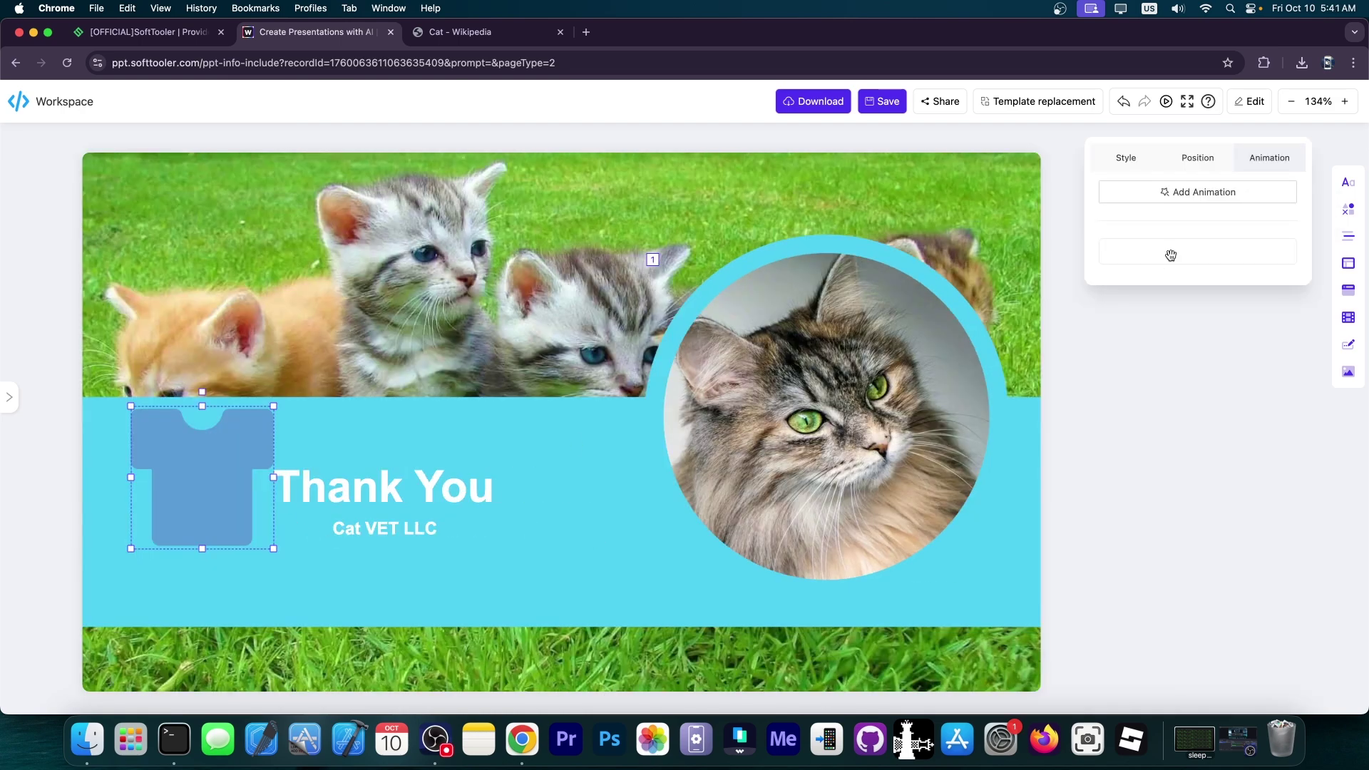
key(BackSpace)
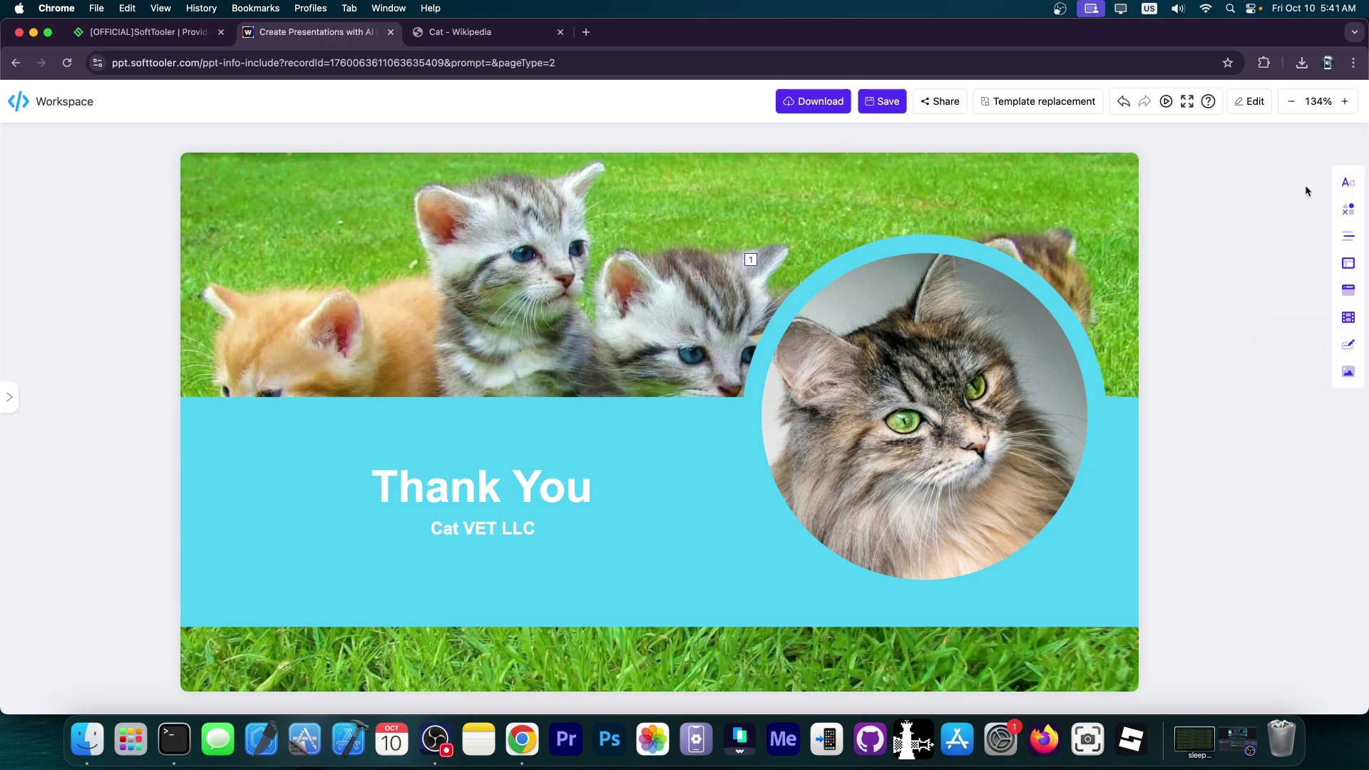
click(1290, 101)
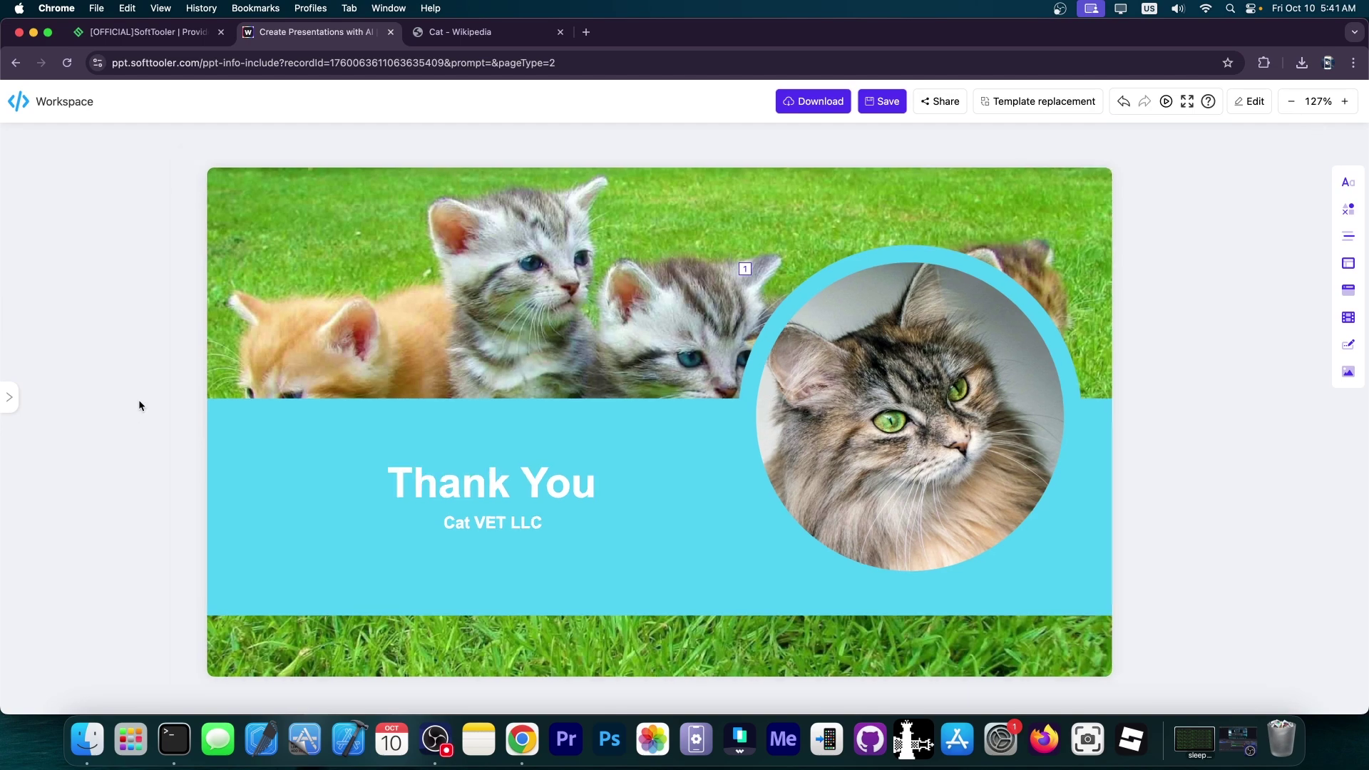
- On slide 4, append 'This is some more info!' to the Neolithic Settlements paragraph
click(13, 403)
click(80, 467)
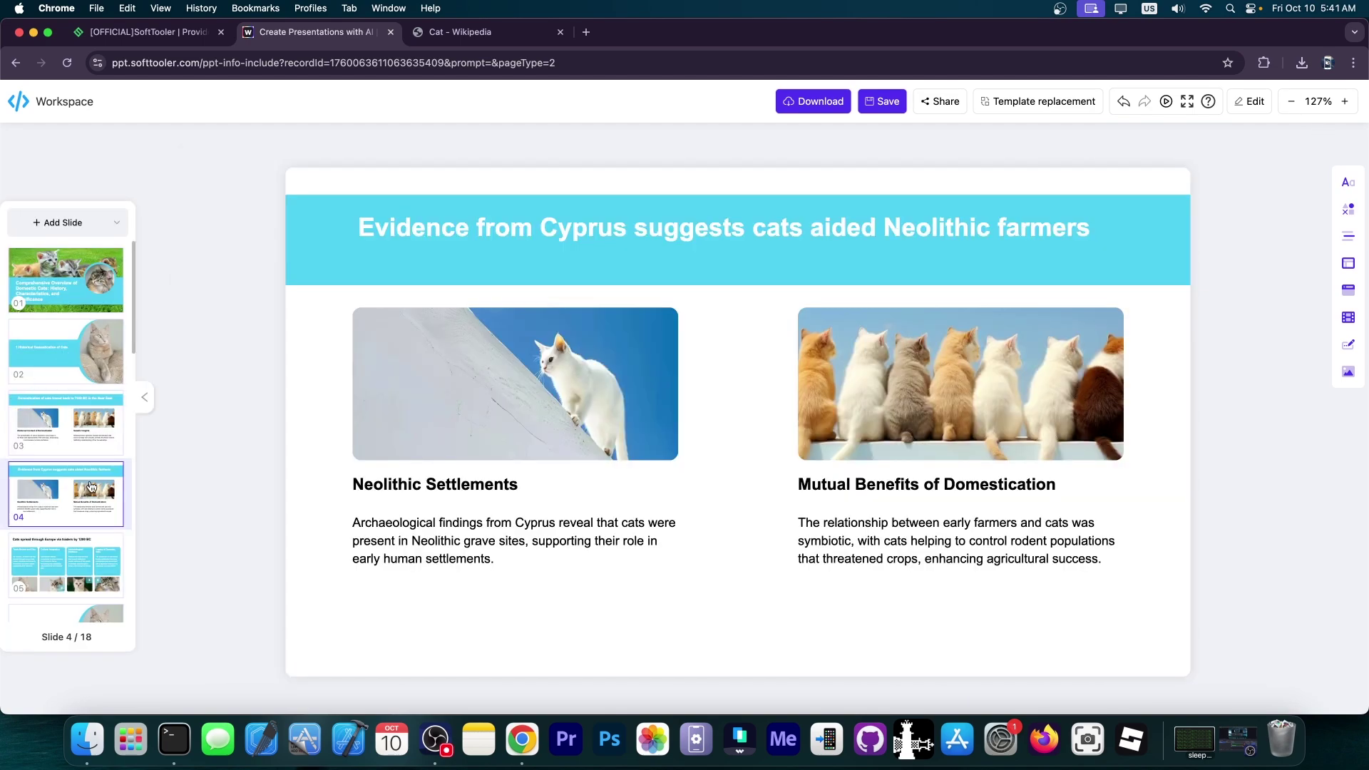
click(64, 530)
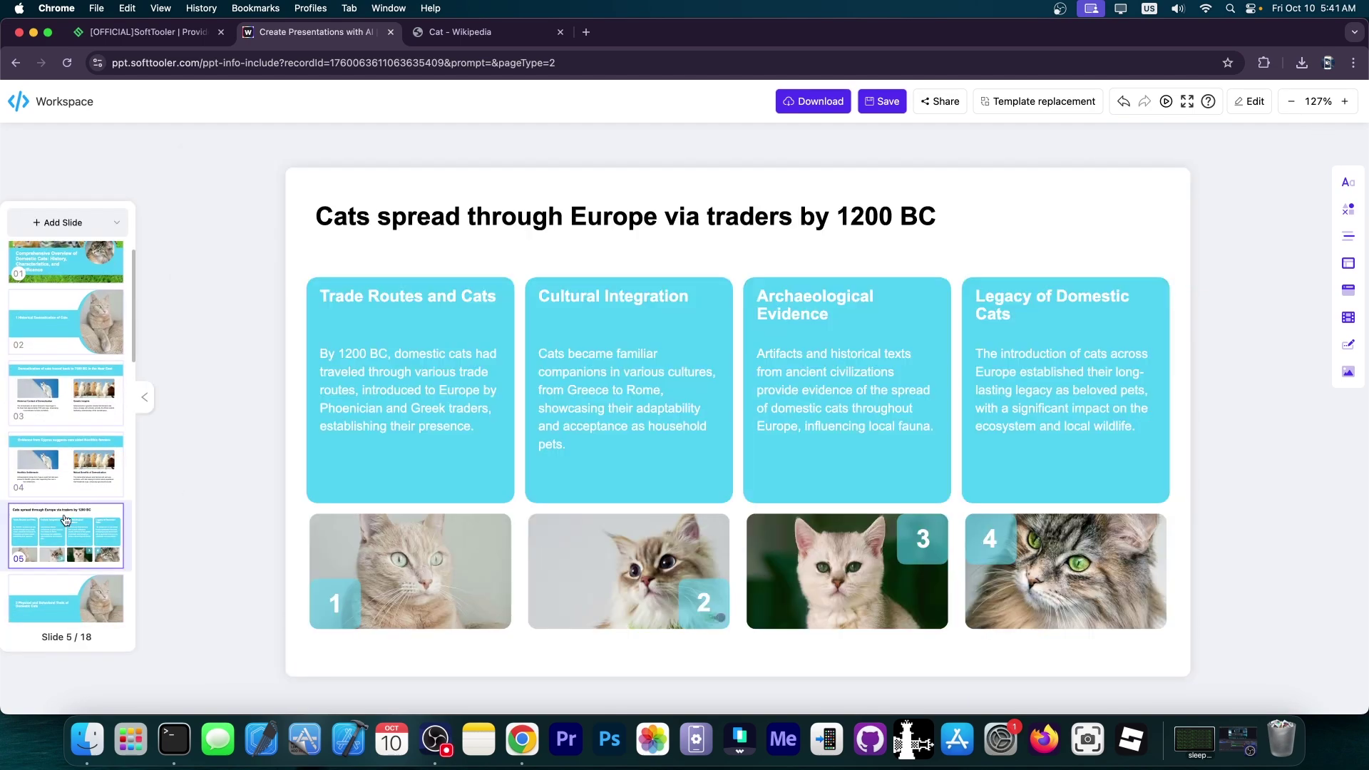
click(84, 471)
click(431, 534)
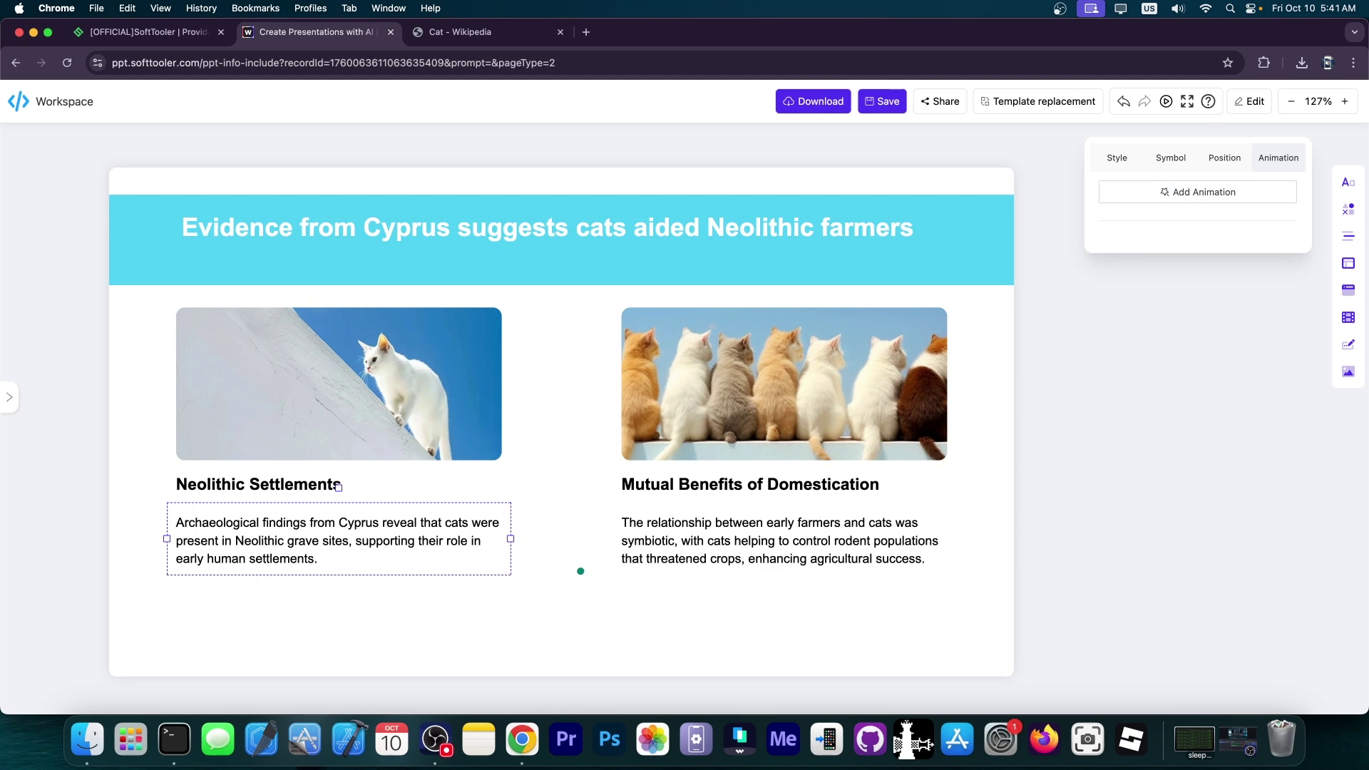
text(This is some more info!)
- Check the added sentence, then close the slide thumbnail list
click(464, 624)
click(324, 560)
drag(328, 558, 437, 563)
click(435, 574)
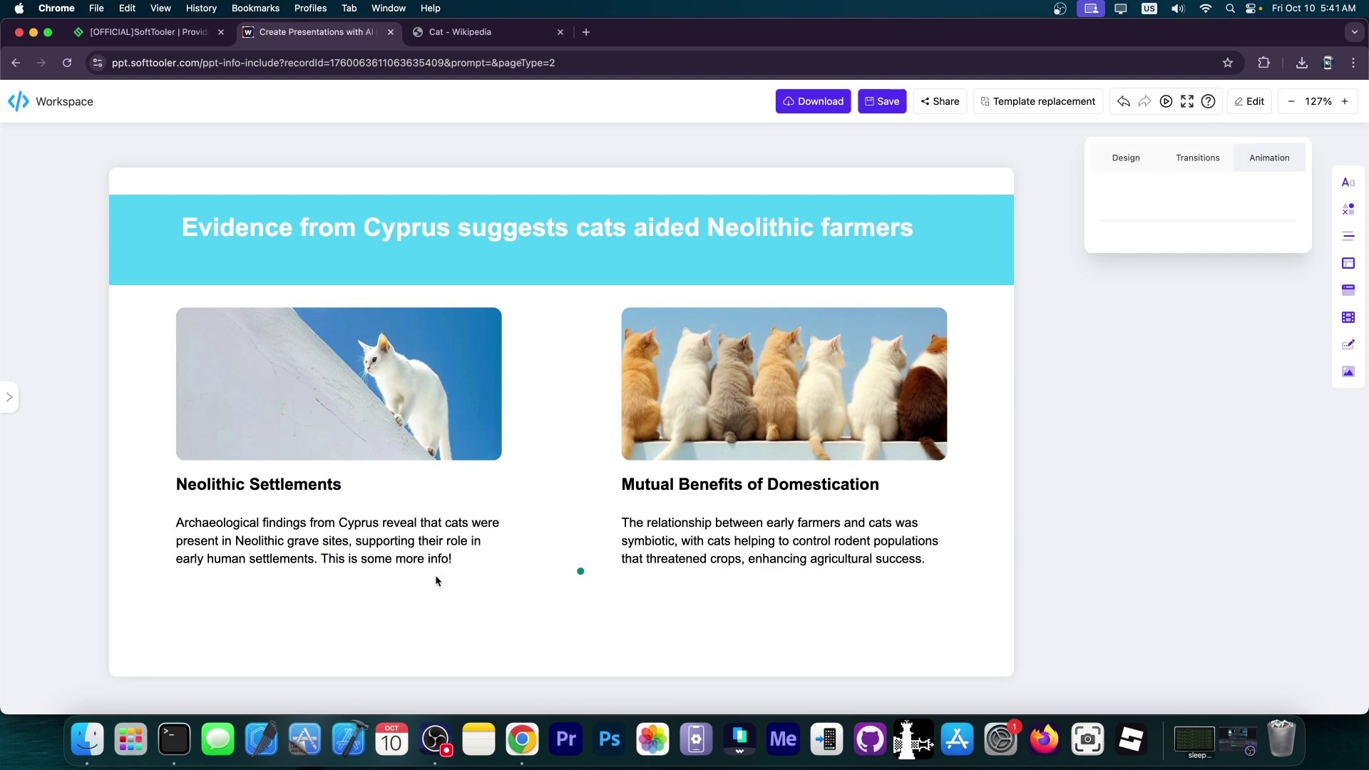
click(8, 397)
scroll(75, 366, down, 2)
click(75, 365)
- Add a new slide with the kitten-banner three-box layout
click(8, 398)
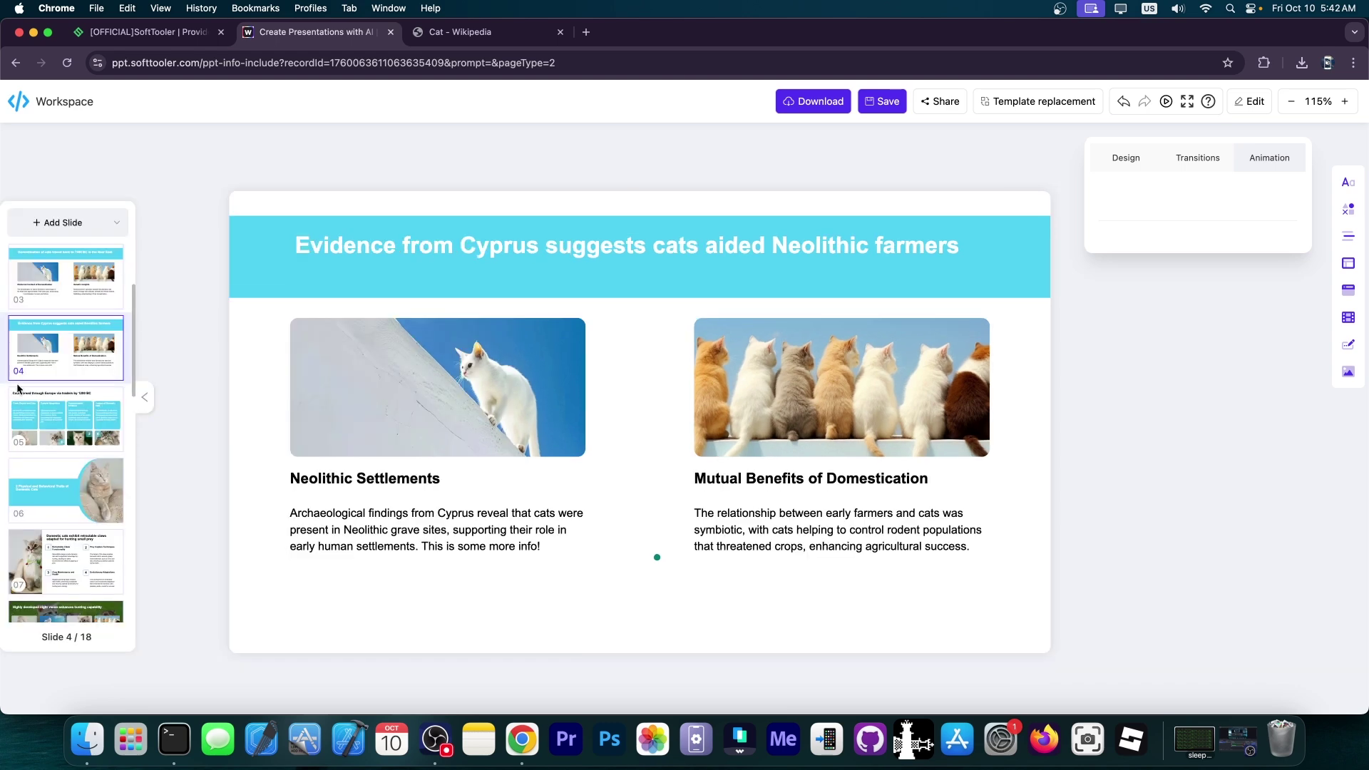
click(74, 223)
scroll(310, 410, down, 5)
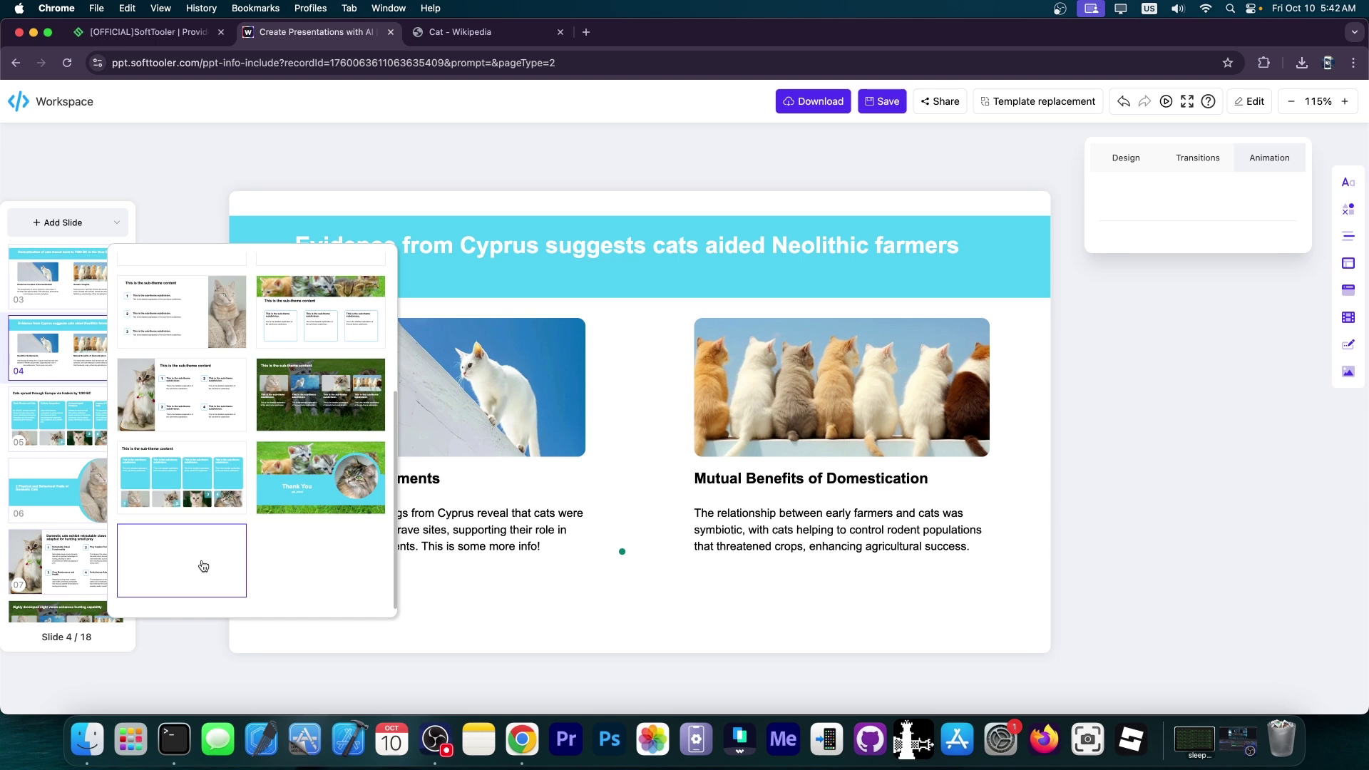
scroll(214, 559, up, 3)
click(315, 446)
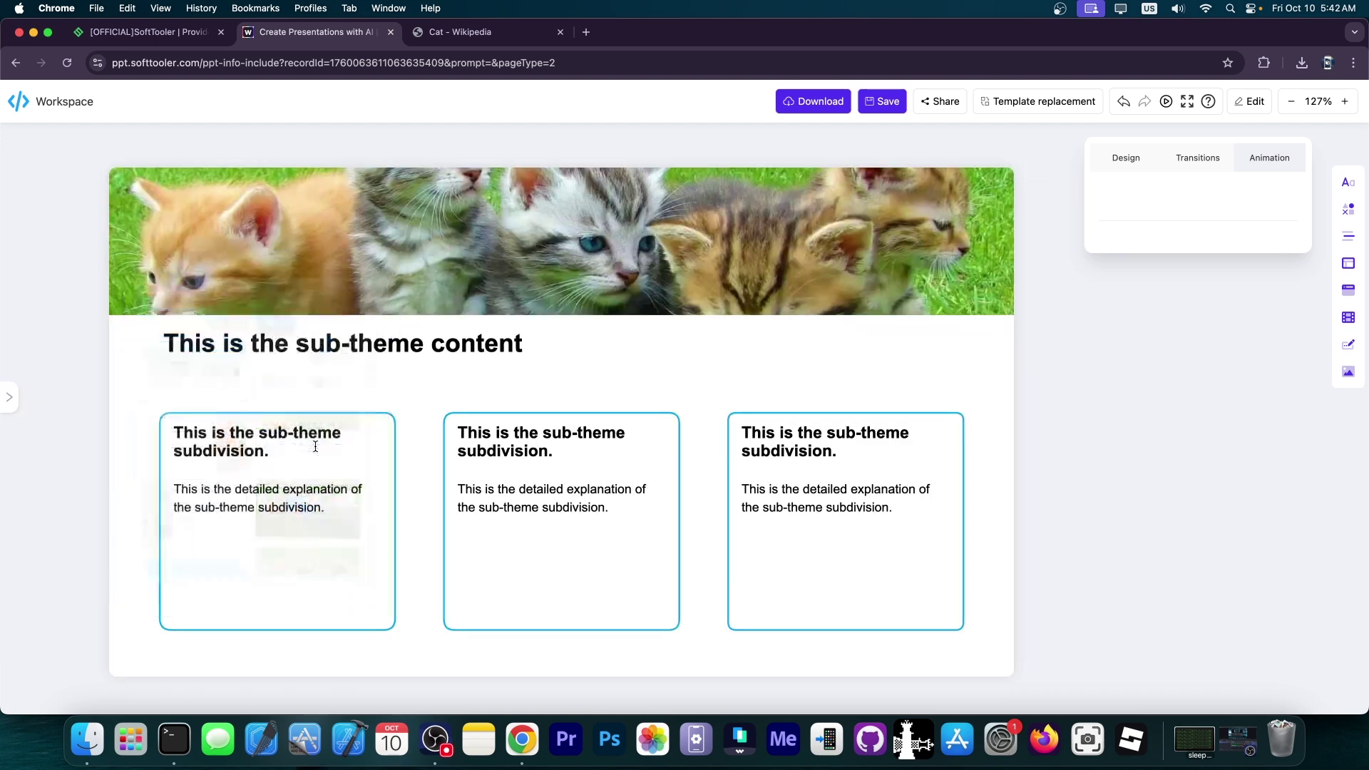
- Delete the three boxes and their headings from the new slide
click(314, 500)
click(278, 545)
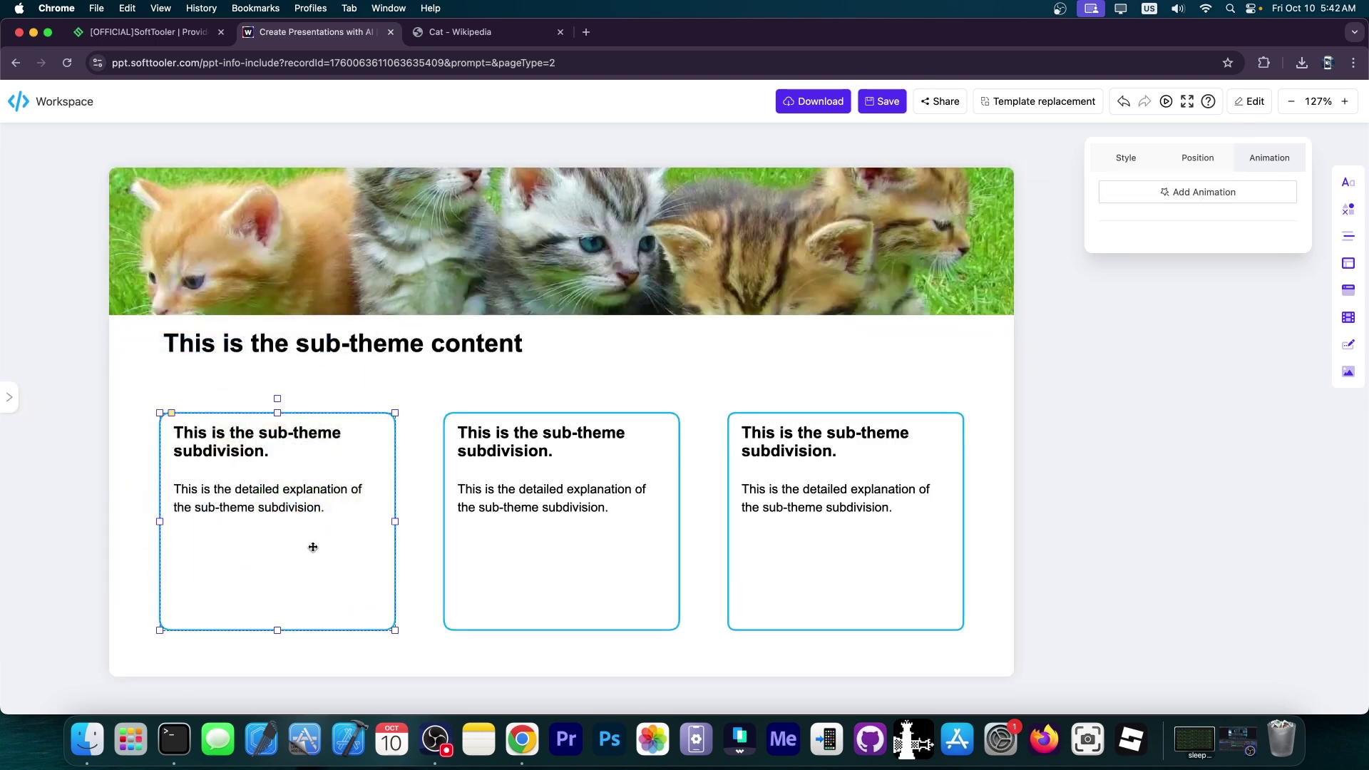
key(Delete)
click(547, 560)
key(Delete)
click(788, 544)
key(Delete)
- Move the leftover explanation text under the title and widen it to one line
click(298, 490)
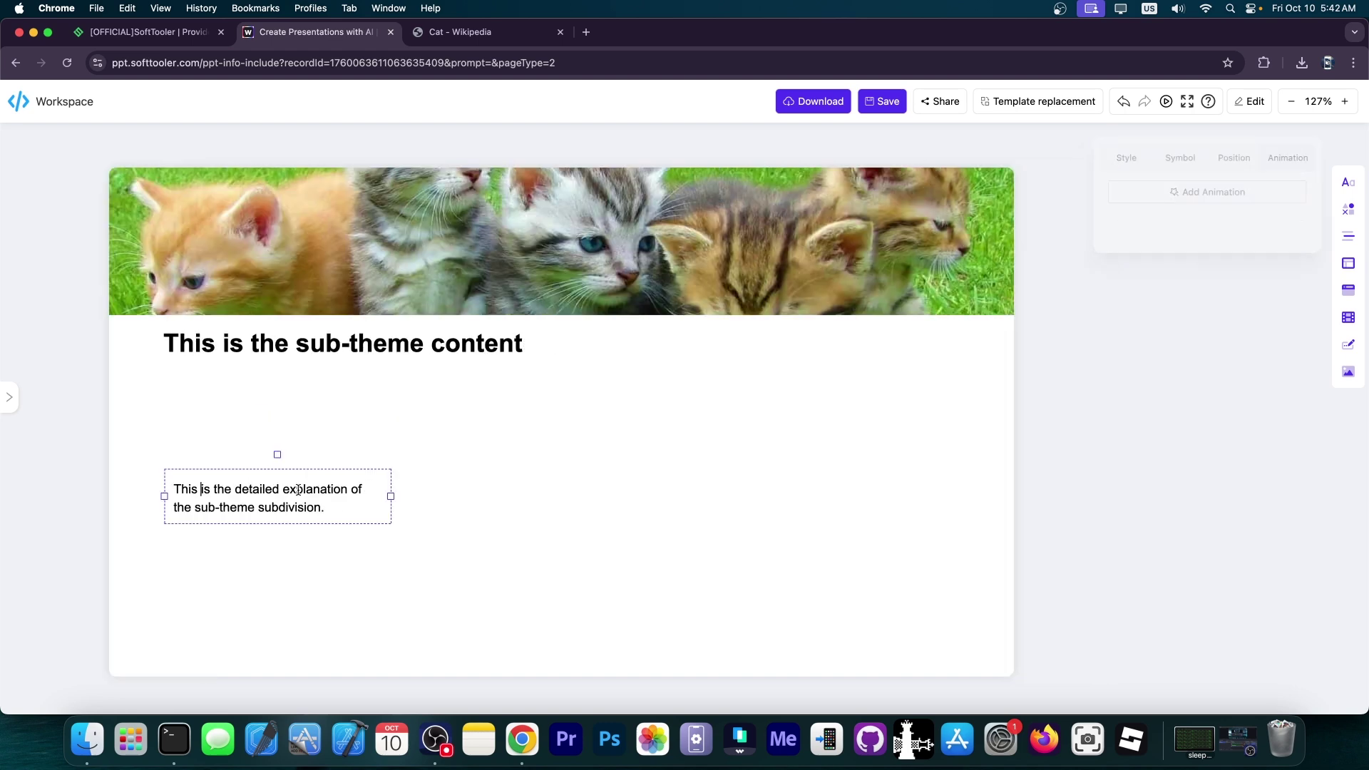
drag(234, 472, 224, 368)
drag(379, 393, 964, 419)
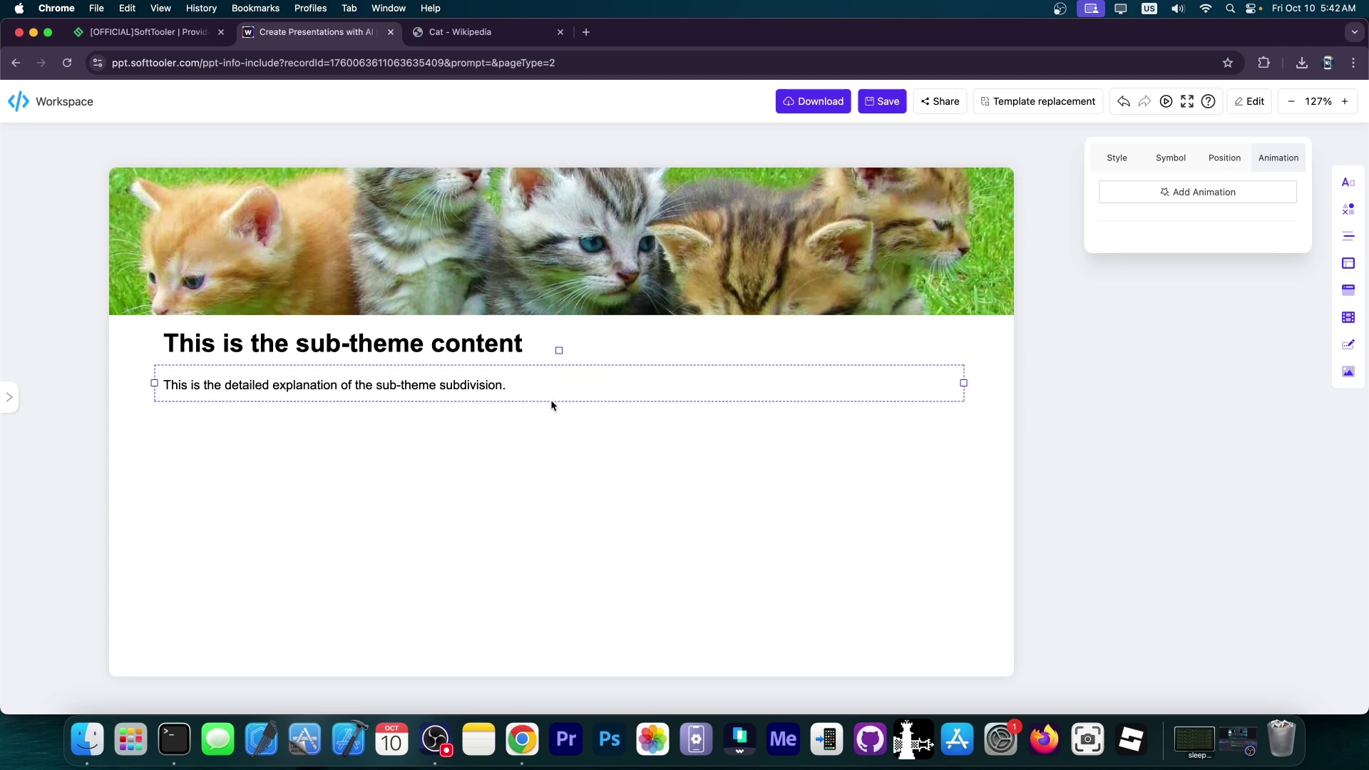
- Retitle the slide 'This is a slide about cats!'
triple_click(277, 337)
text(This)
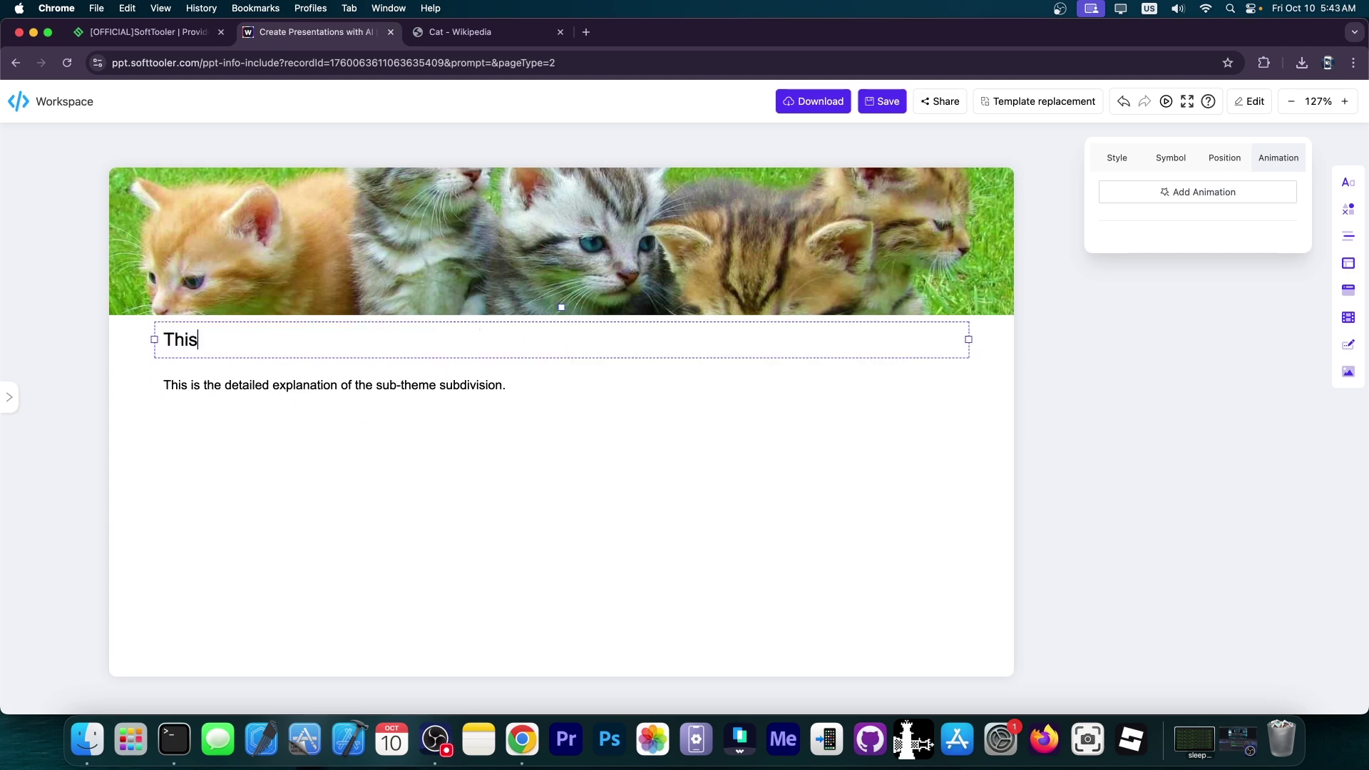
text( is a slide about cats!)
click(561, 596)
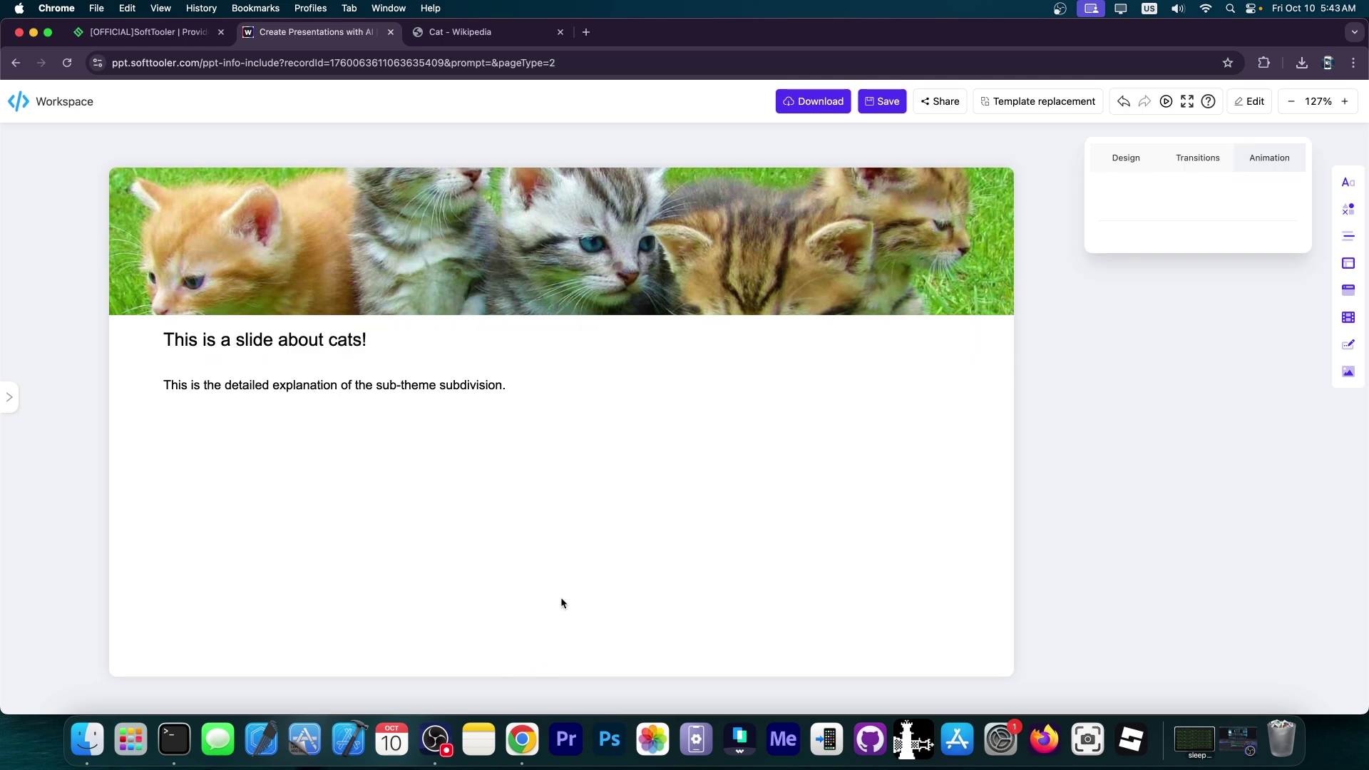
- Style the title as Text [Small], left-aligned, bold, in the PingFang font
click(240, 344)
click(1118, 159)
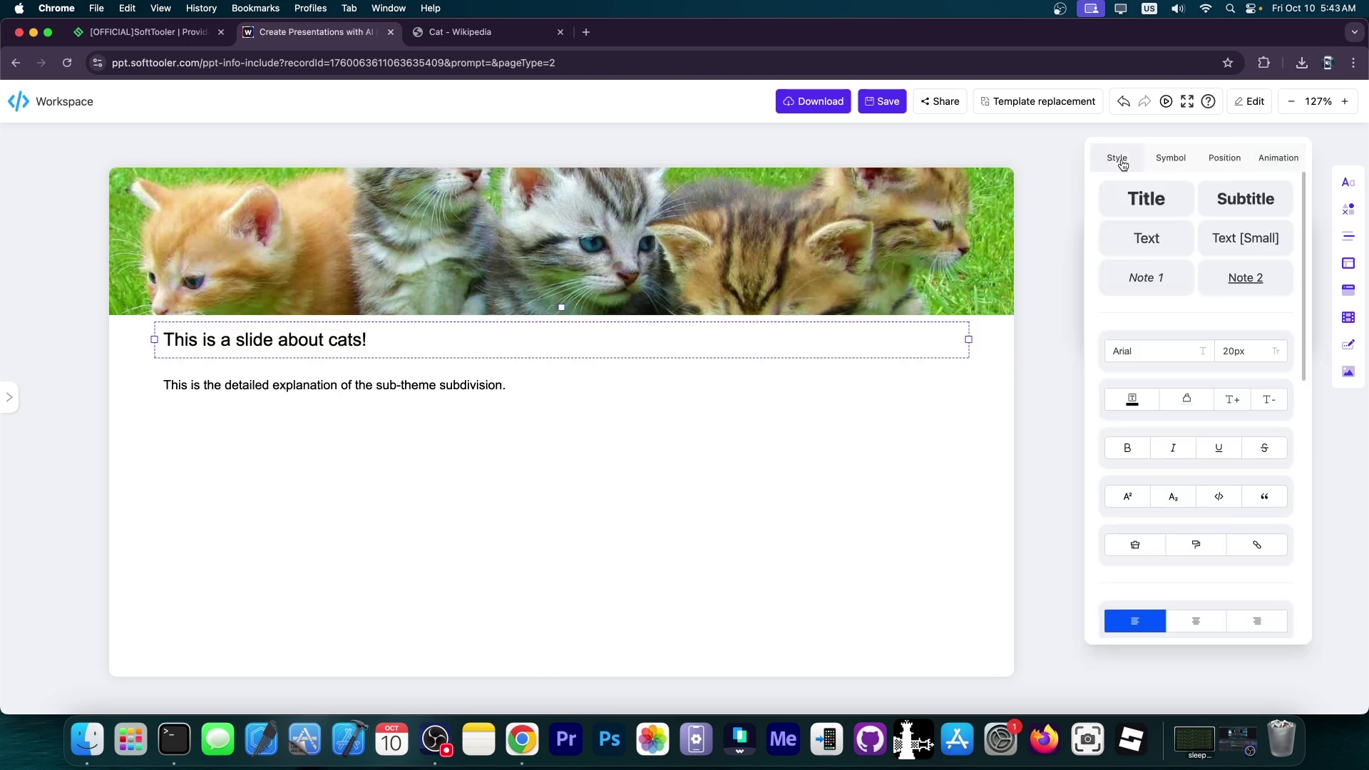
click(1146, 207)
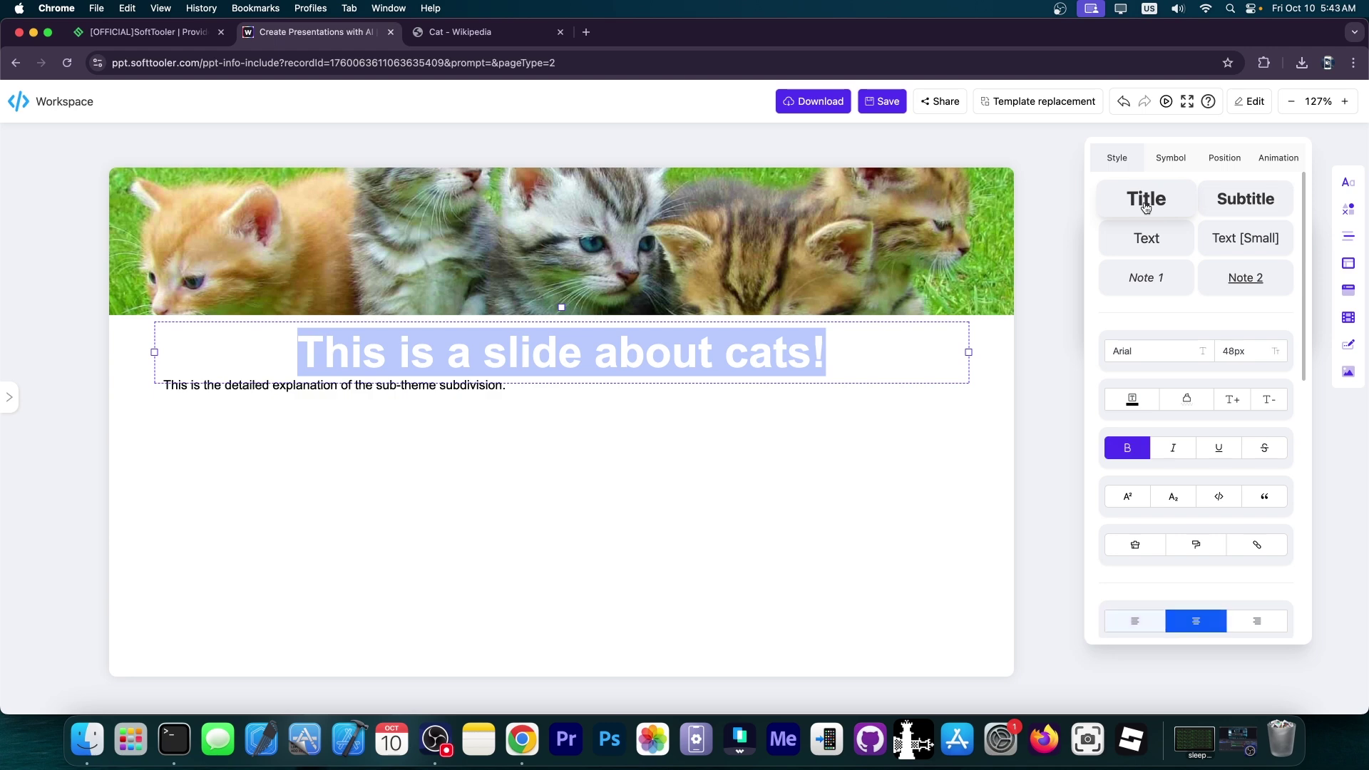
click(1234, 248)
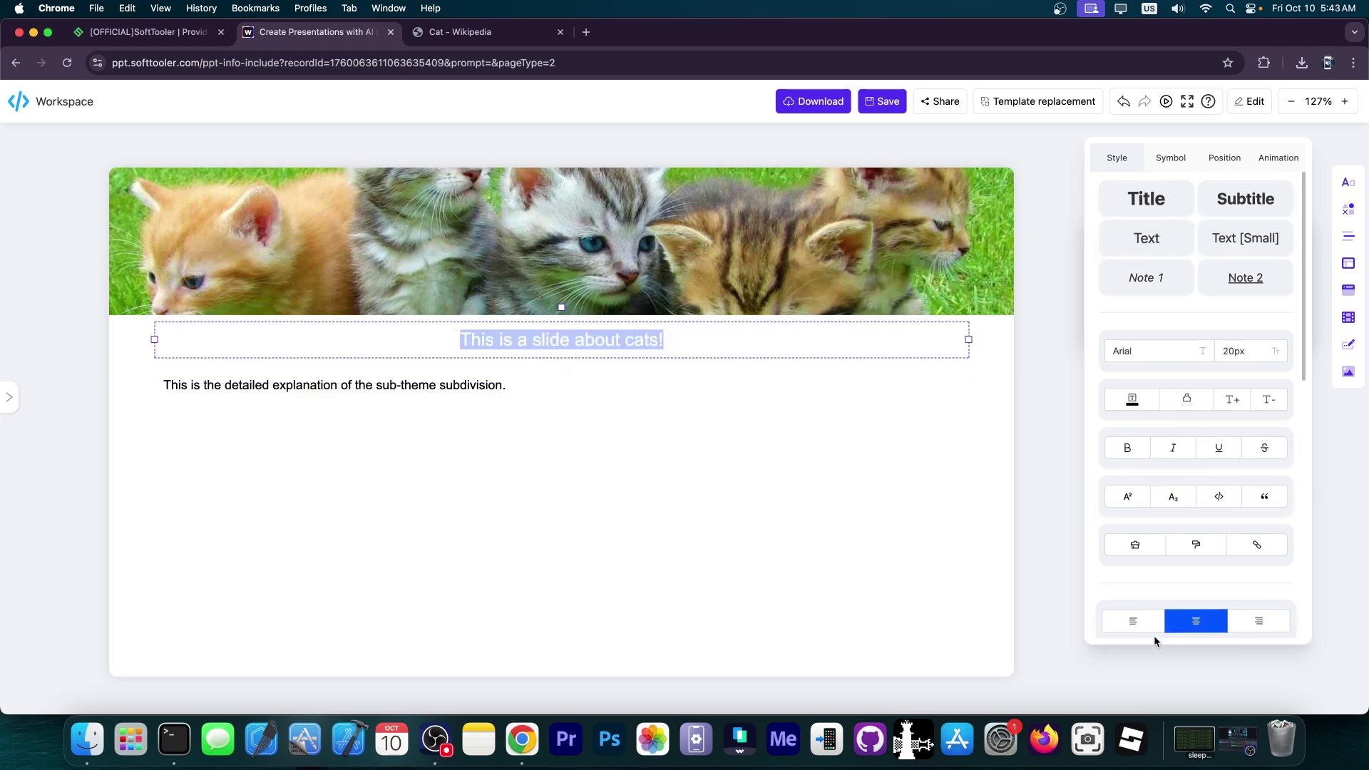
click(1133, 621)
click(1126, 449)
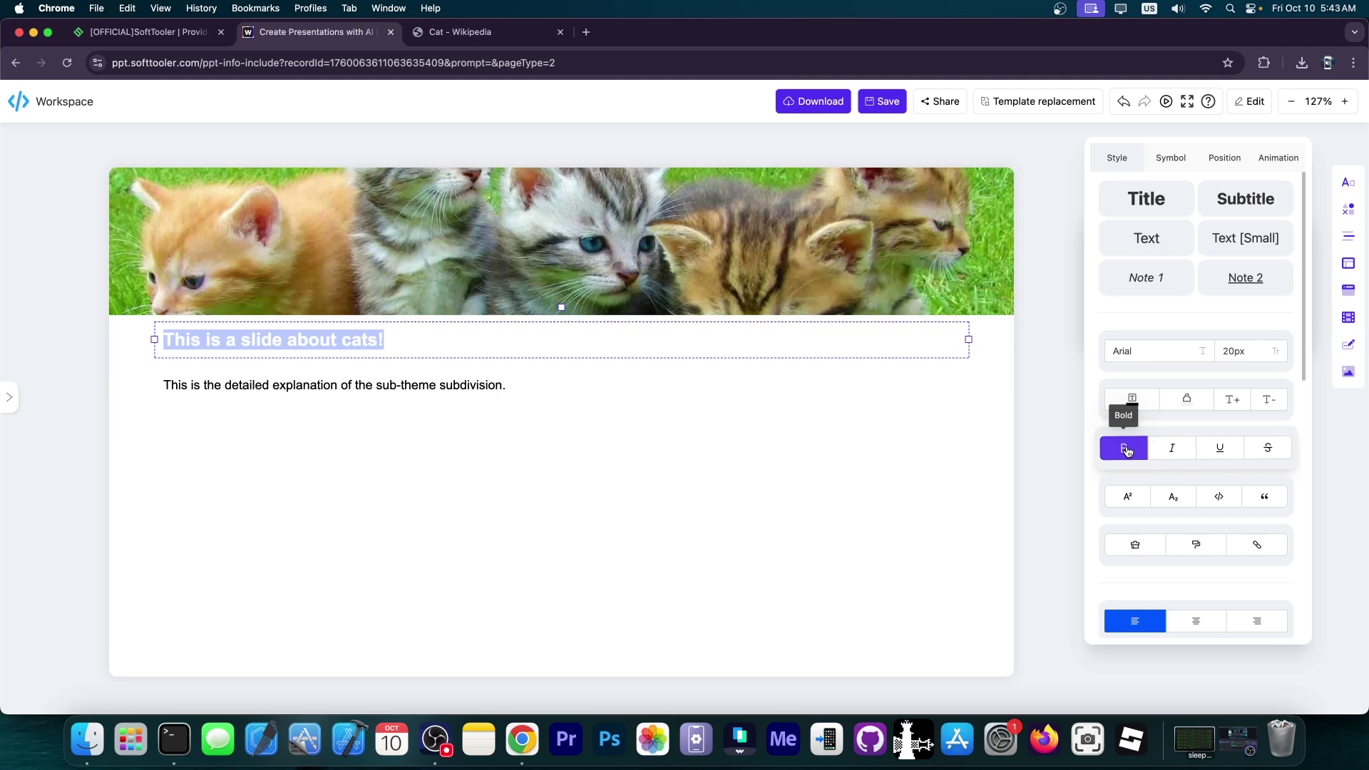
click(1127, 350)
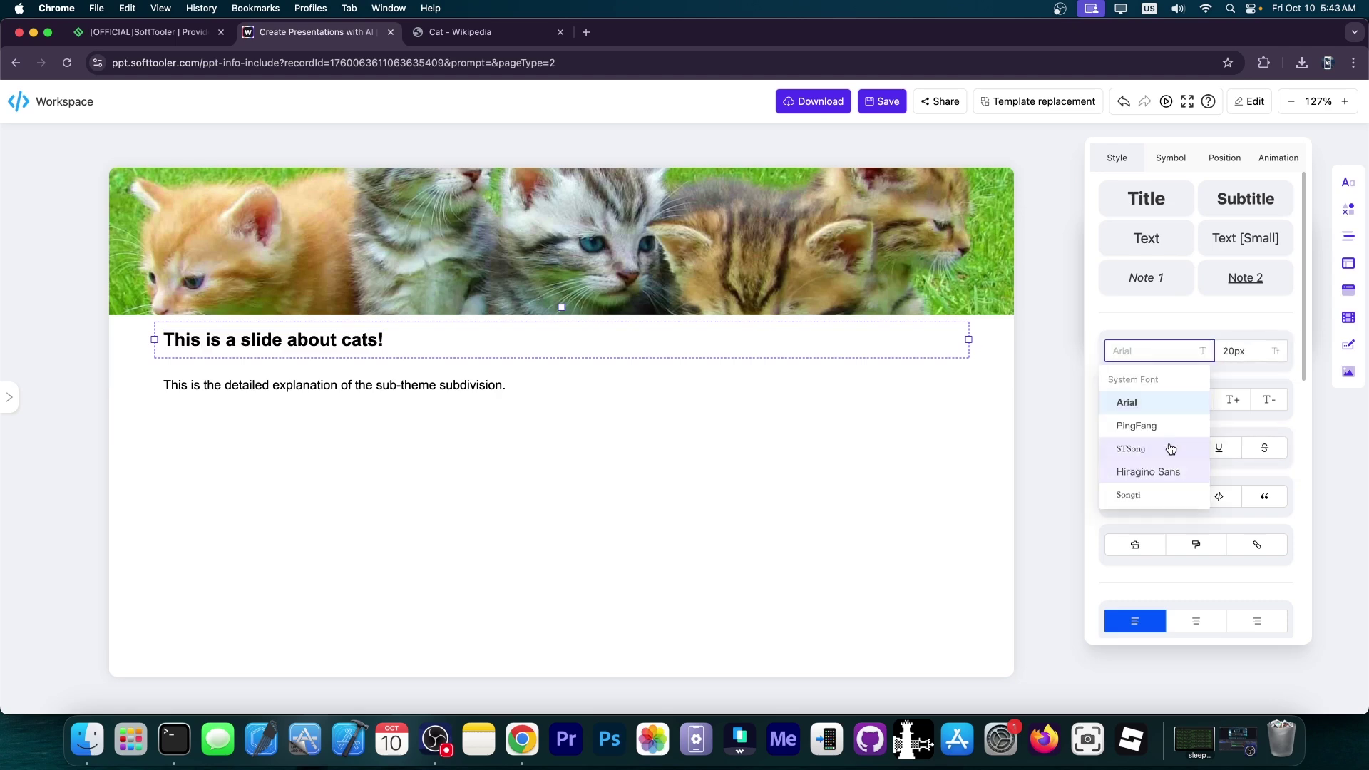
click(1158, 427)
click(607, 445)
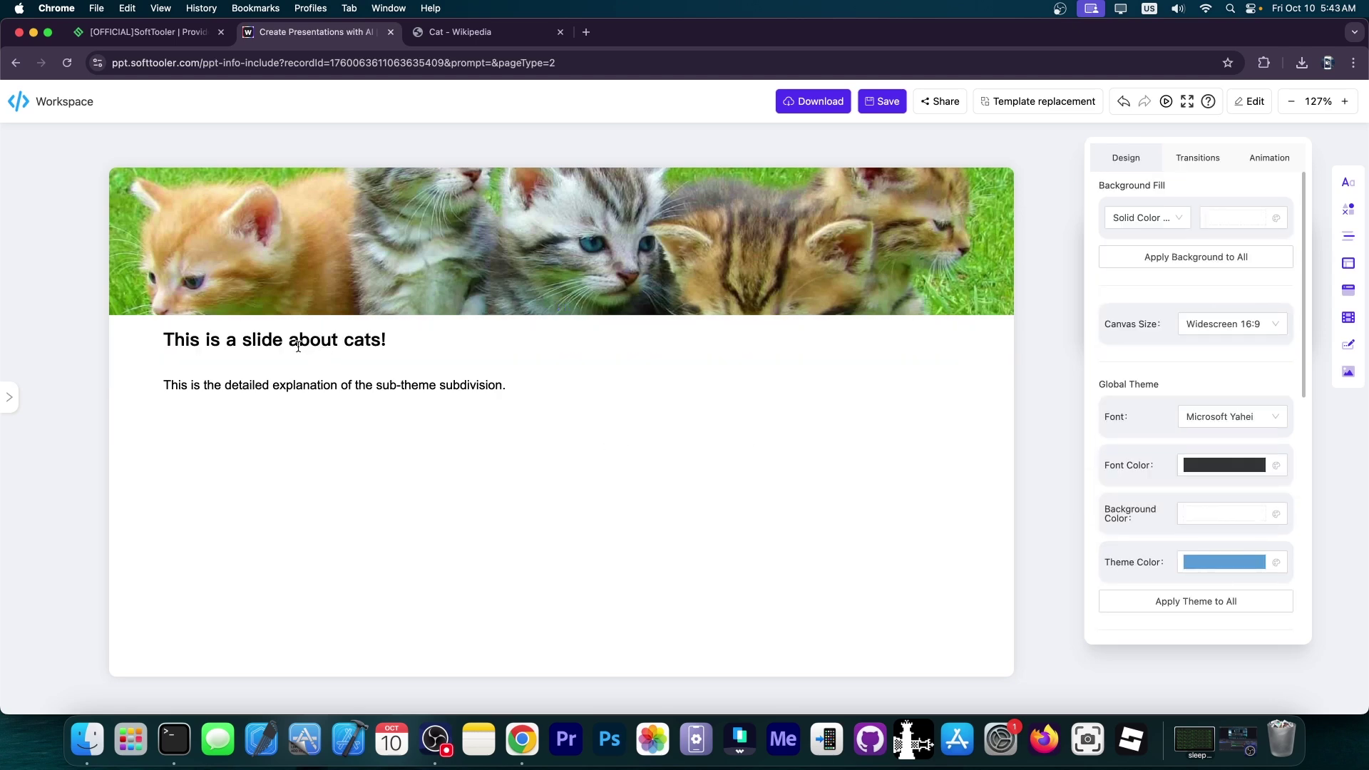
click(326, 380)
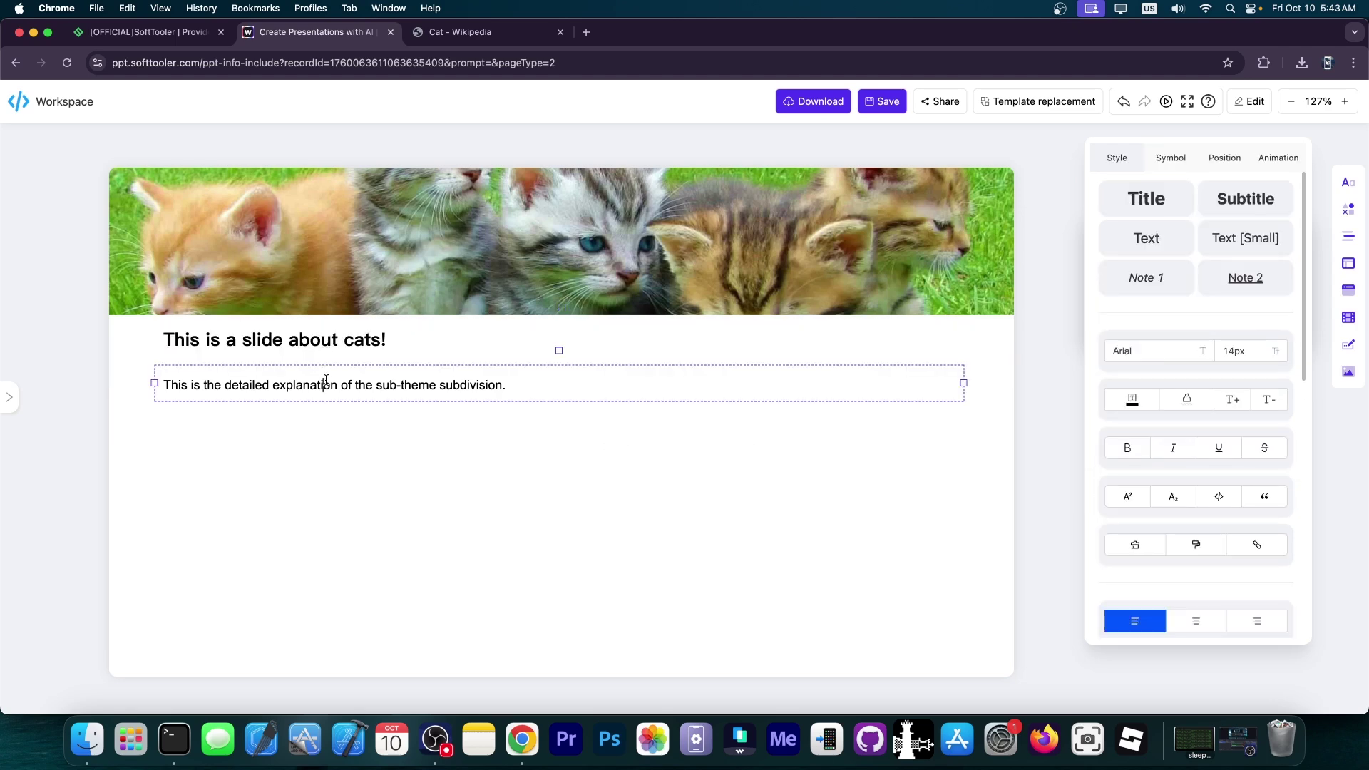
- Paste the first paragraph of the Cat Wikipedia PDF into the explanation box in small text
click(491, 30)
drag(545, 254, 588, 449)
key(super+c)
click(294, 30)
key(super+v)
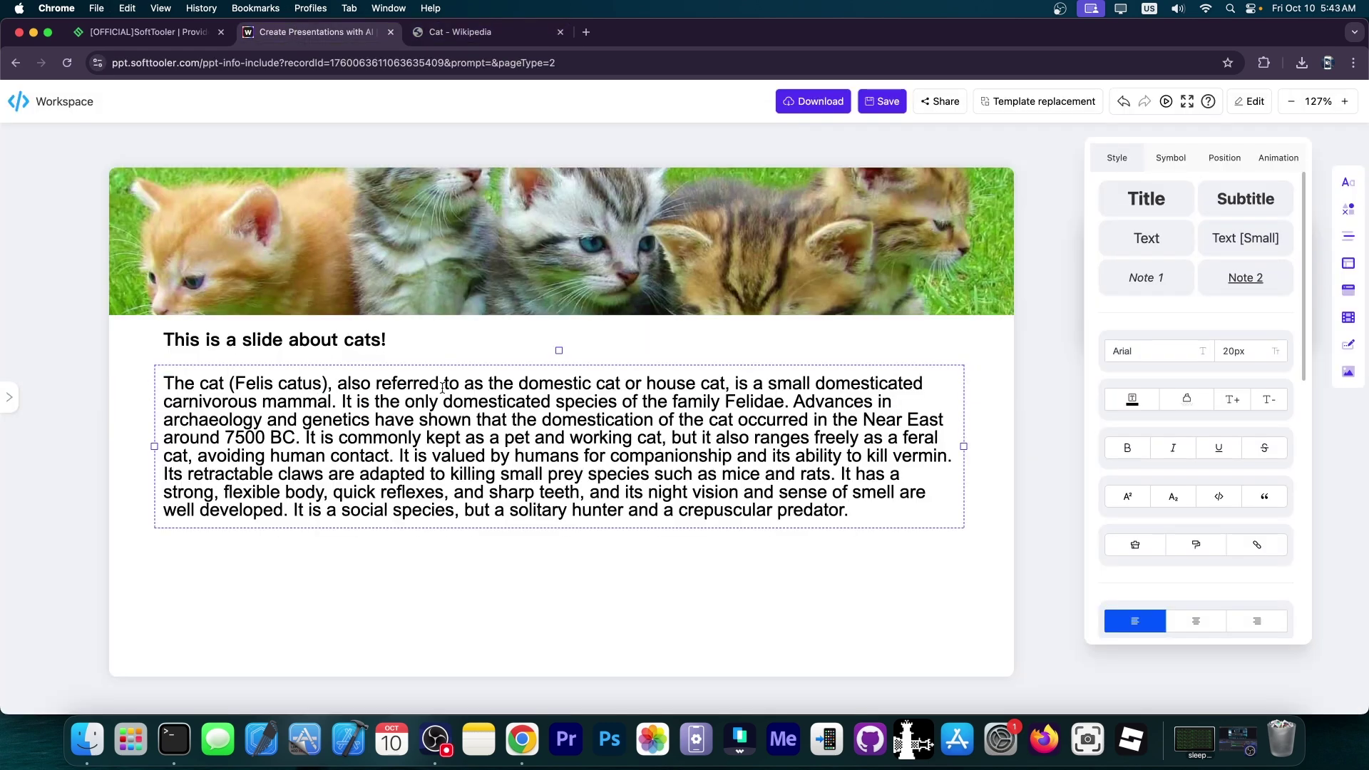
key(super+a)
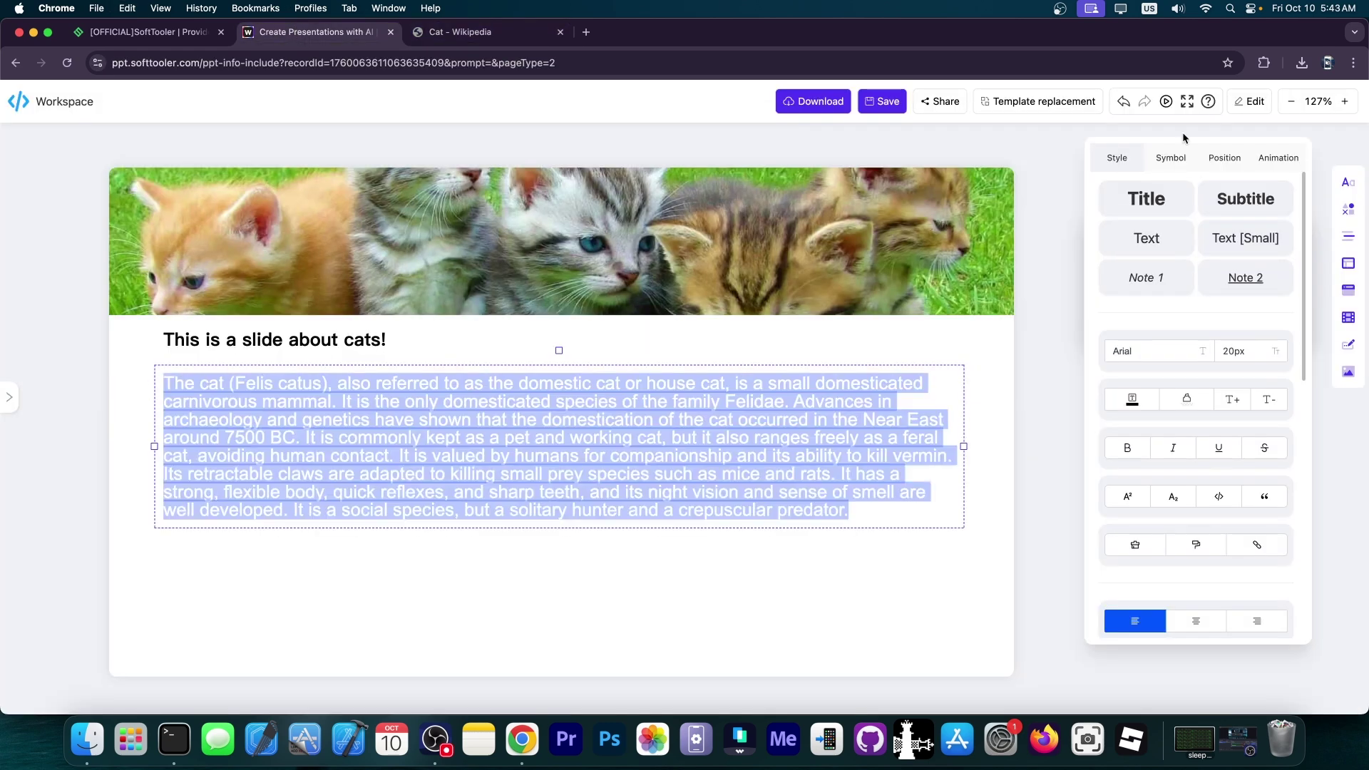
click(1232, 241)
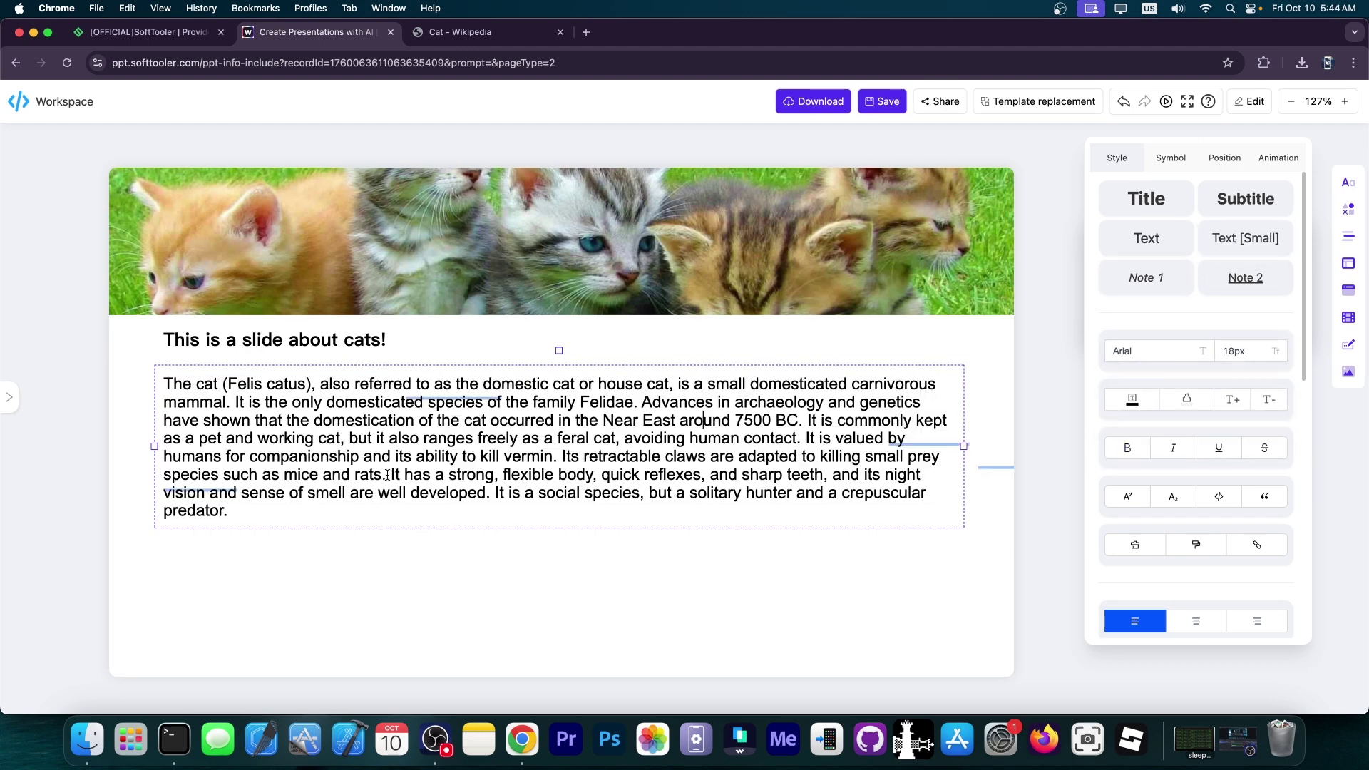
- Split the pasted text into paragraphs at 'It has a strong', 'Advances' and 'It is commonly kept'
click(387, 475)
key(Return)
key(Return)
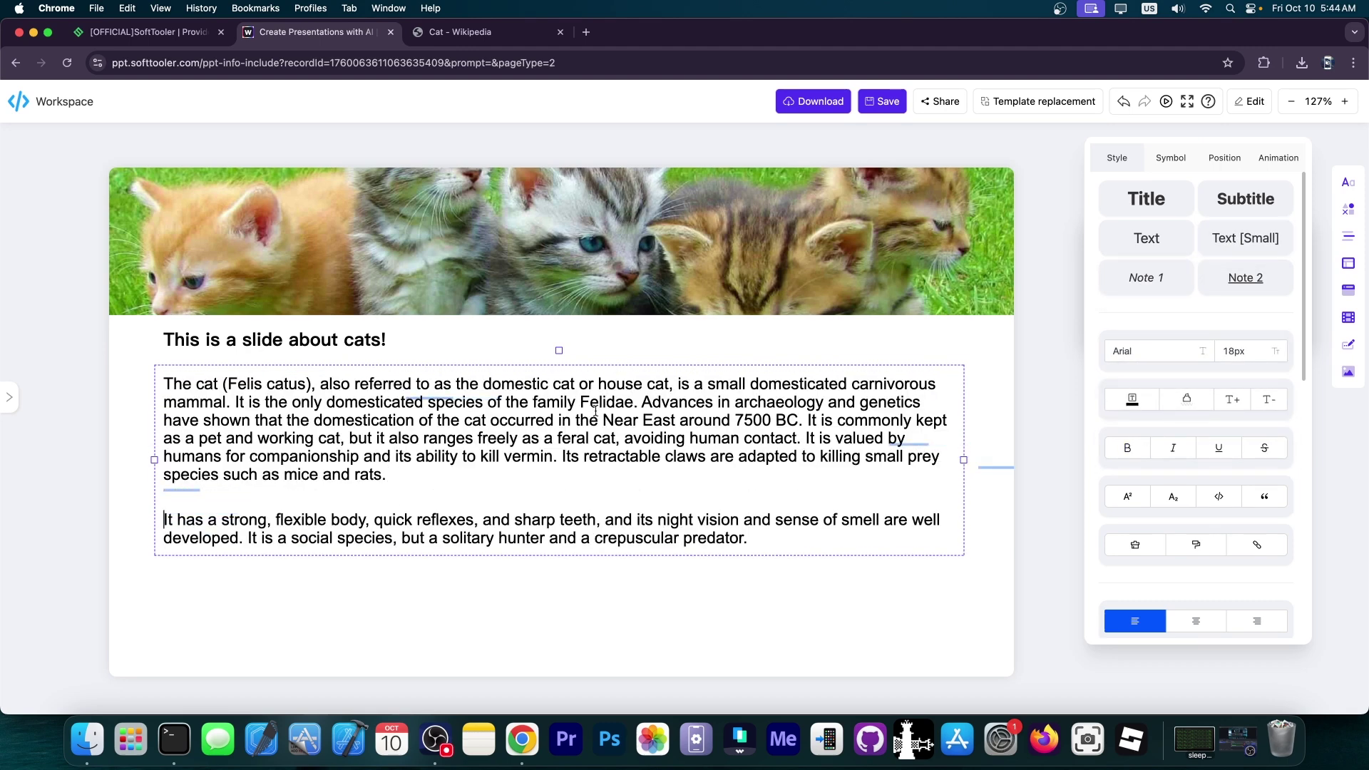
click(642, 403)
key(Return)
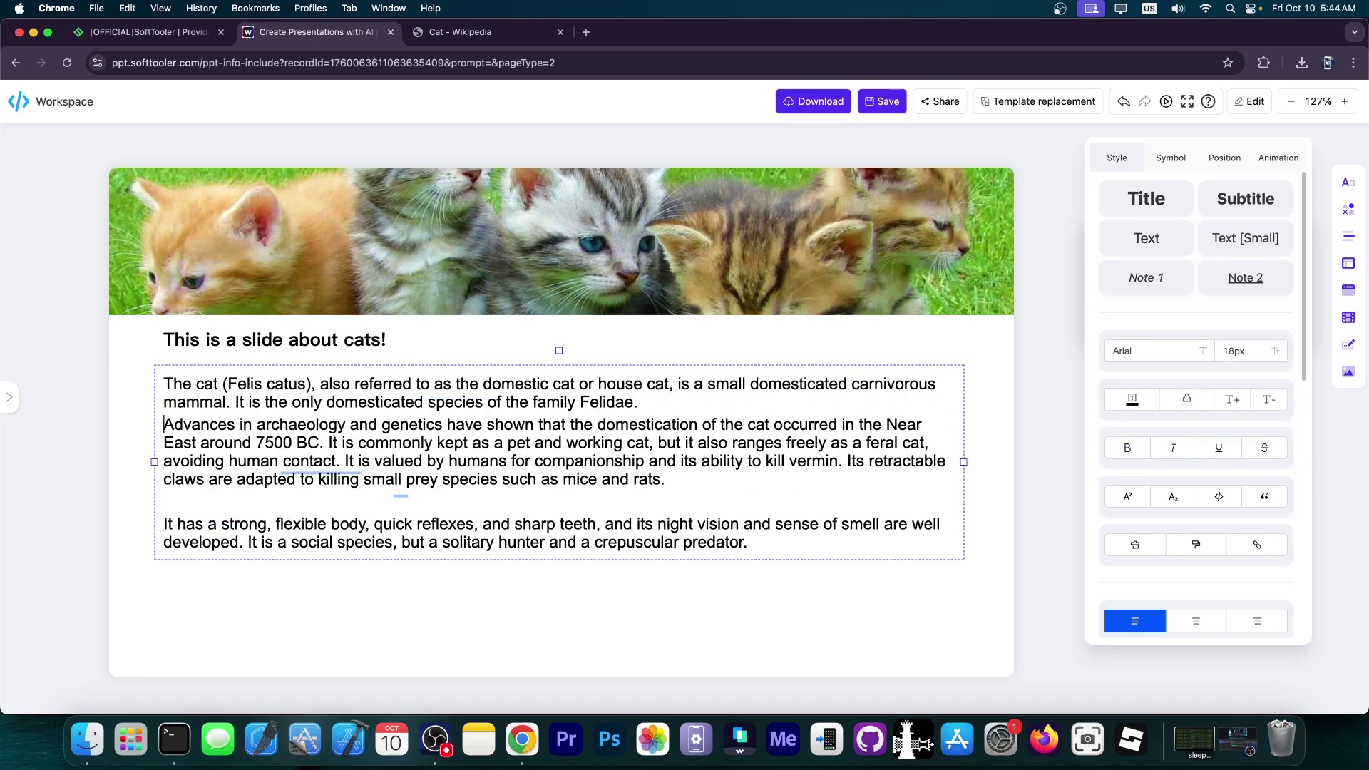
click(329, 442)
key(Return)
key(Return)
click(468, 605)
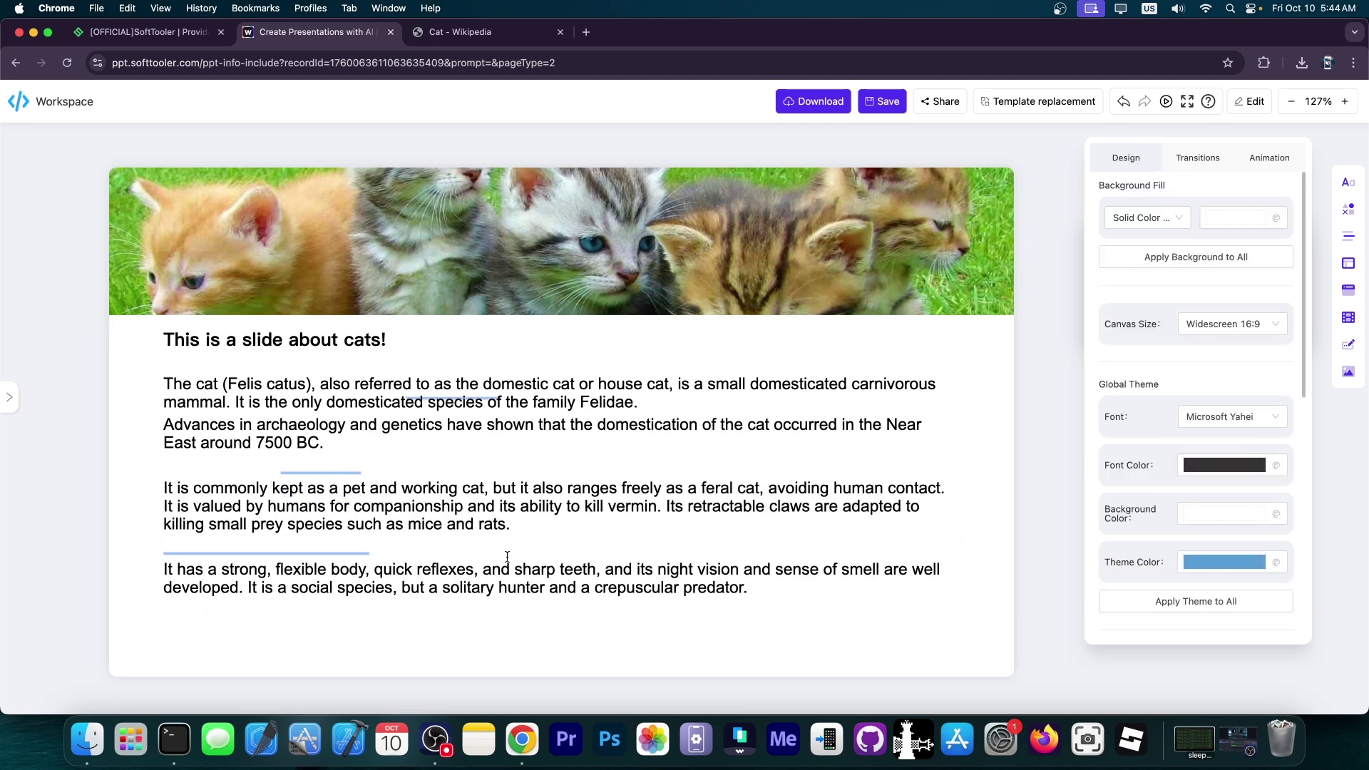
- Apply the Slide Up/Down transition to every slide and bring back the slide thumbnails
click(1197, 159)
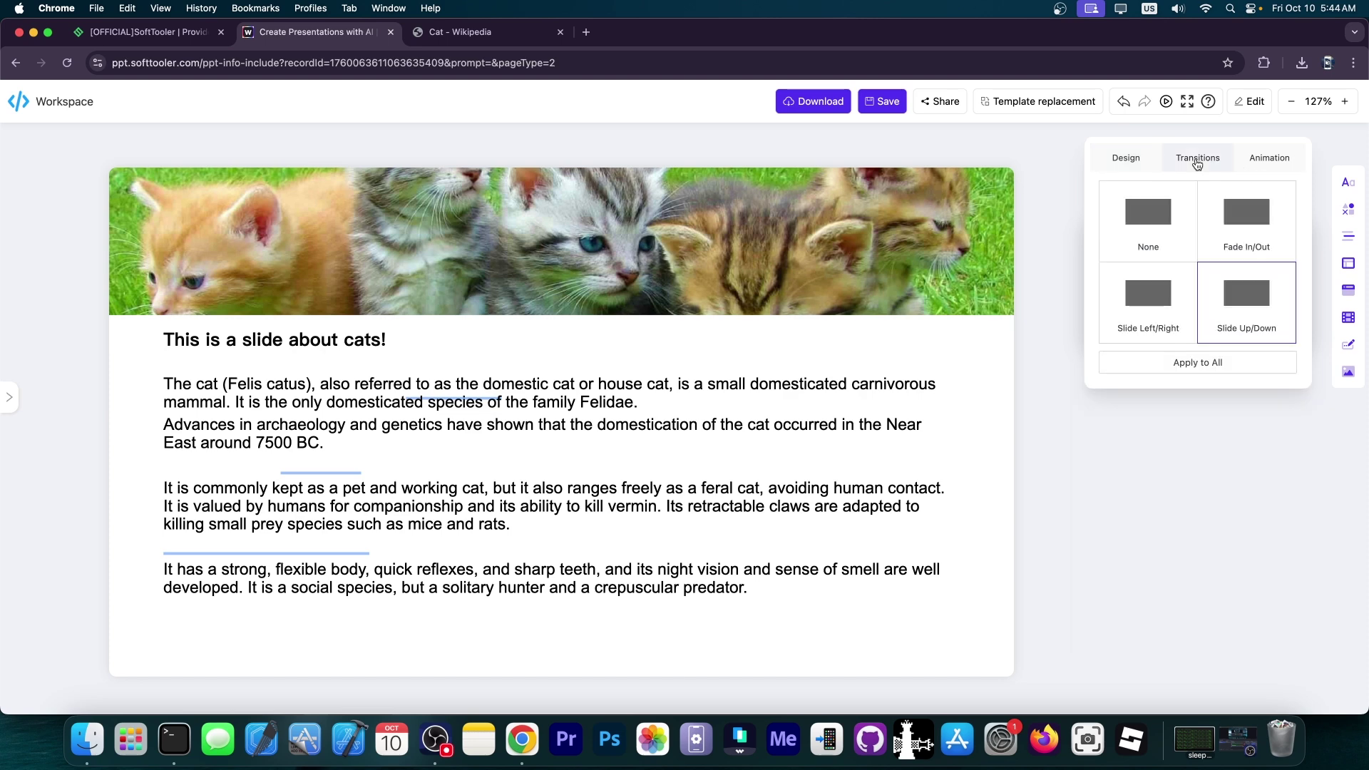
click(1190, 367)
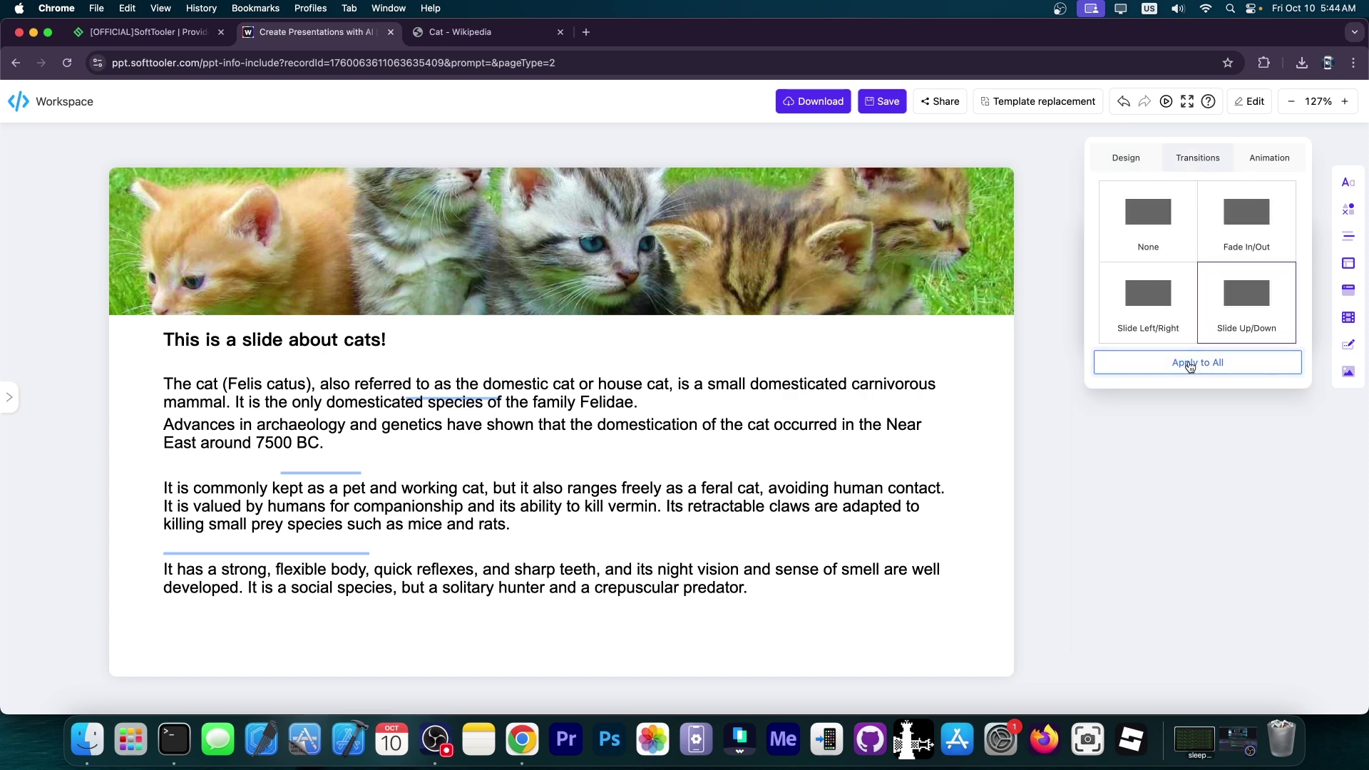
click(1257, 162)
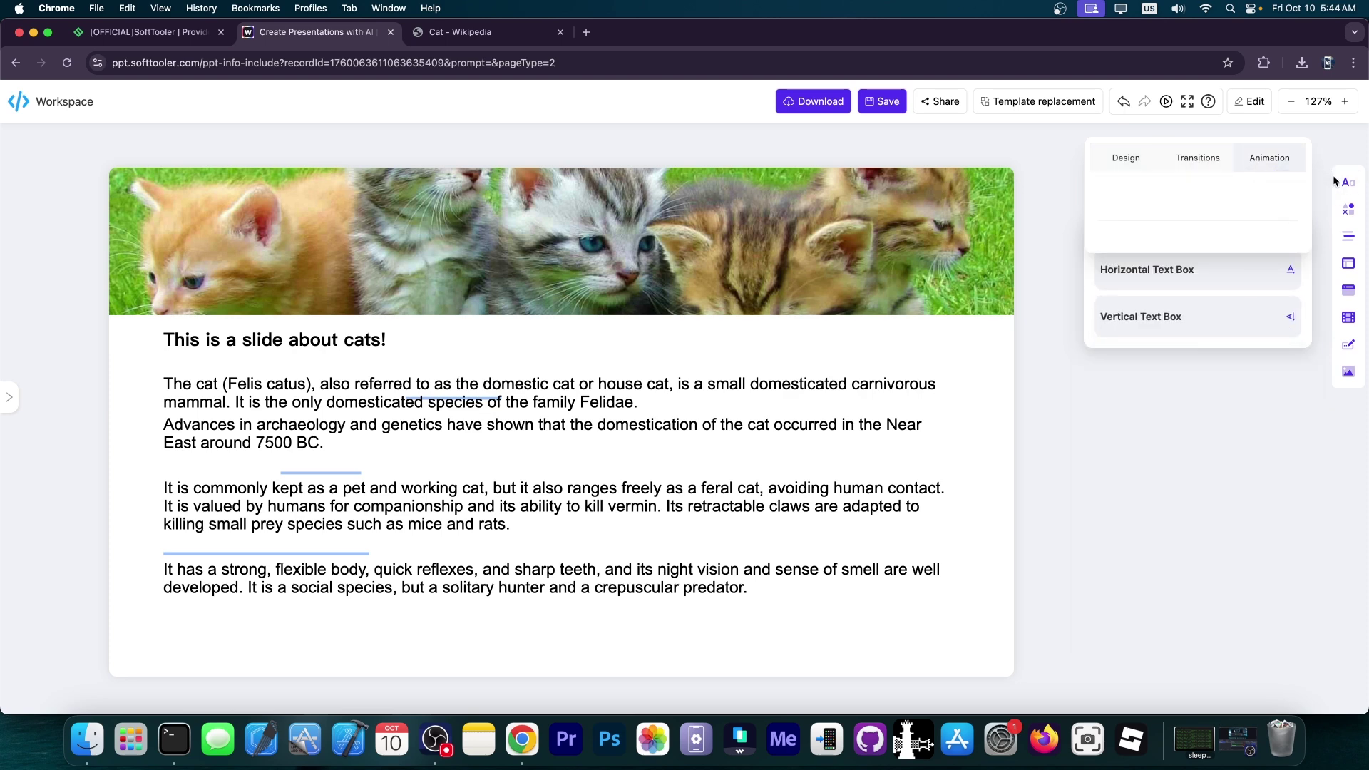
click(10, 397)
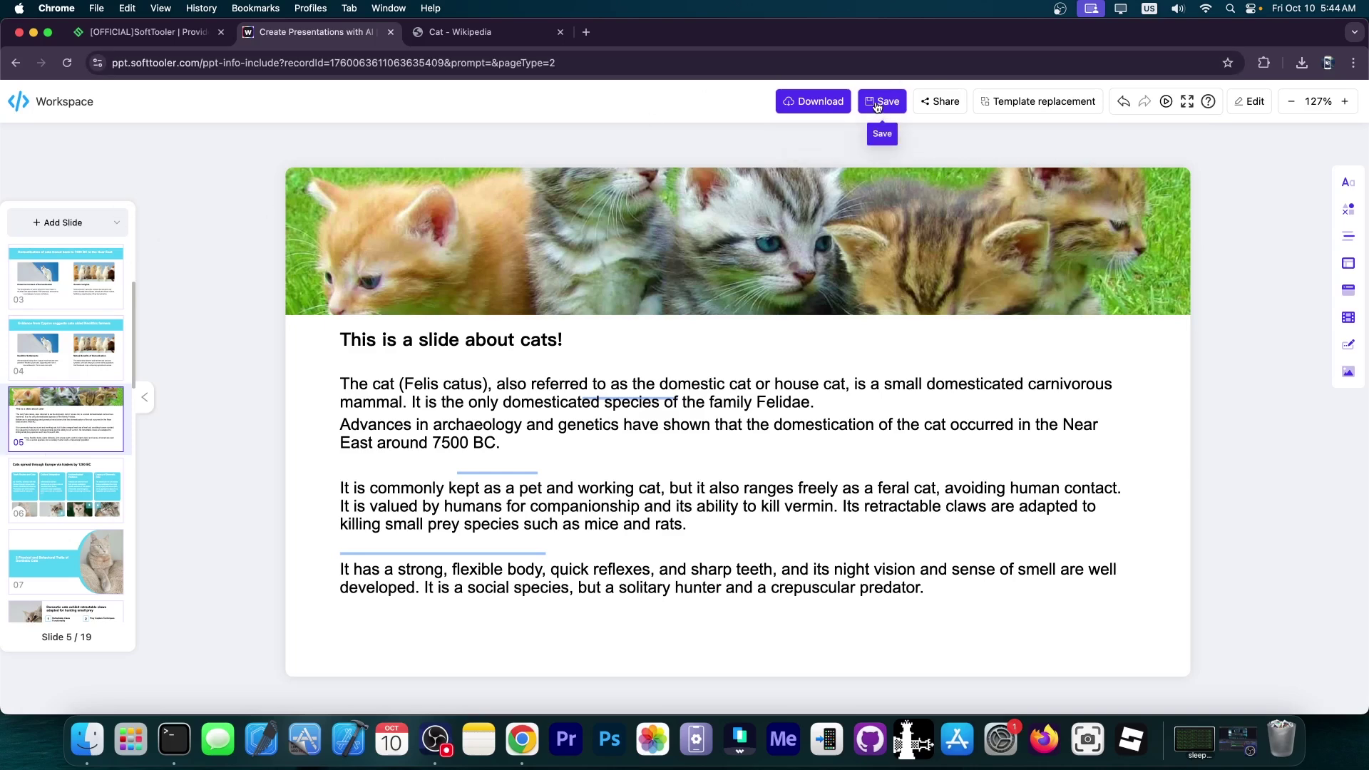
- Export all slides as presentation.pptx and save it to the Desktop
click(819, 107)
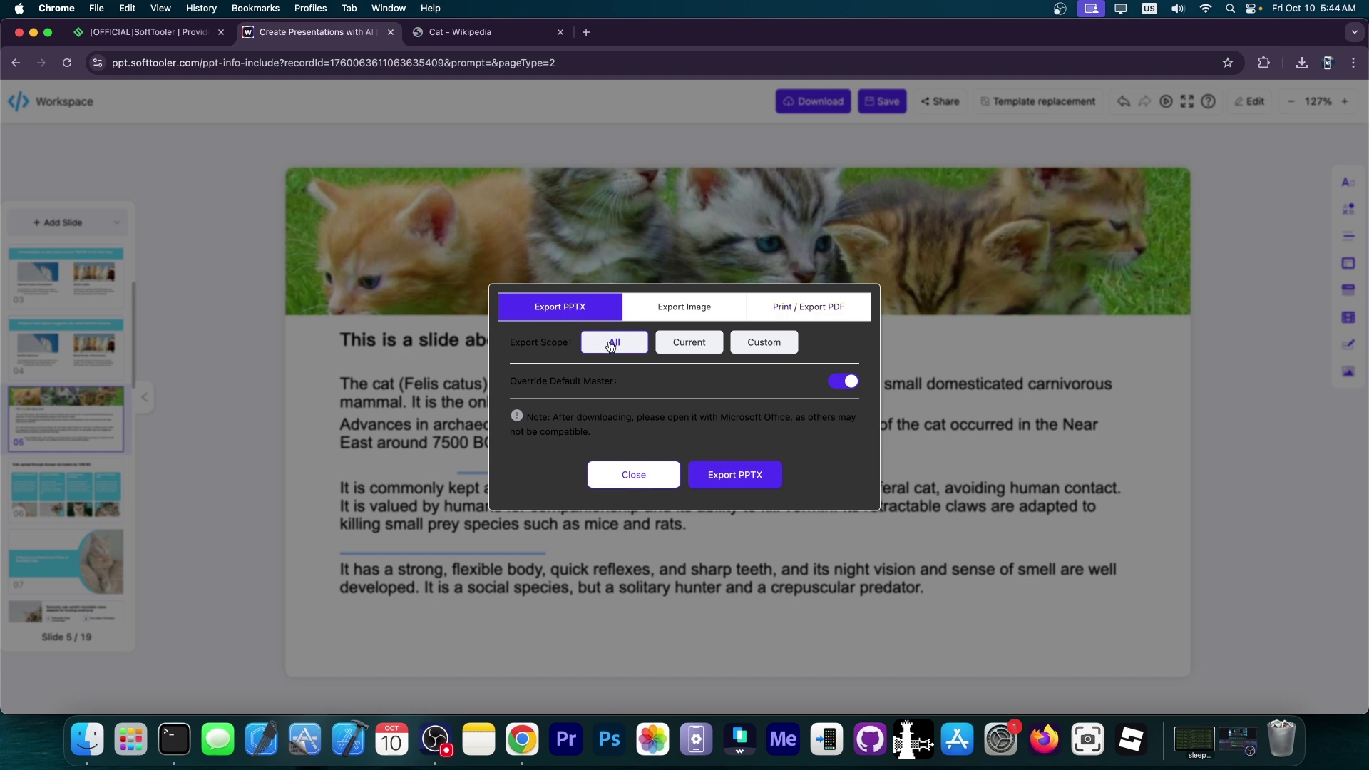
click(750, 477)
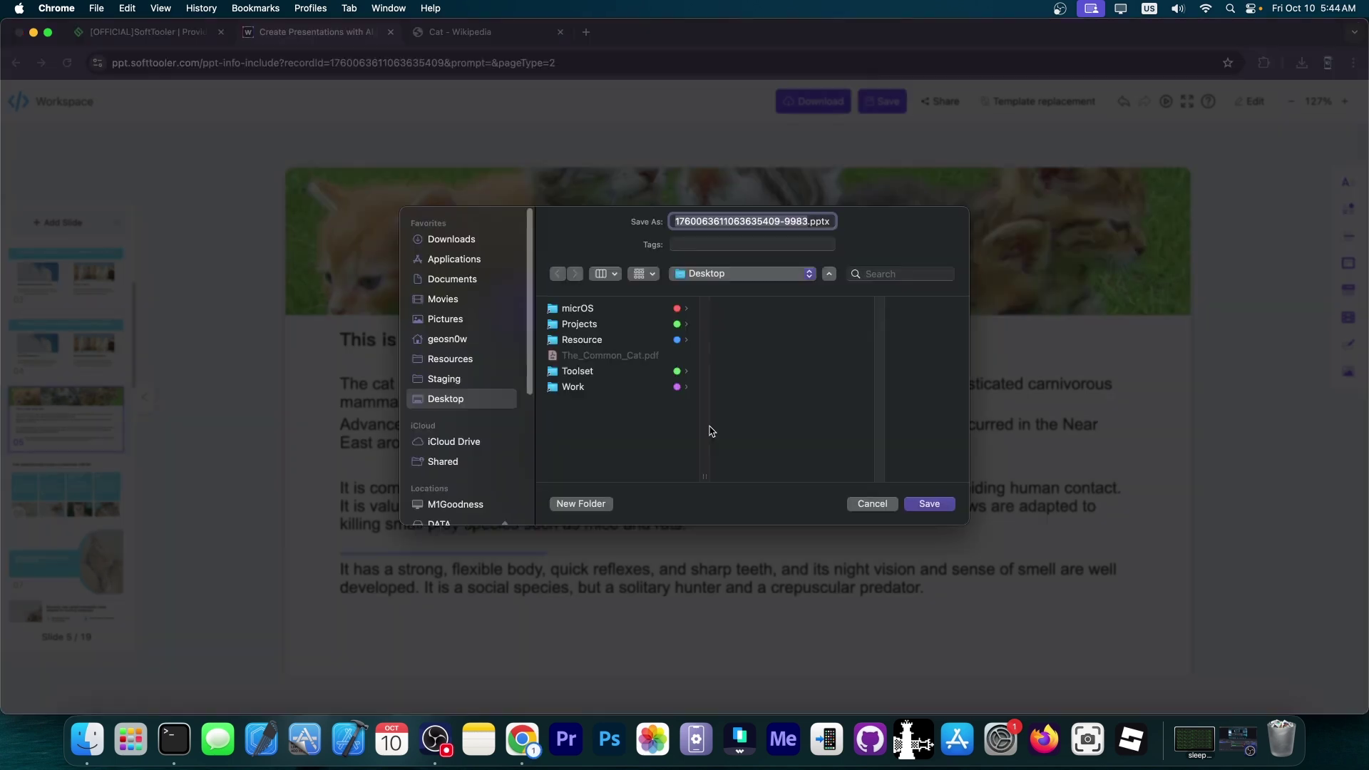
text(presentation)
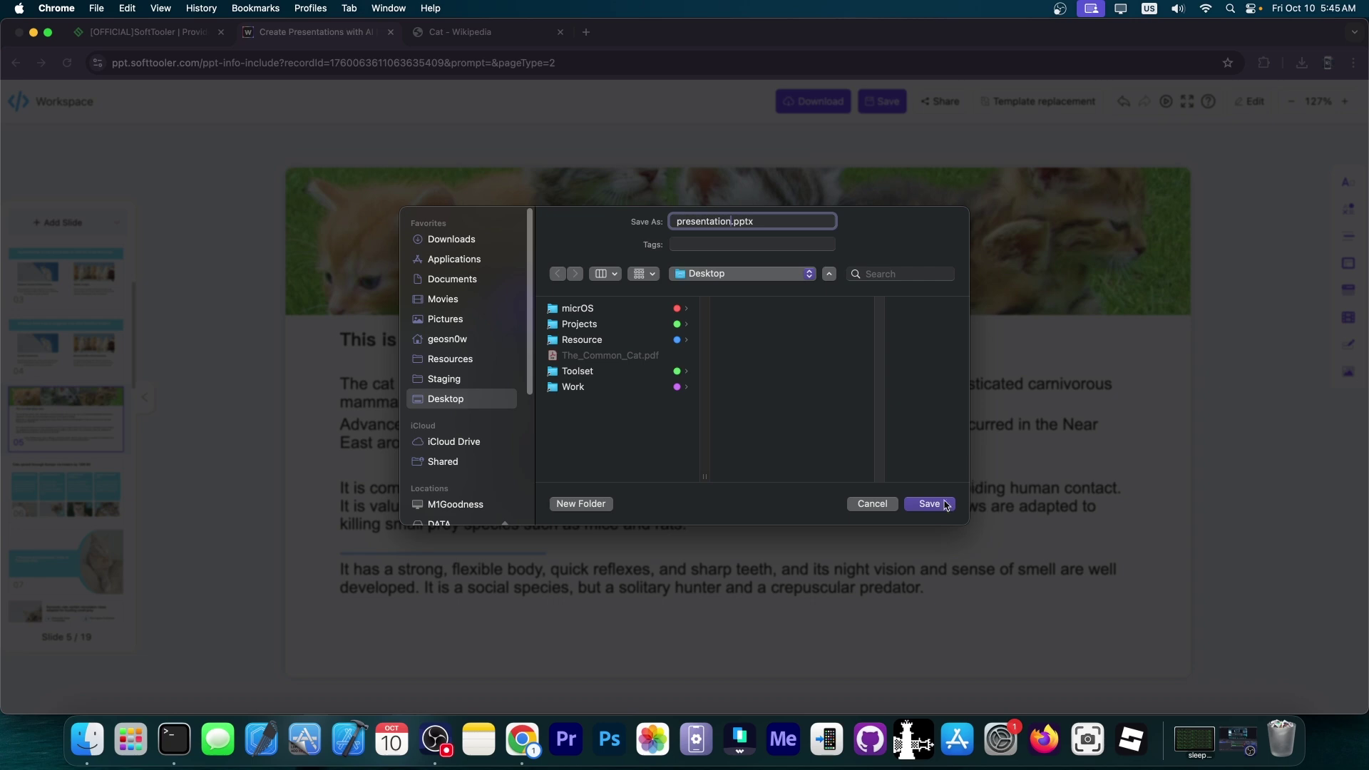
click(945, 506)
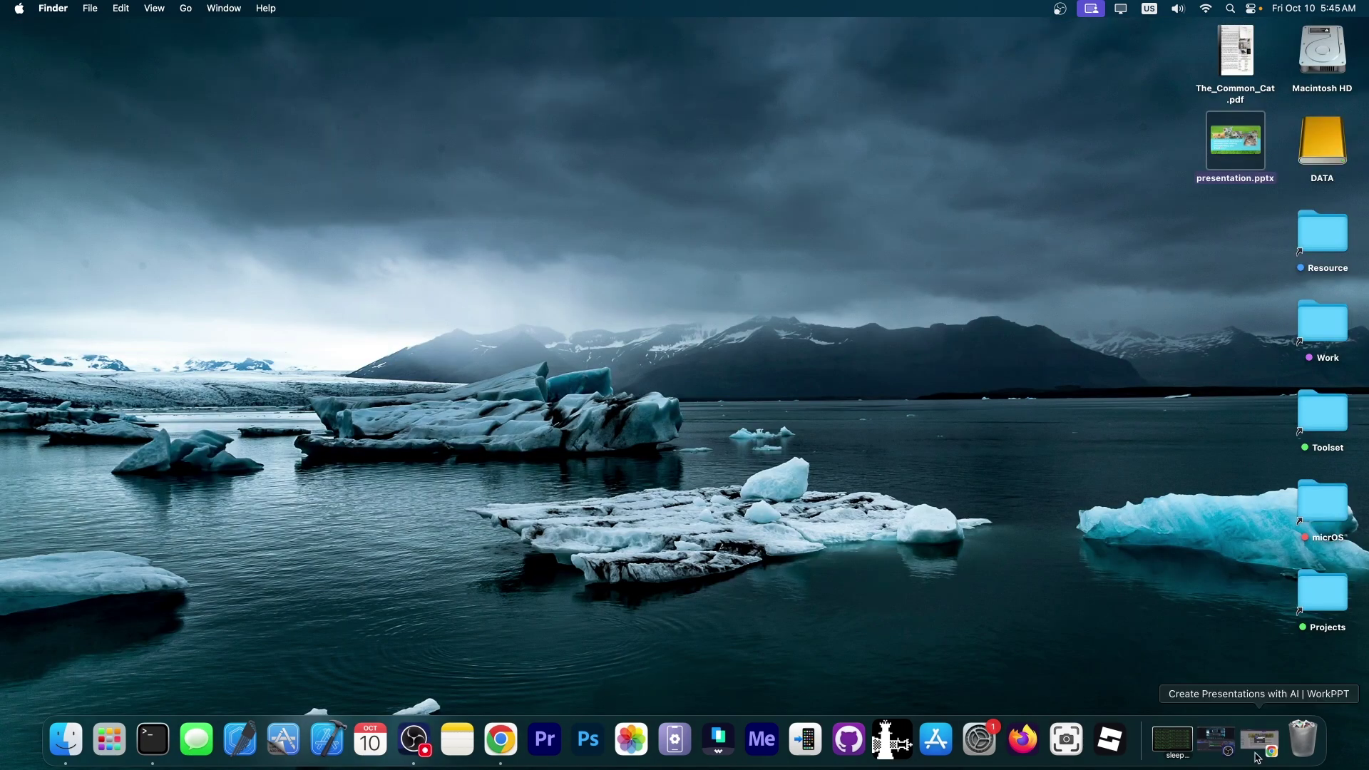
click(1258, 742)
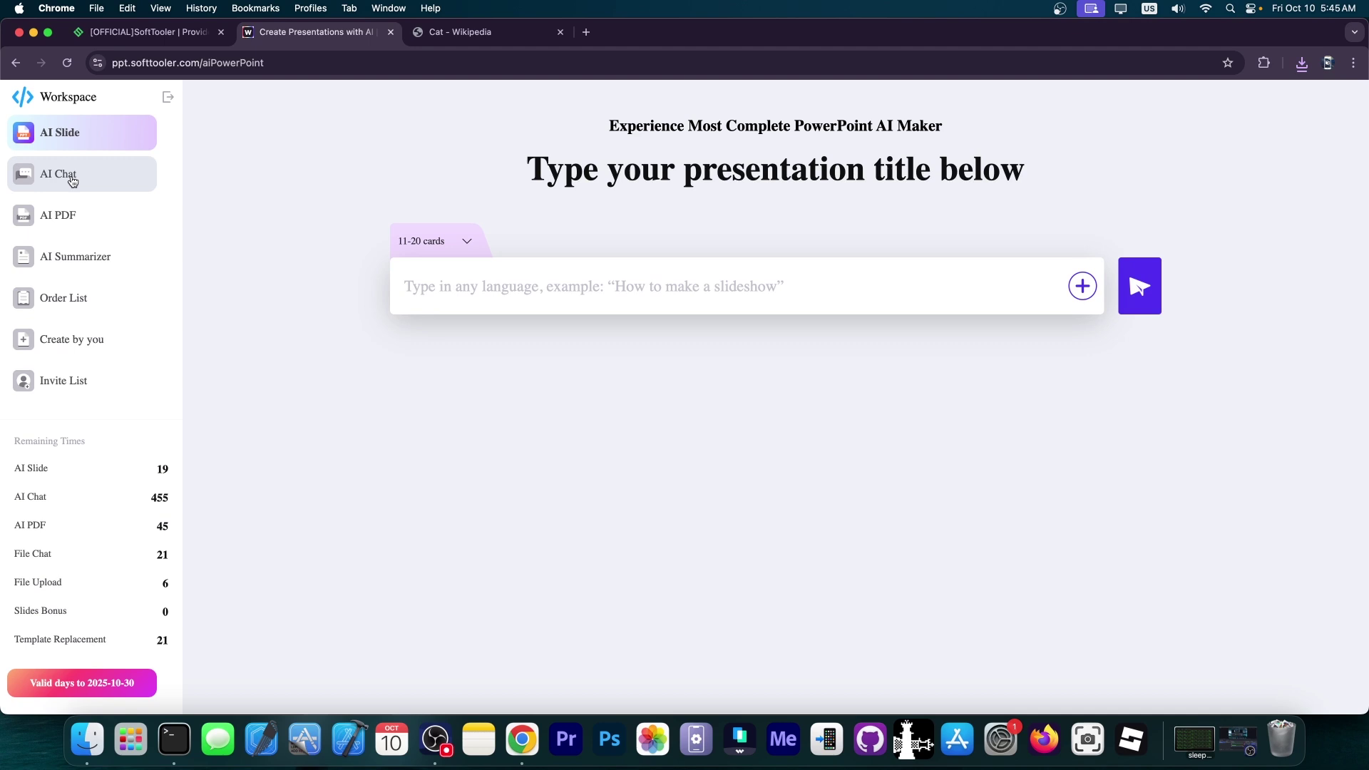
- Have the AI chat, set to GPT4, write a short essay about calico pattern cats
click(72, 181)
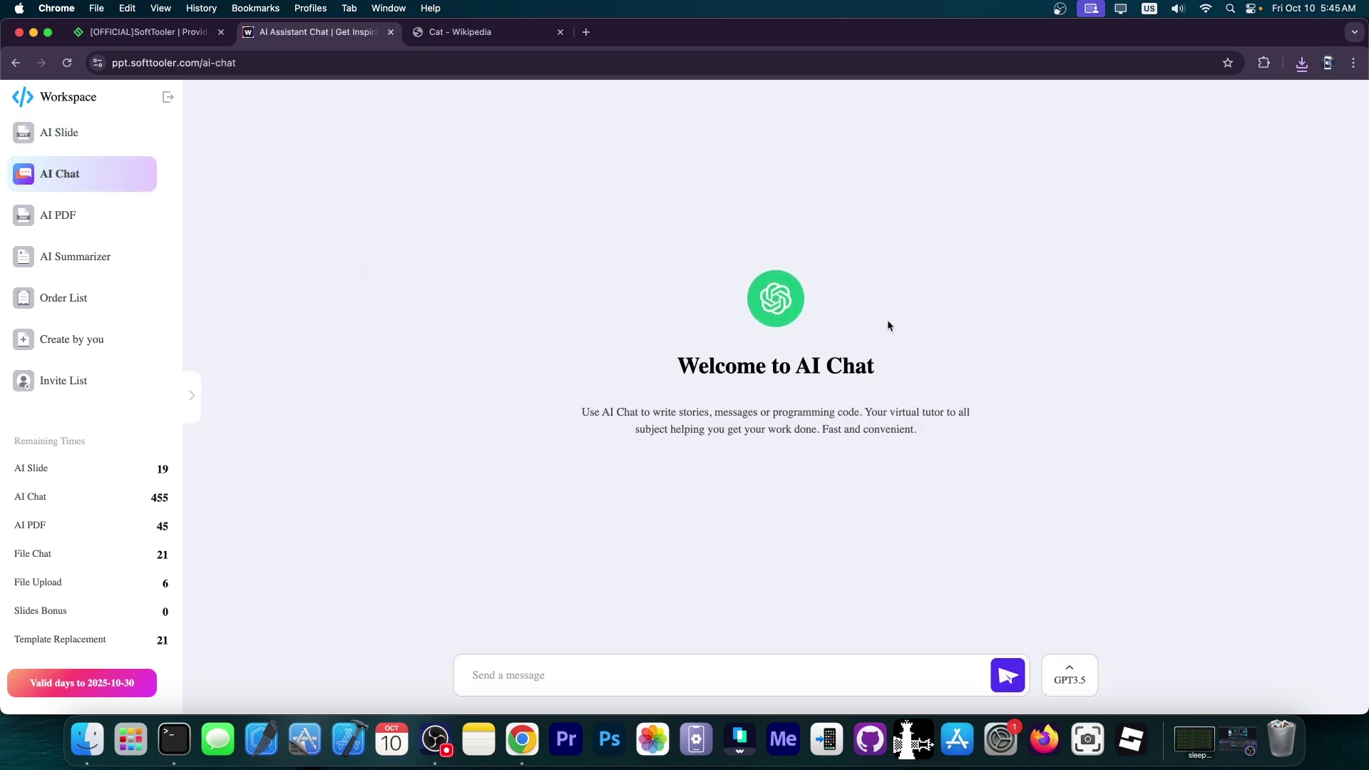
click(1069, 678)
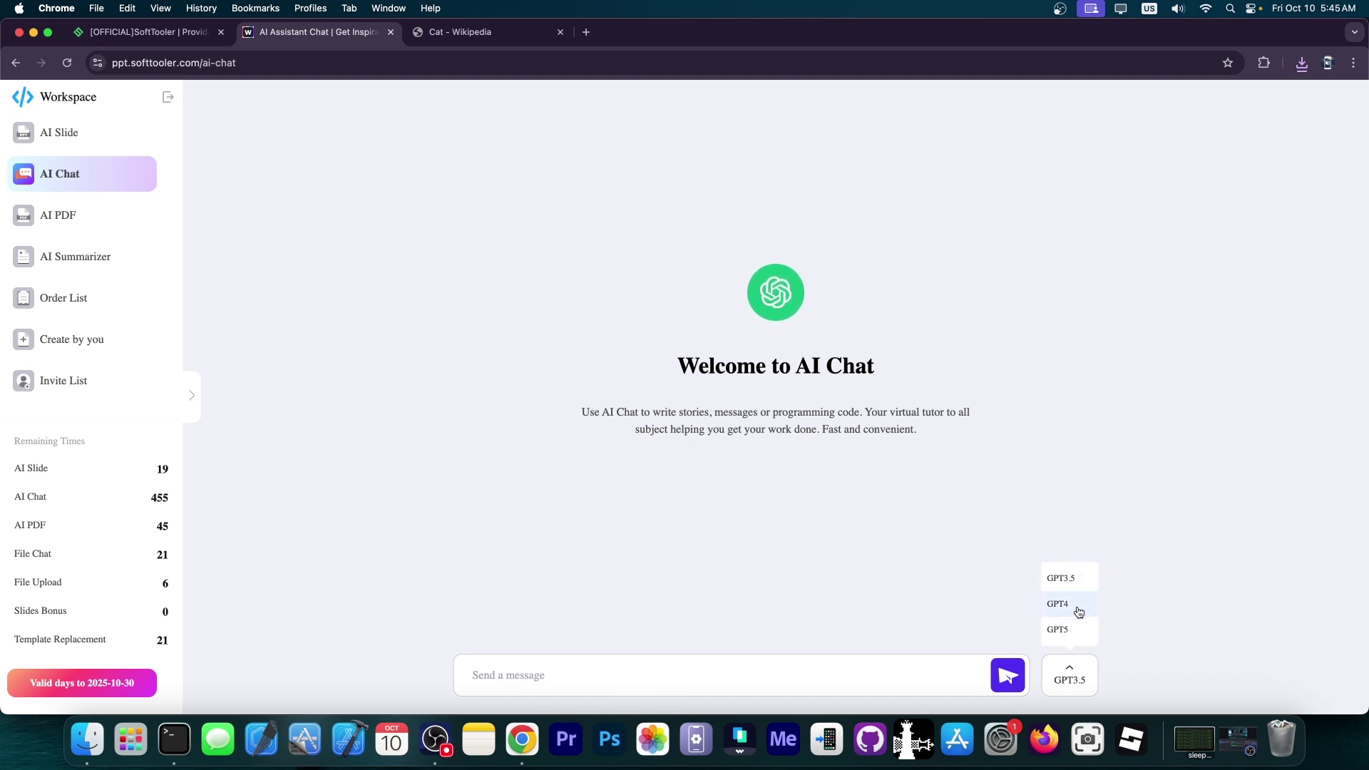
click(1068, 608)
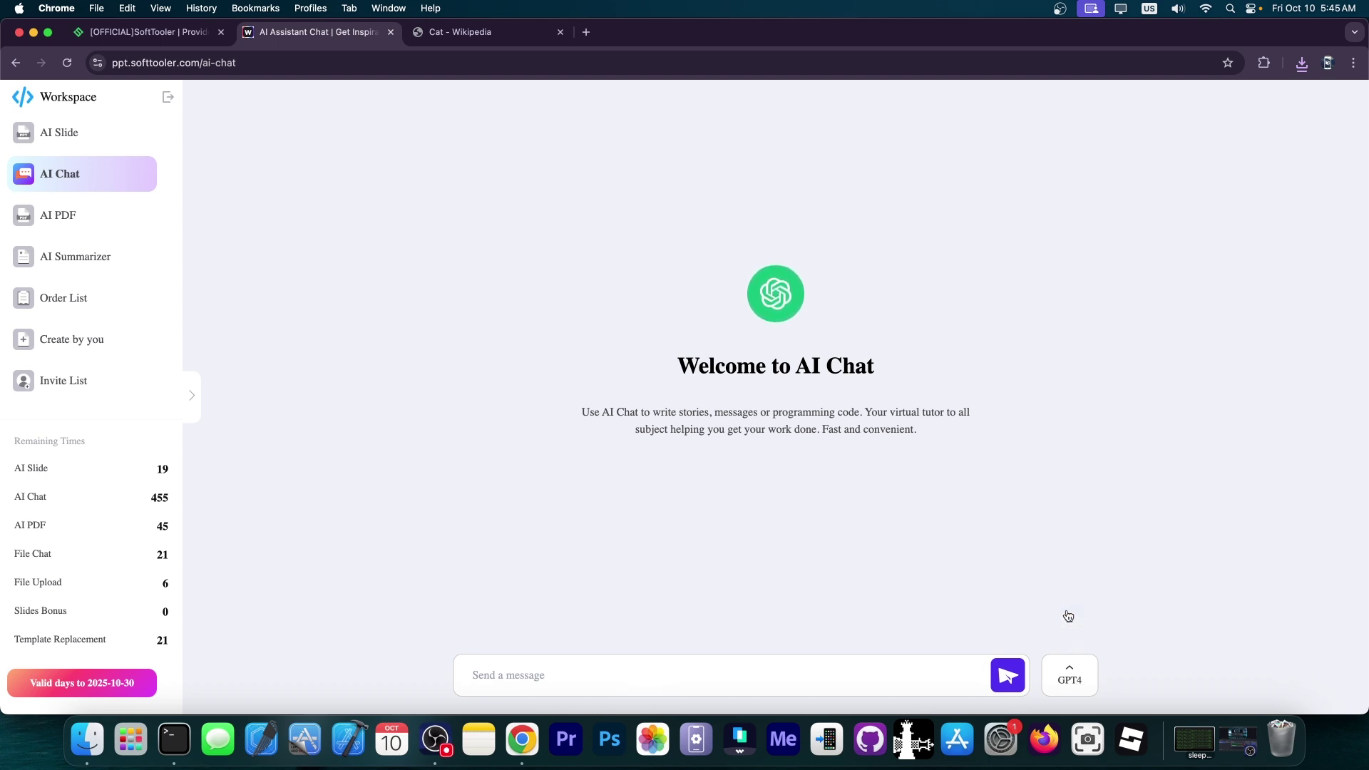
click(684, 682)
text(Write a small essay about the calico pattern cats)
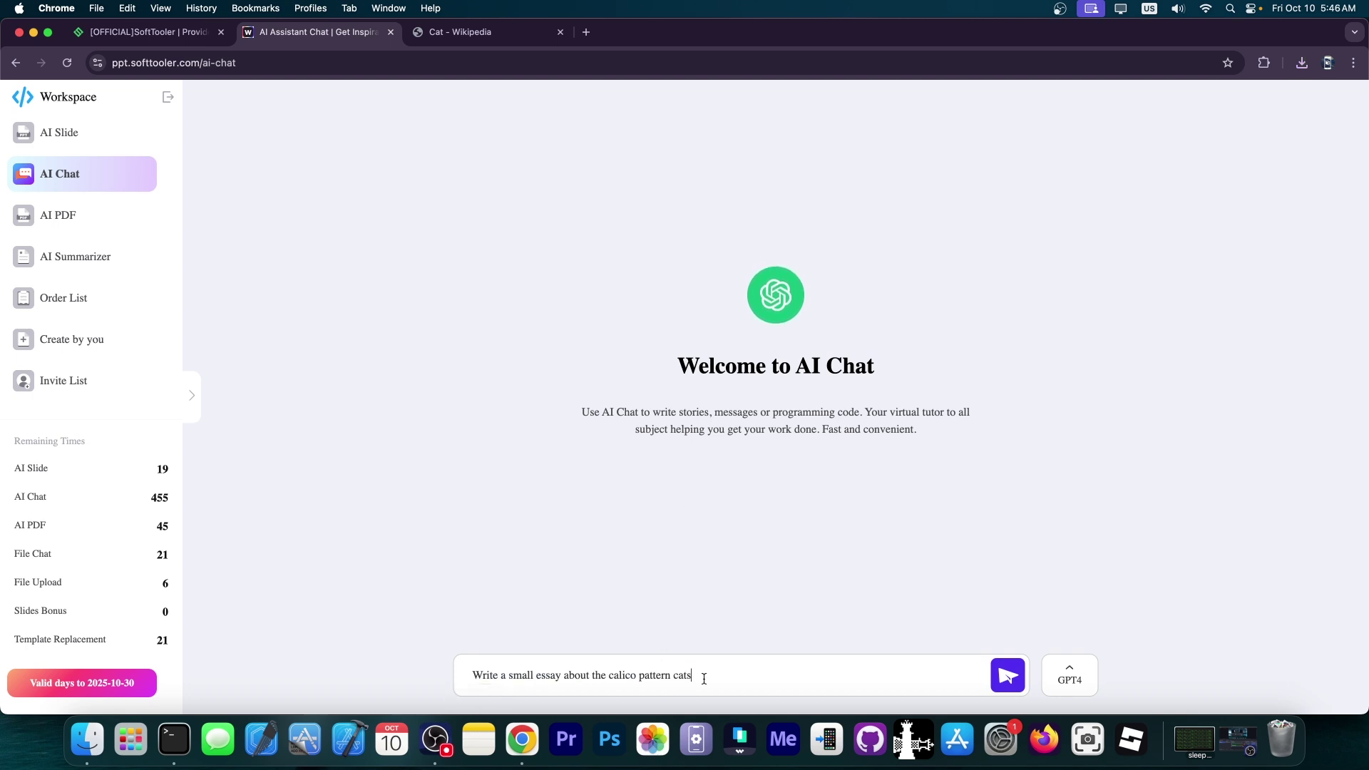
click(1006, 682)
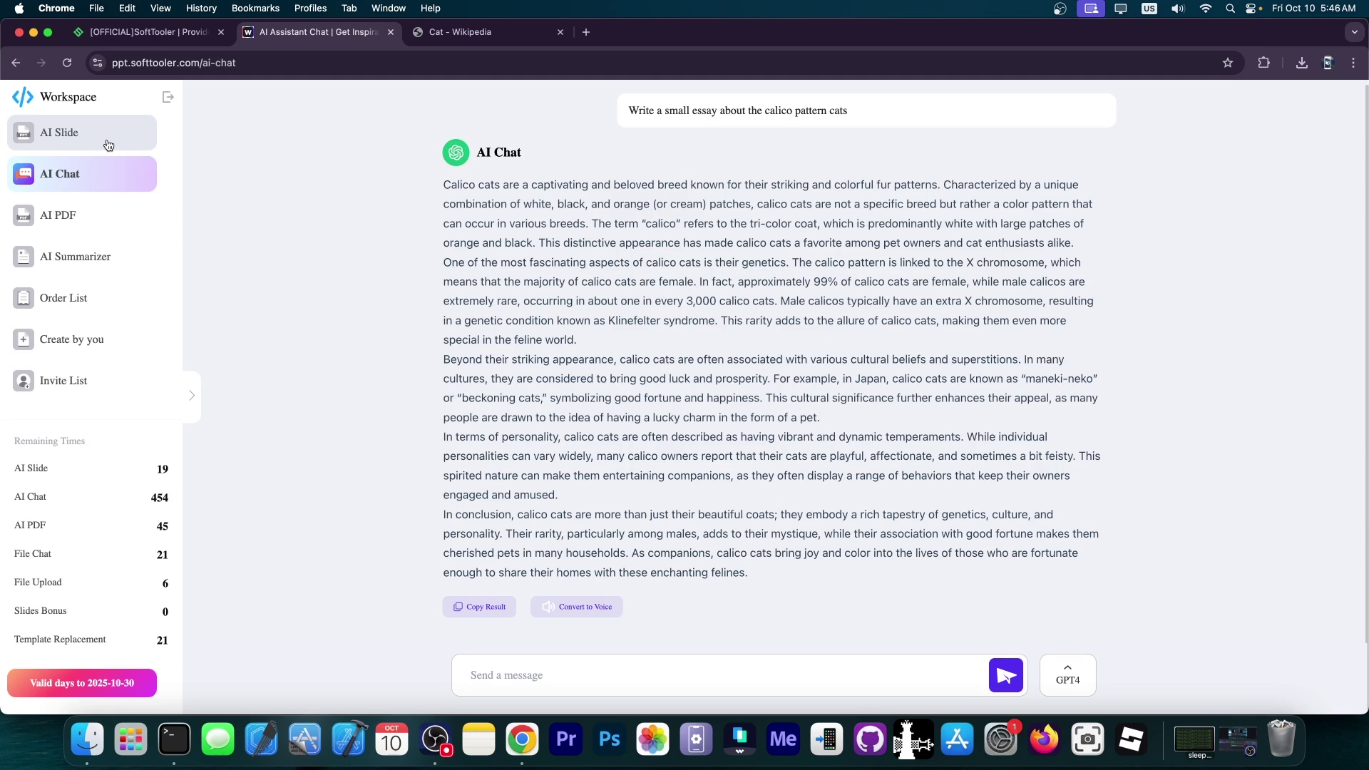
click(75, 224)
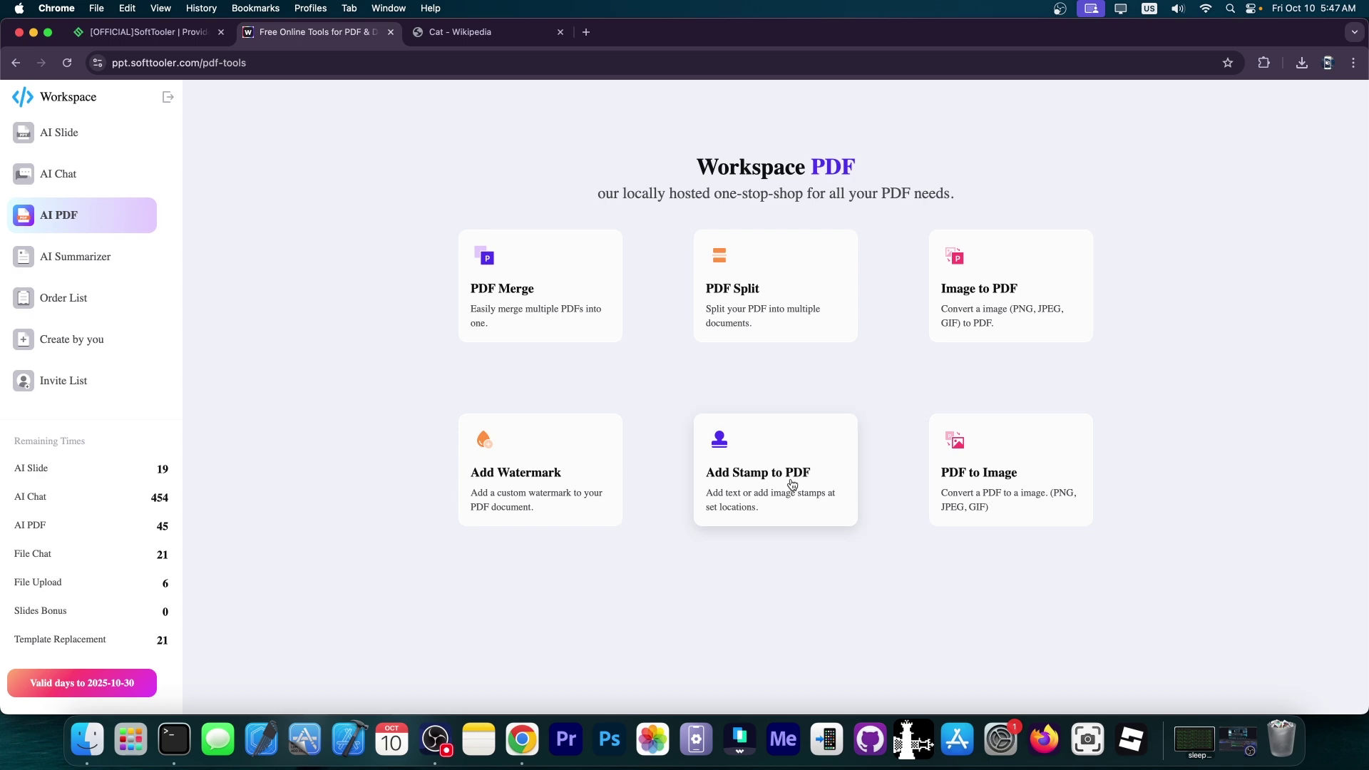
- Watermark The_Common_Cat.pdf with the Roman text 'iDevice Central' and save the result
click(540, 516)
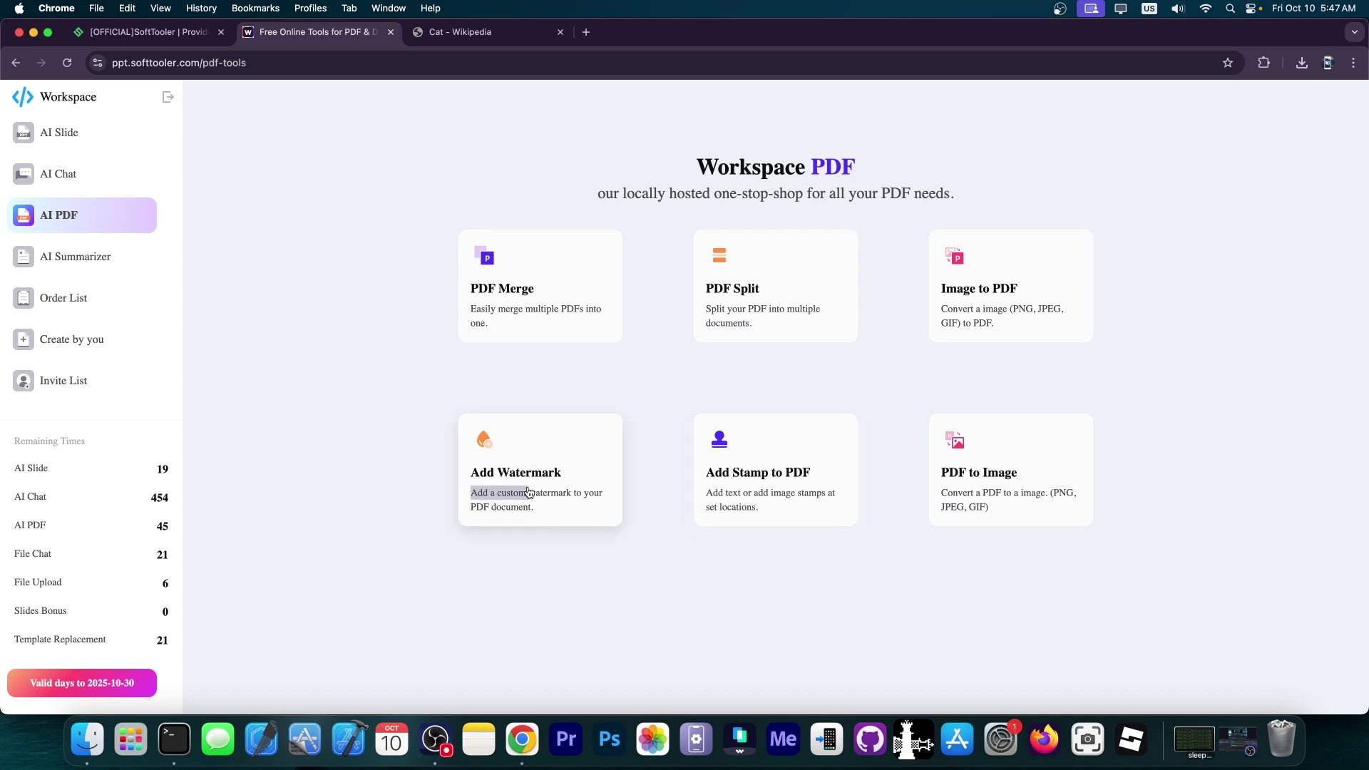
click(913, 210)
double_click(585, 265)
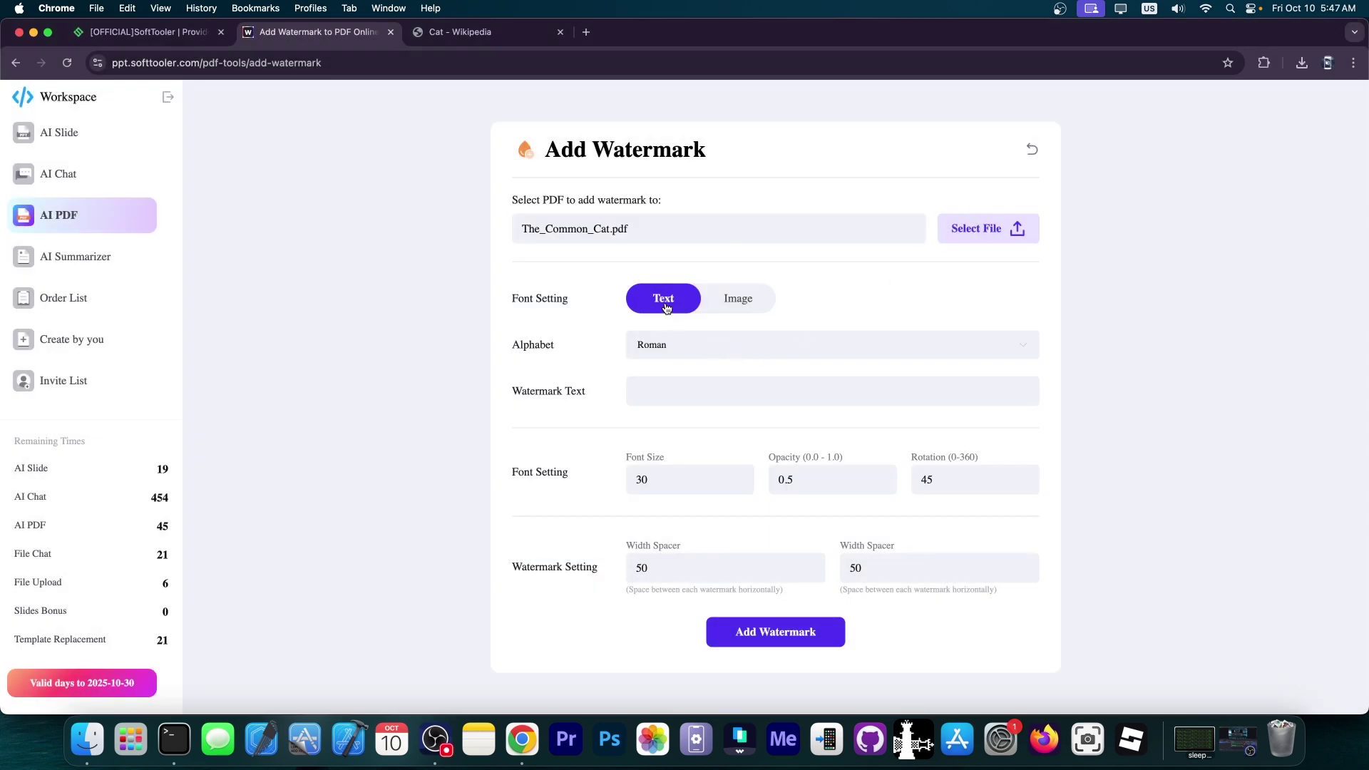
click(677, 351)
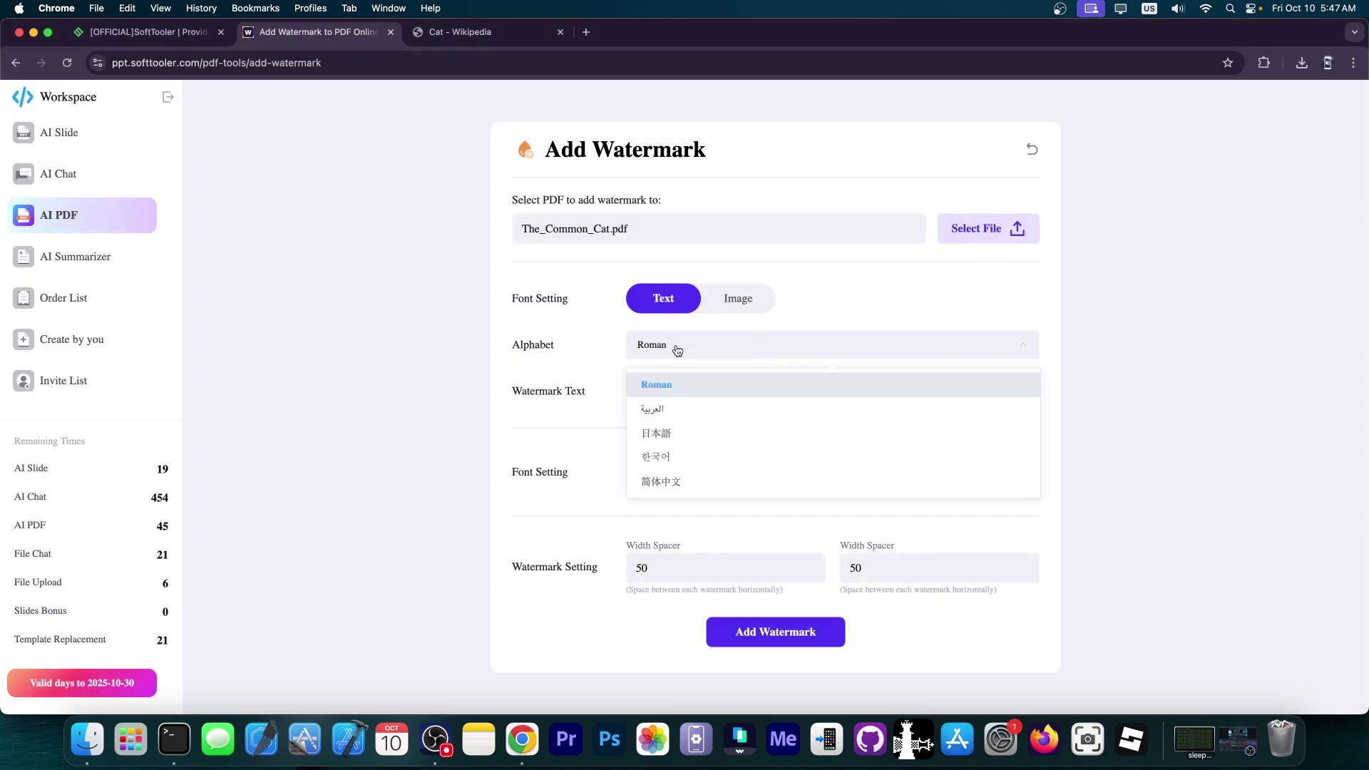
click(658, 389)
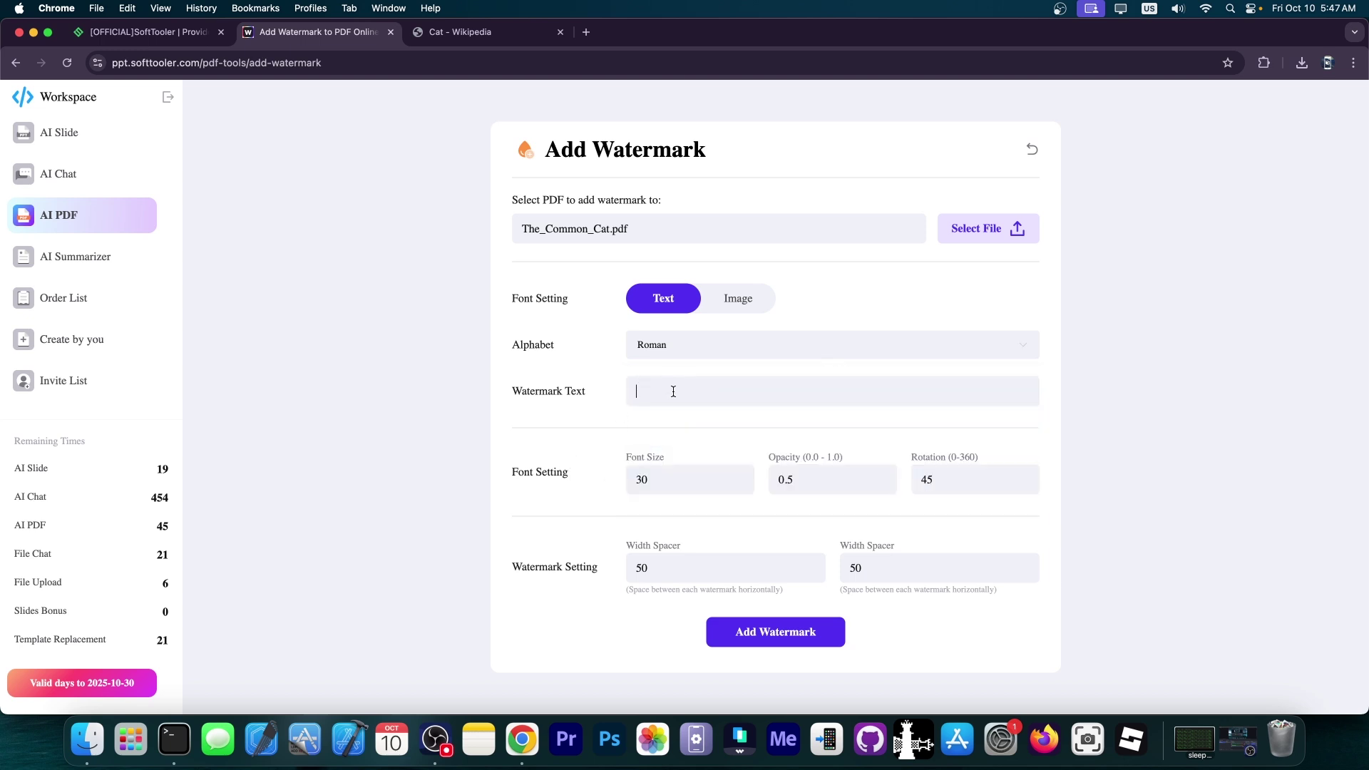
text(iDevice Central)
click(763, 634)
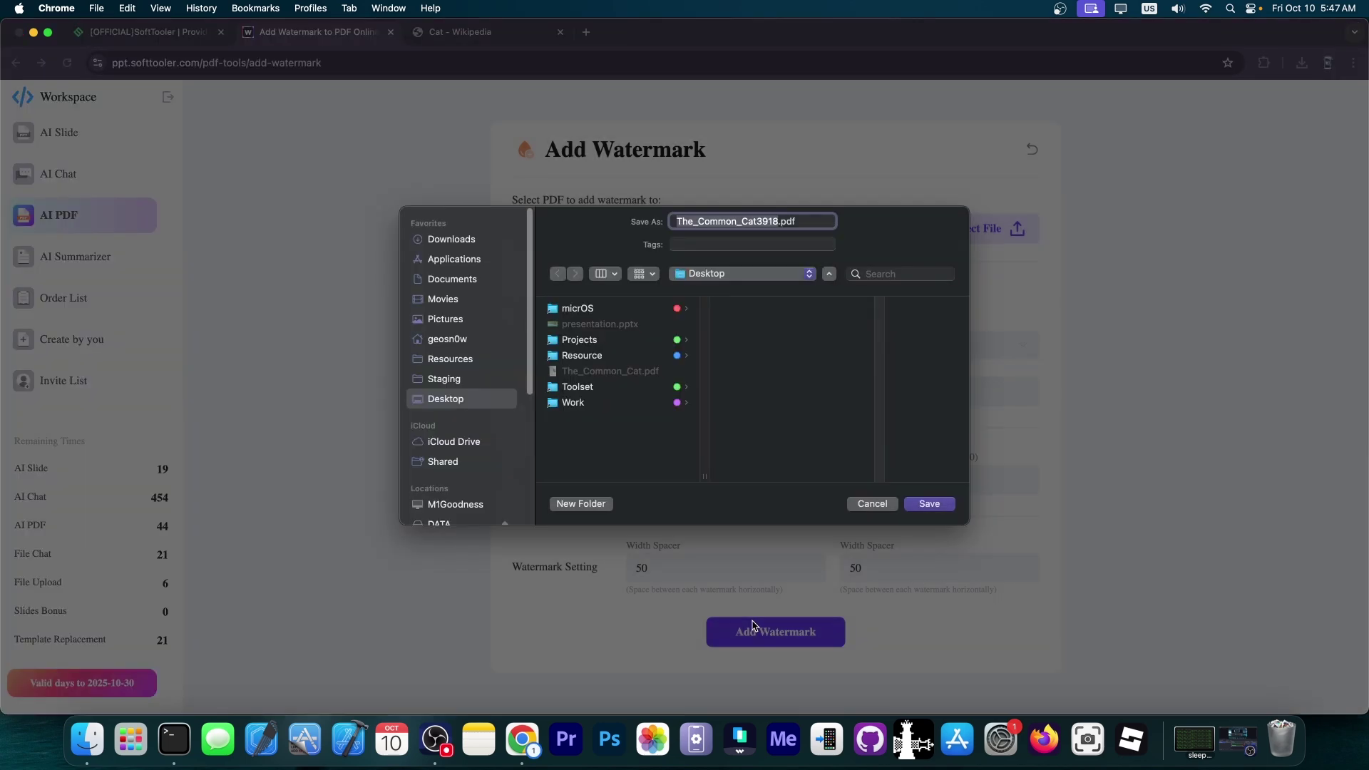
key(Return)
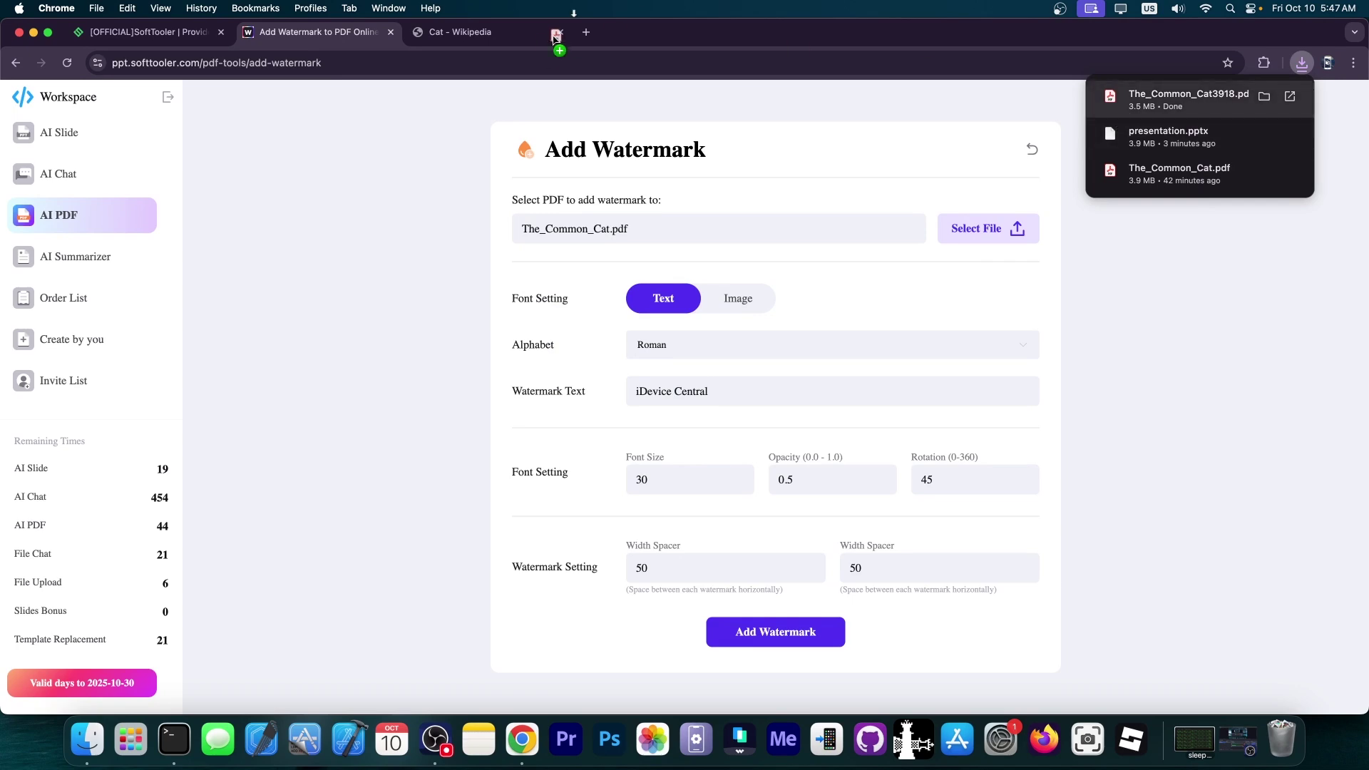
- Review the watermarked PDF in a new tab, then pick a file for the AI summarizer
drag(555, 37, 571, 30)
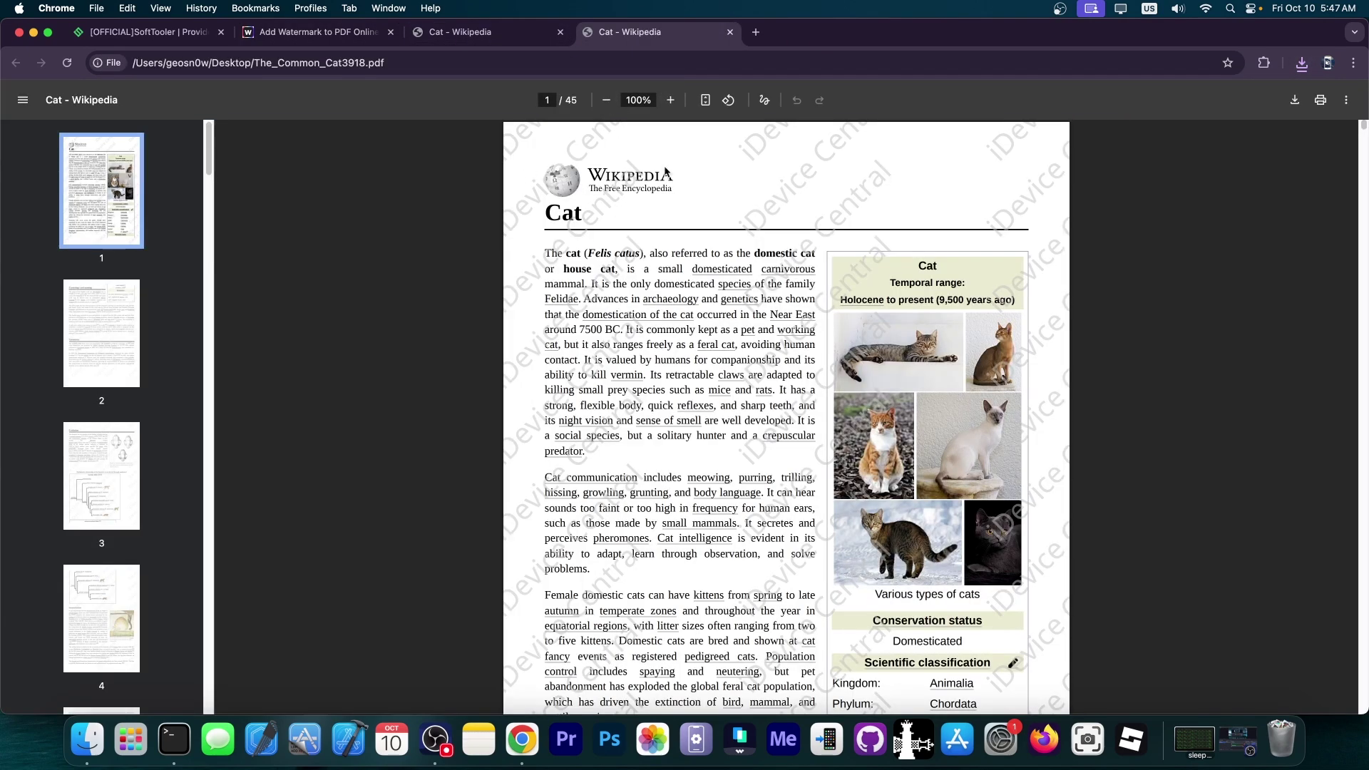
scroll(731, 244, down, 15)
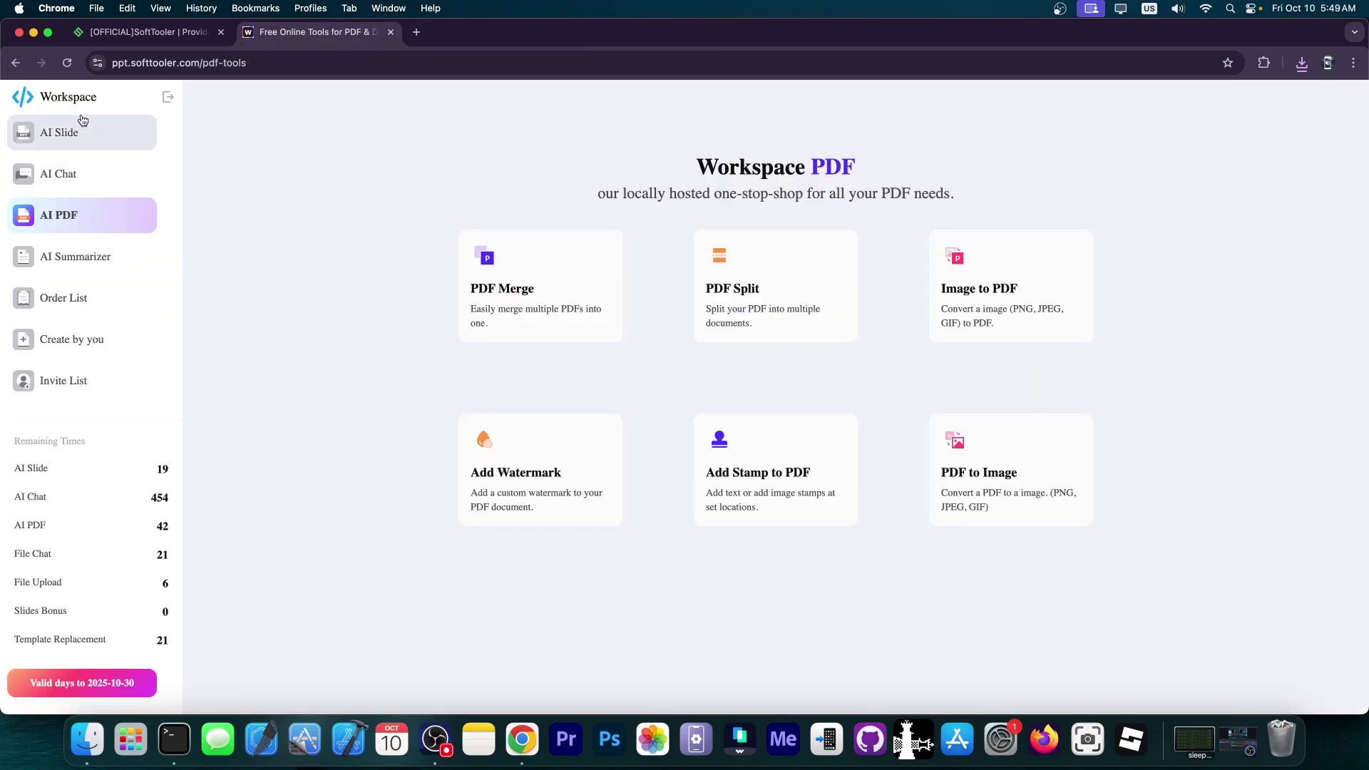
click(98, 264)
click(696, 291)
- Summarize The_Common_Cat_1.pdf with the AI Summarizer, then switch to the SoftTooler homepage tab
double_click(492, 257)
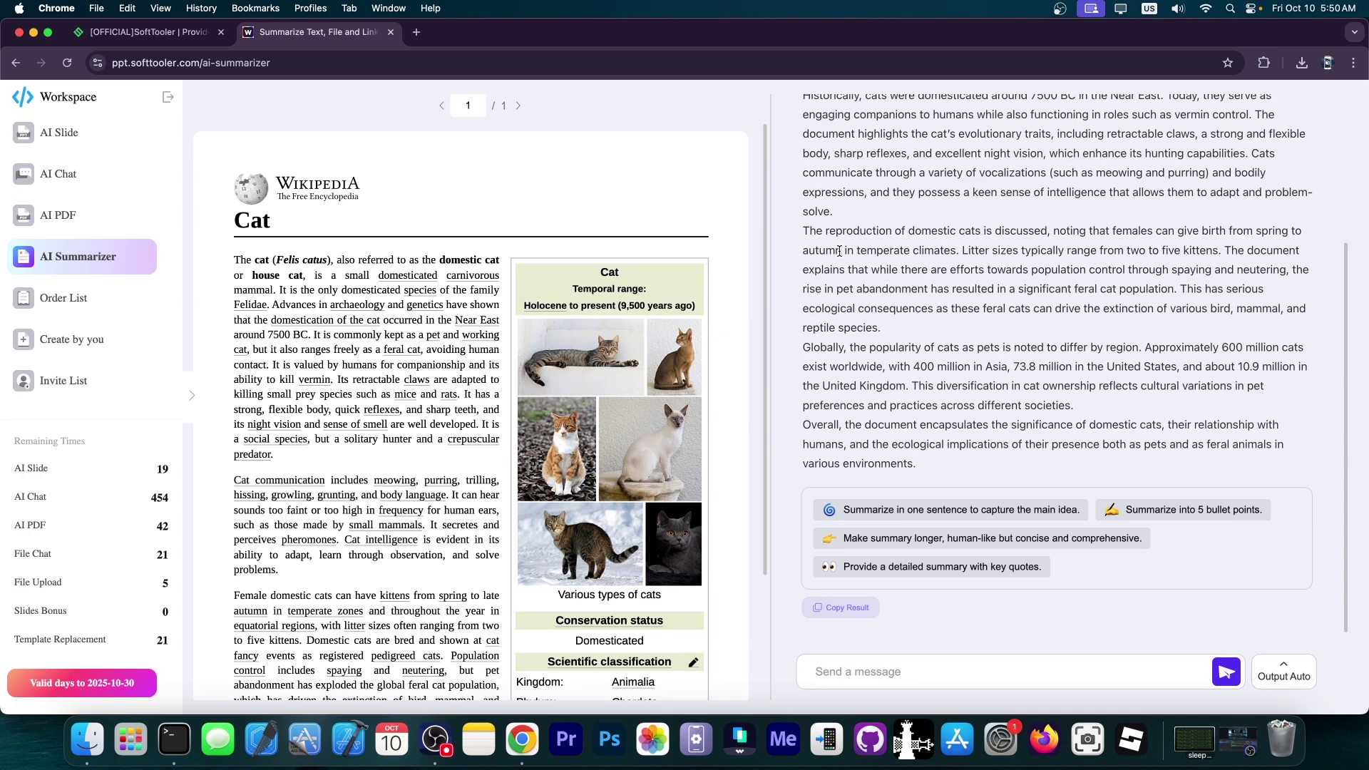
scroll(1226, 313, up, 5)
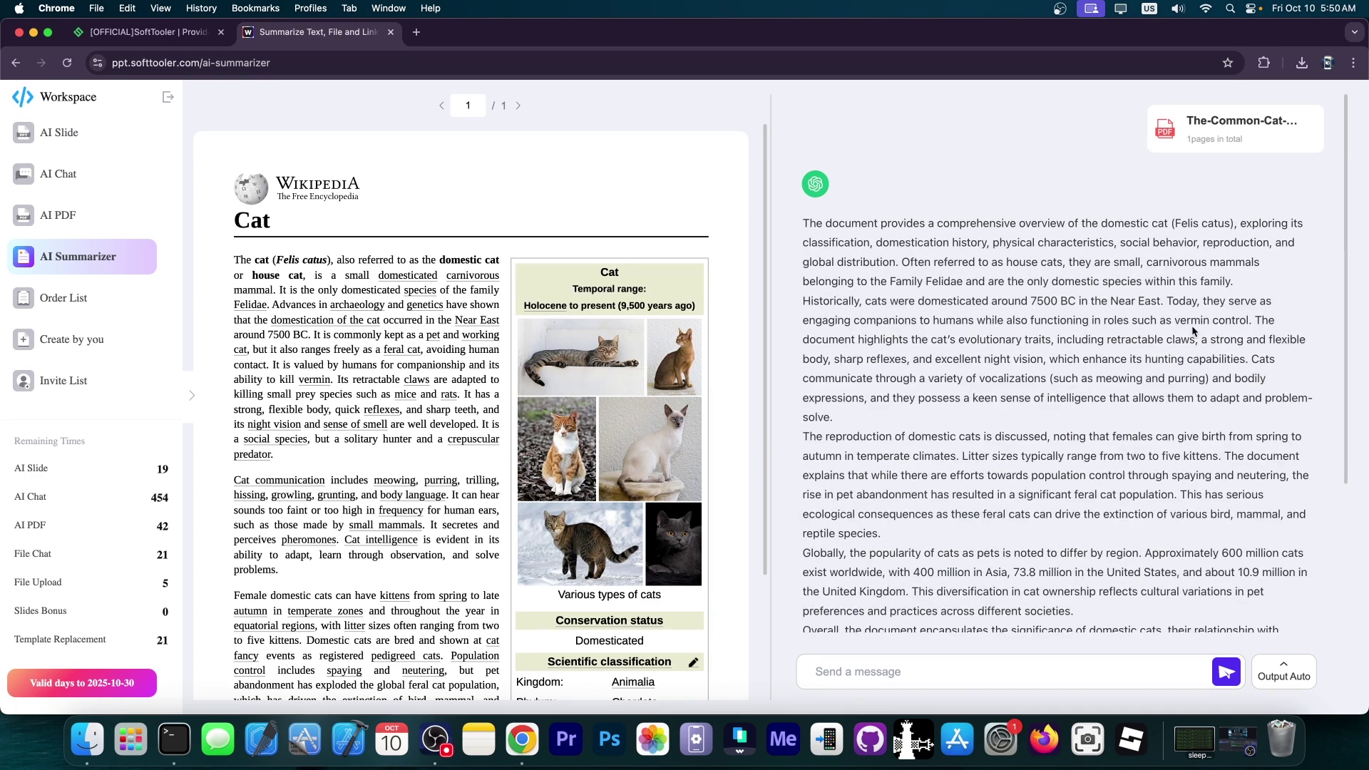
key(ctrl+shift+Tab)
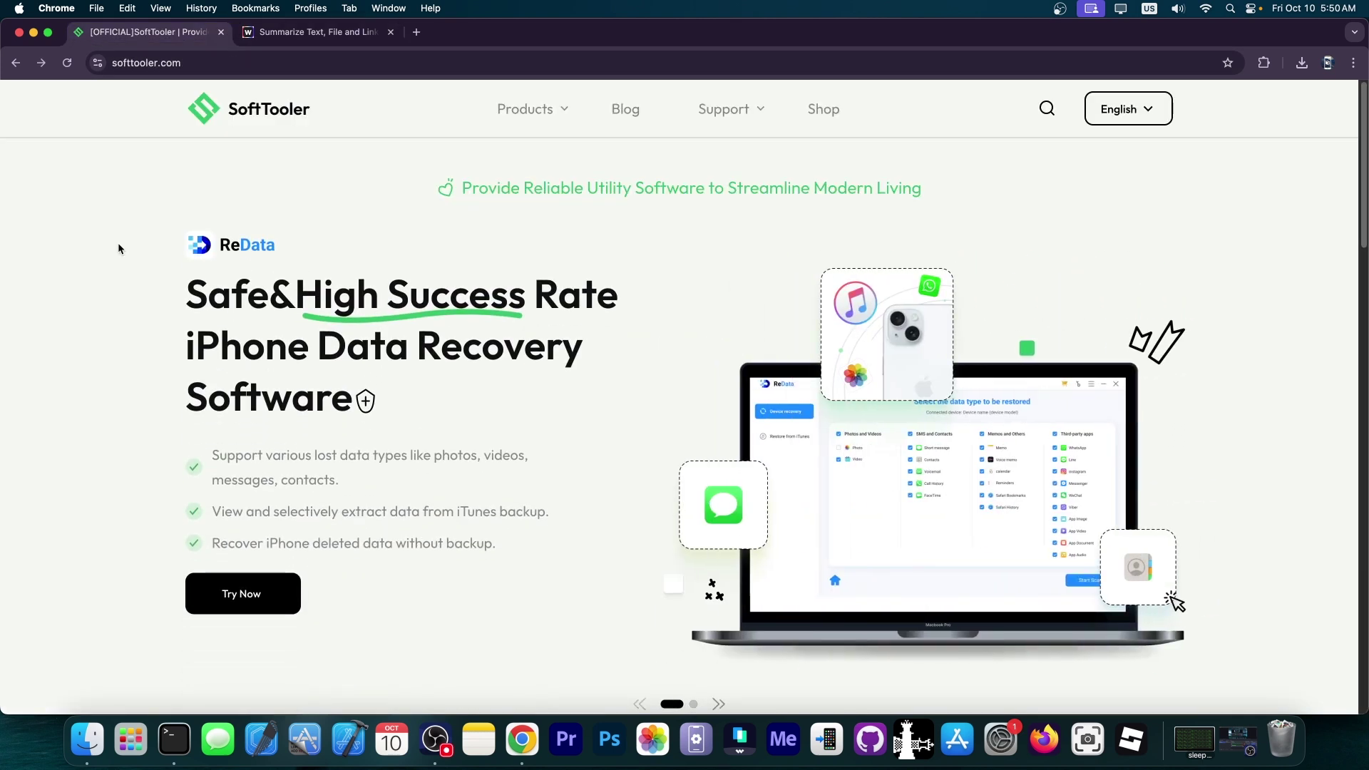
- Minimize Chrome and close the The_Common_Cat4159 Finder window
click(33, 32)
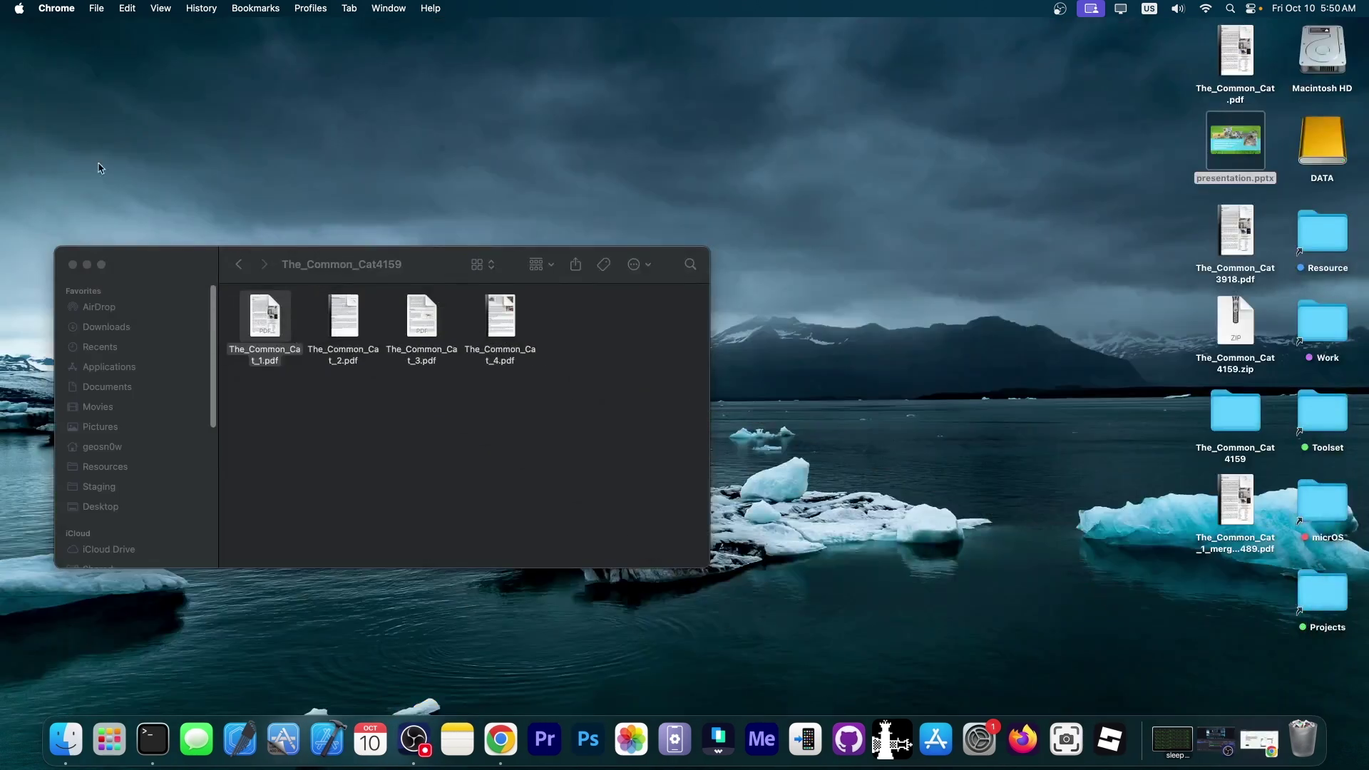
click(72, 265)
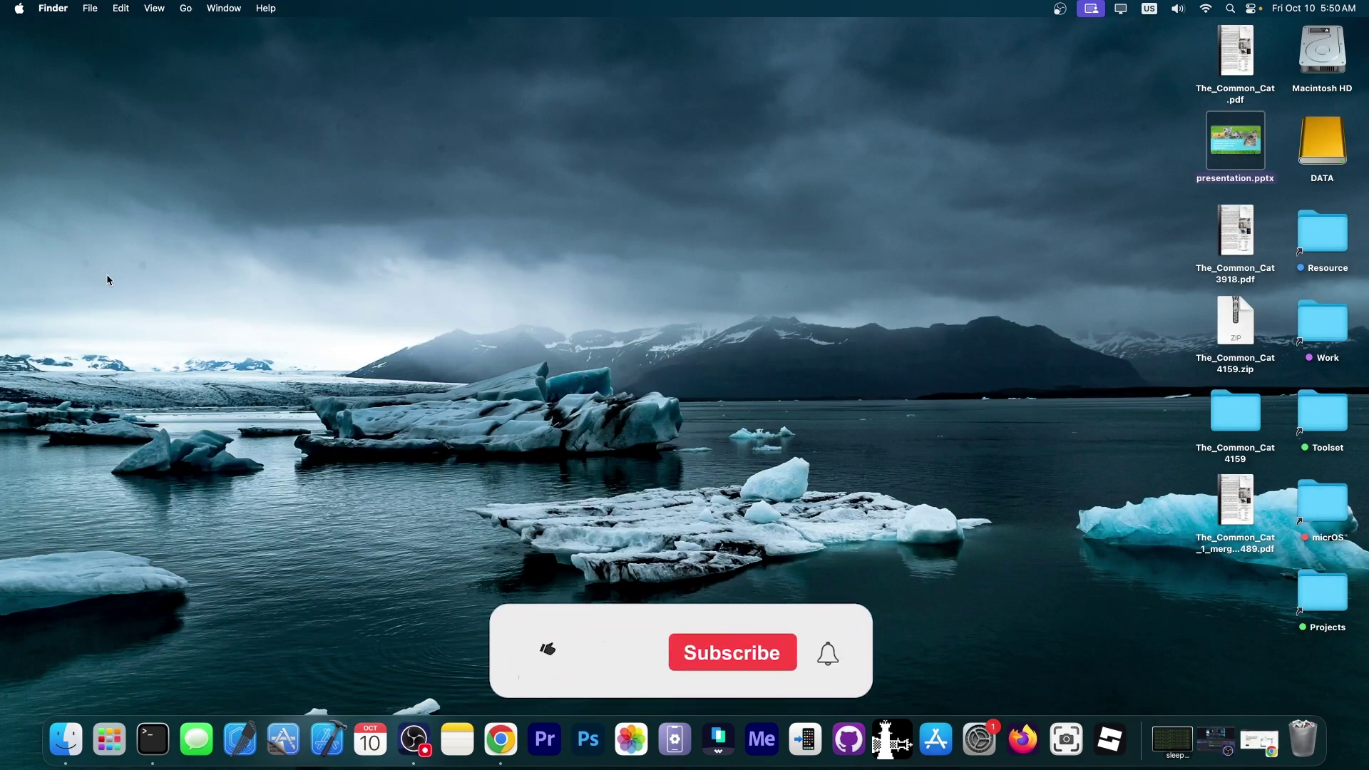